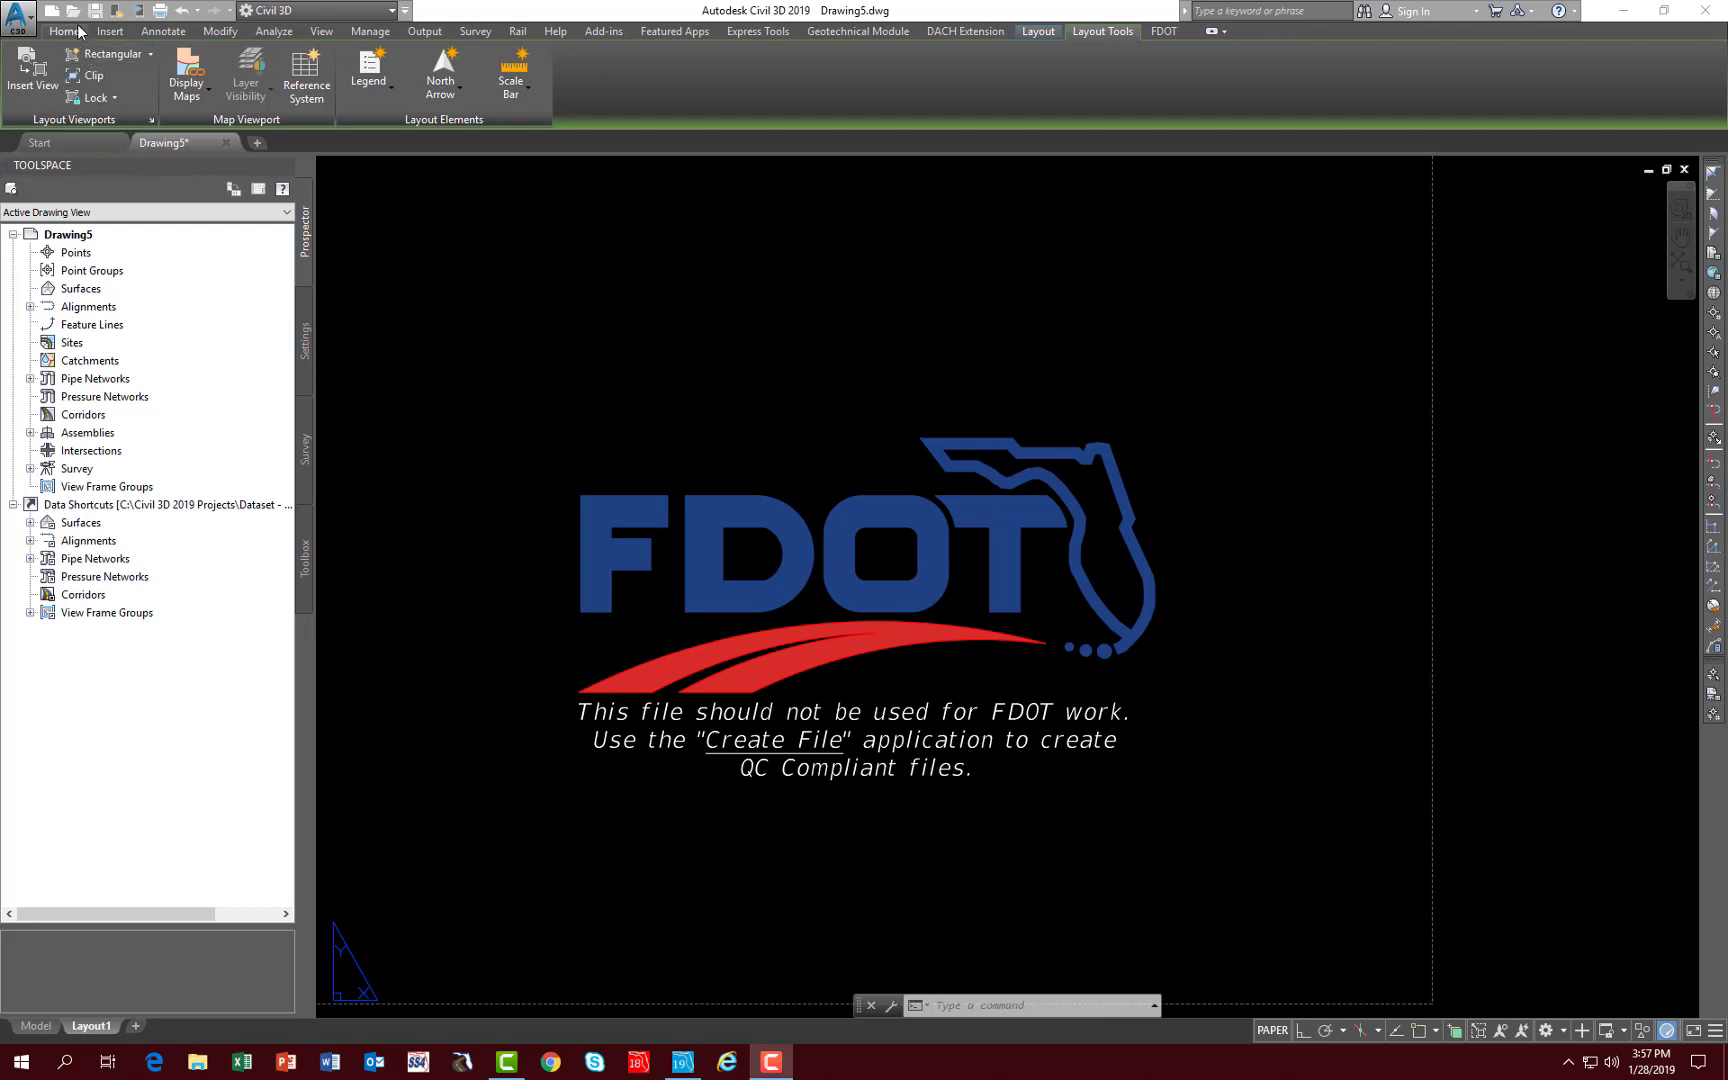
pyautogui.click(74, 14)
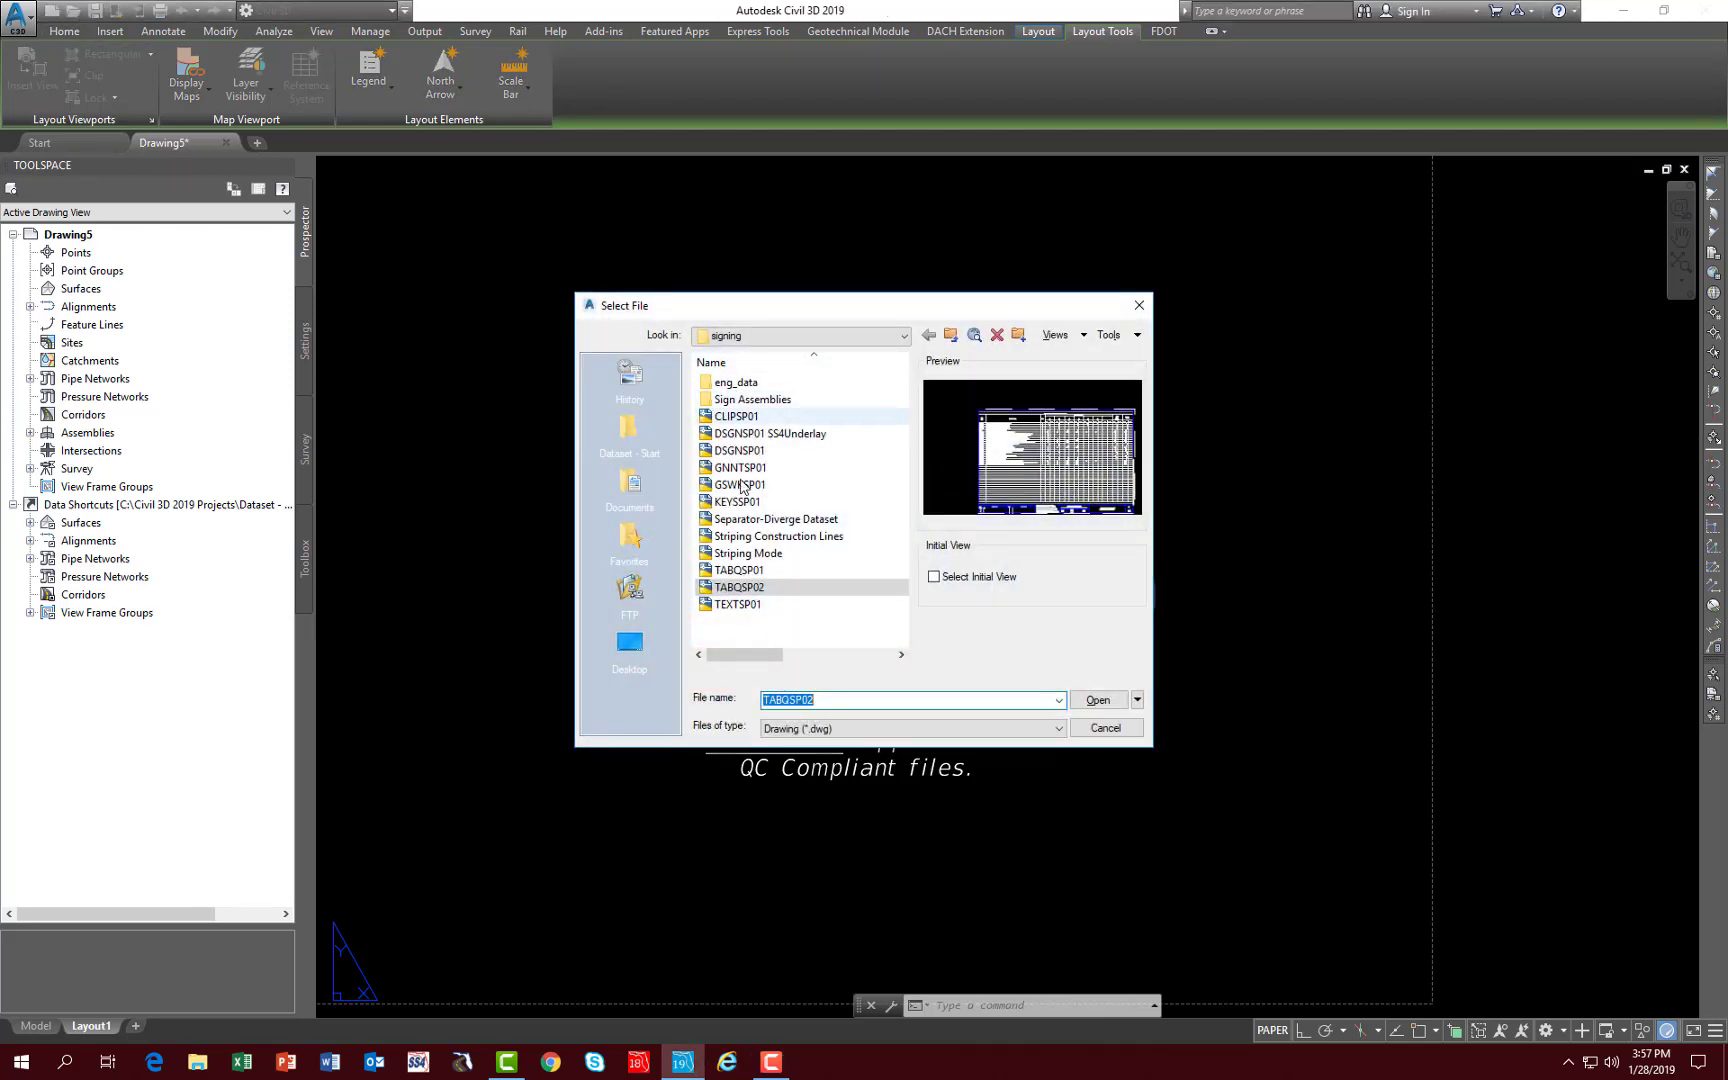
pyautogui.click(750, 340)
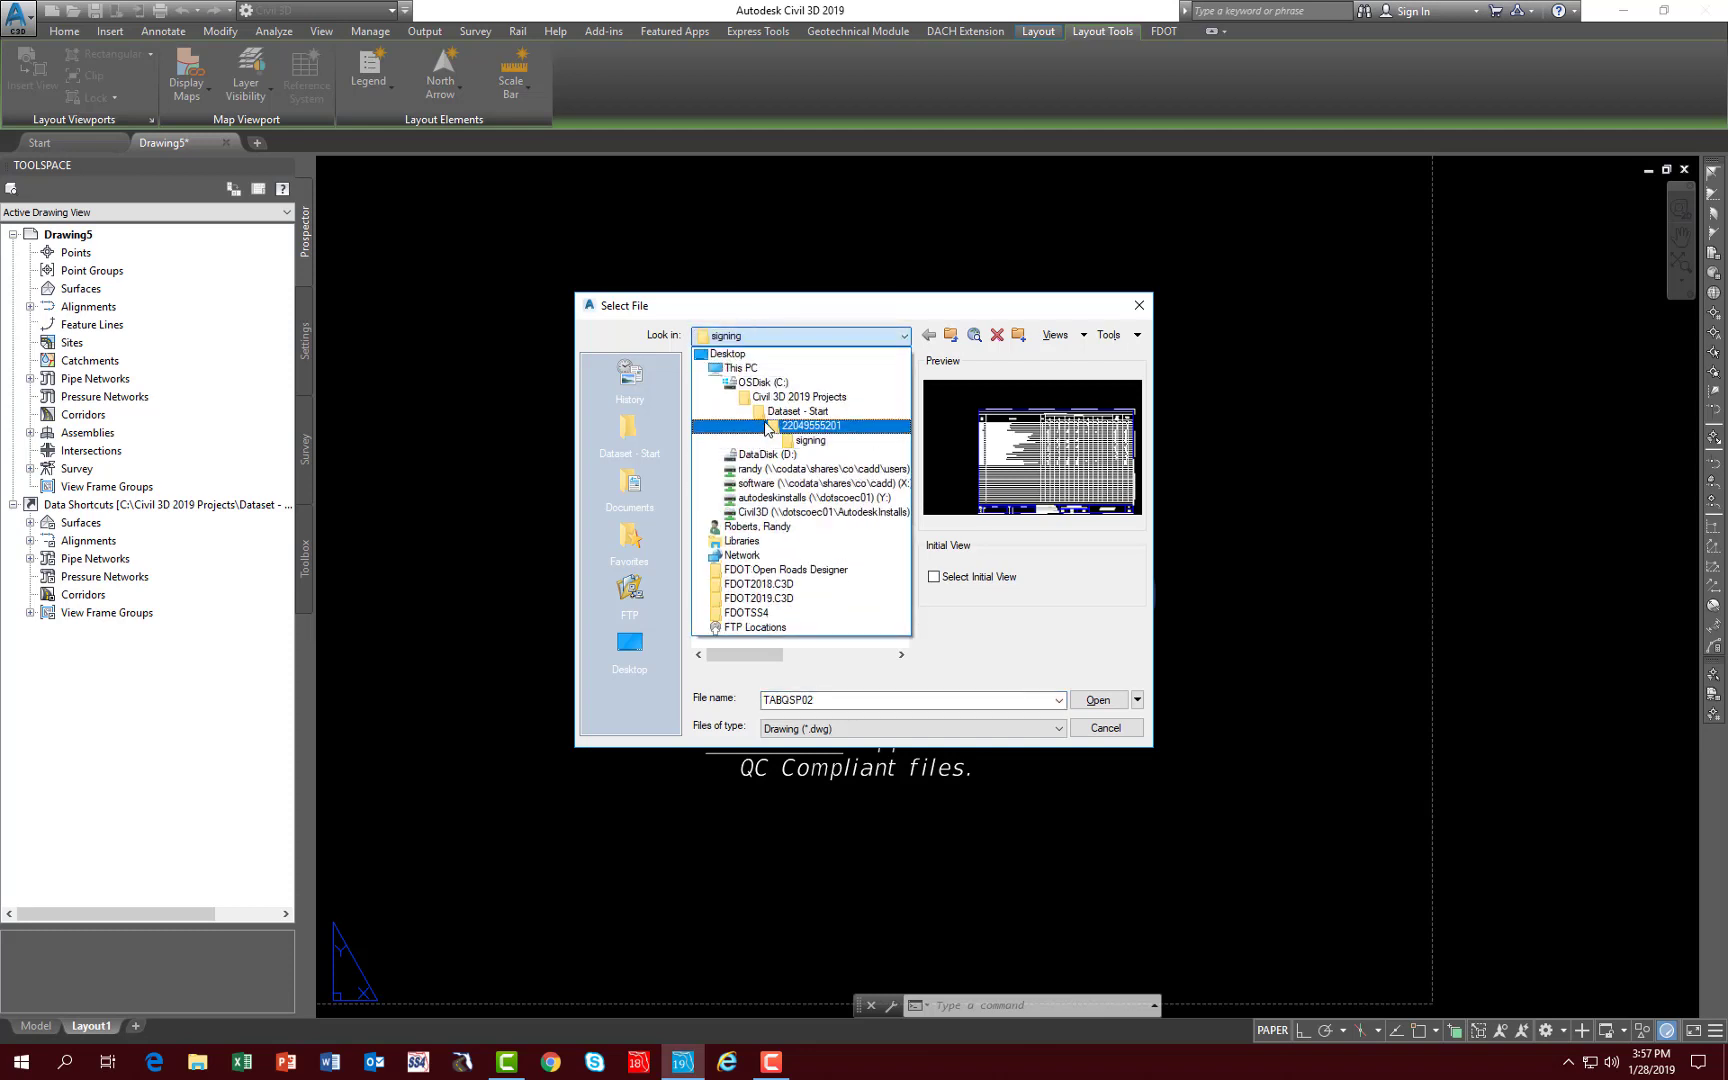
pyautogui.click(810, 426)
pyautogui.scroll(-2, 727, 580)
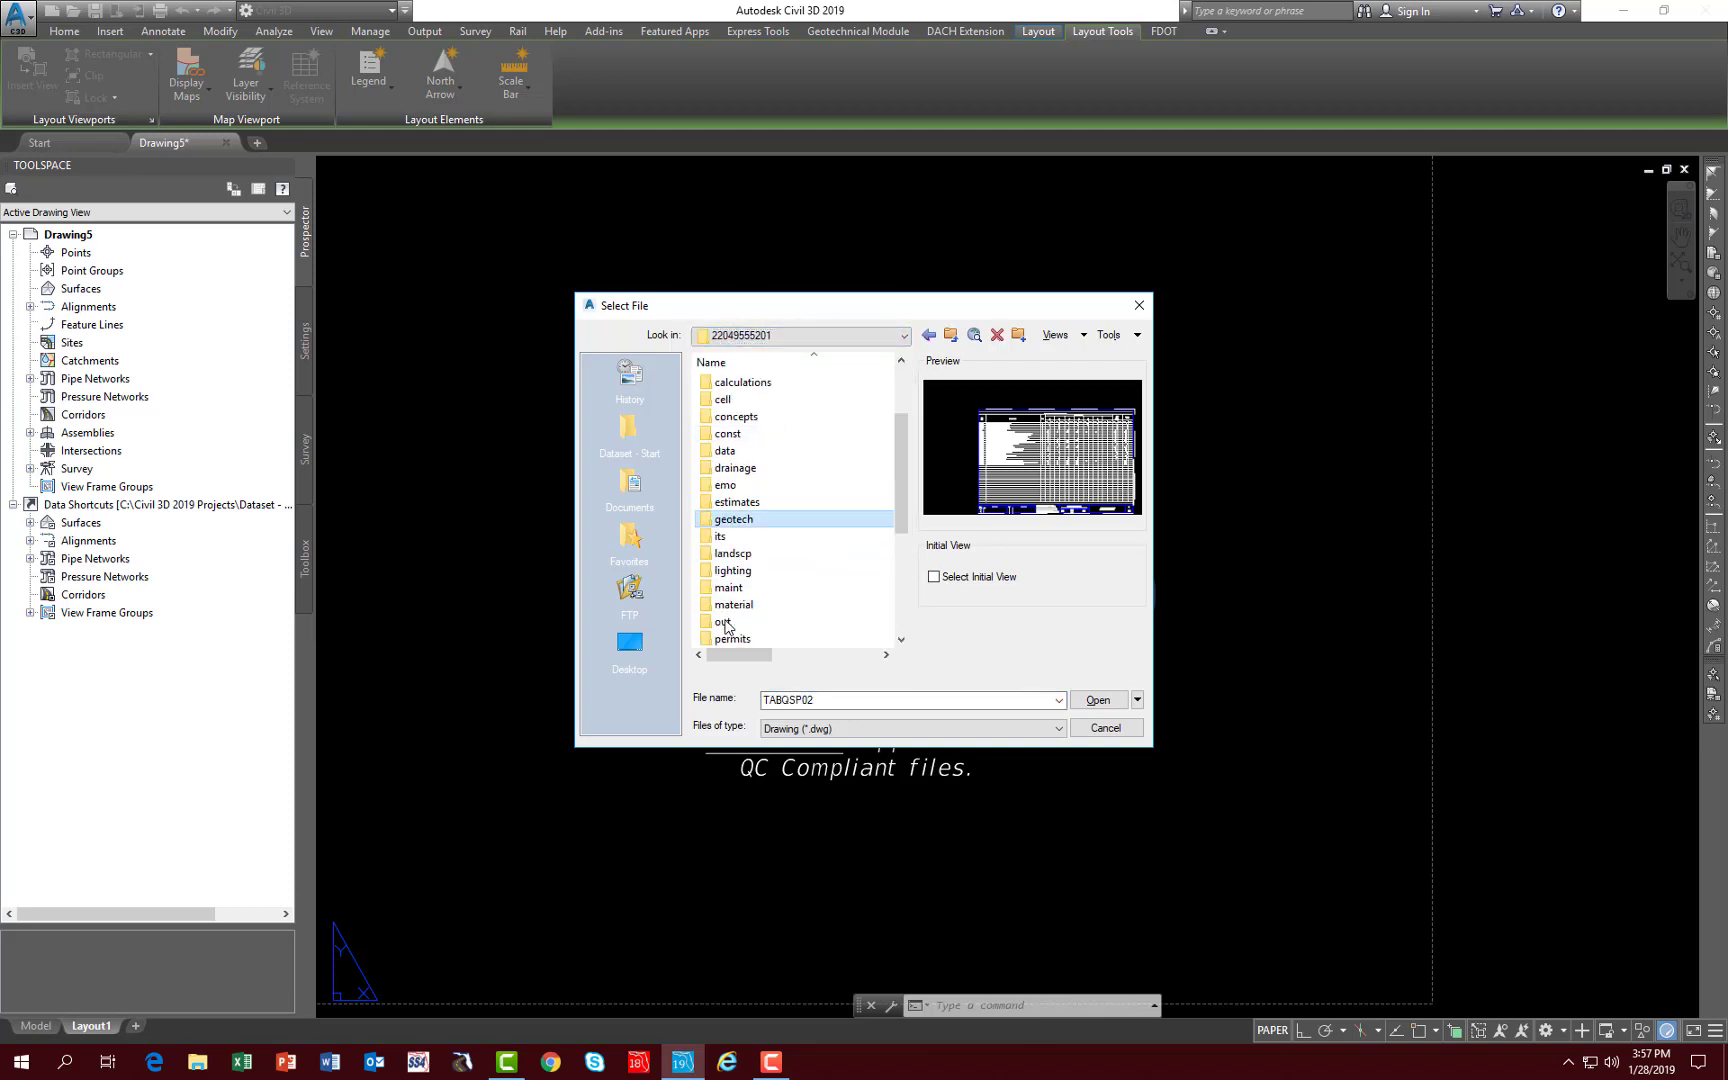
pyautogui.scroll(-2, 730, 590)
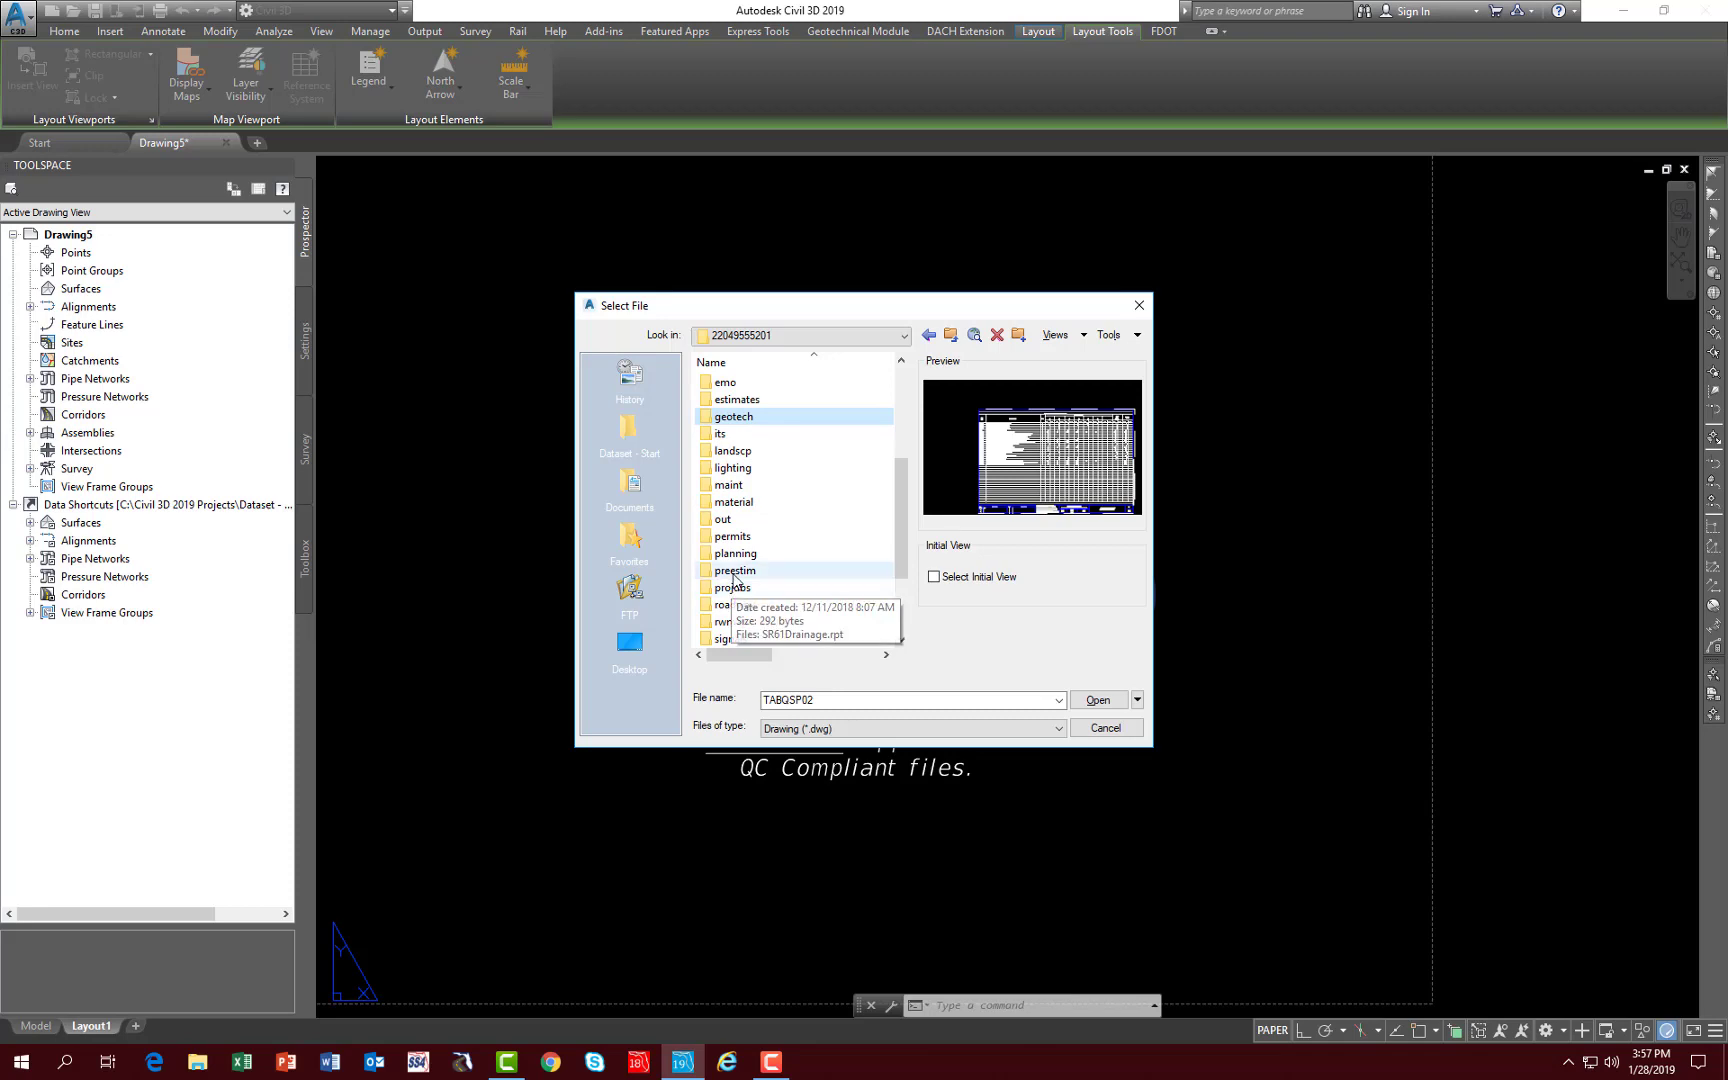
pyautogui.doubleClick(735, 606)
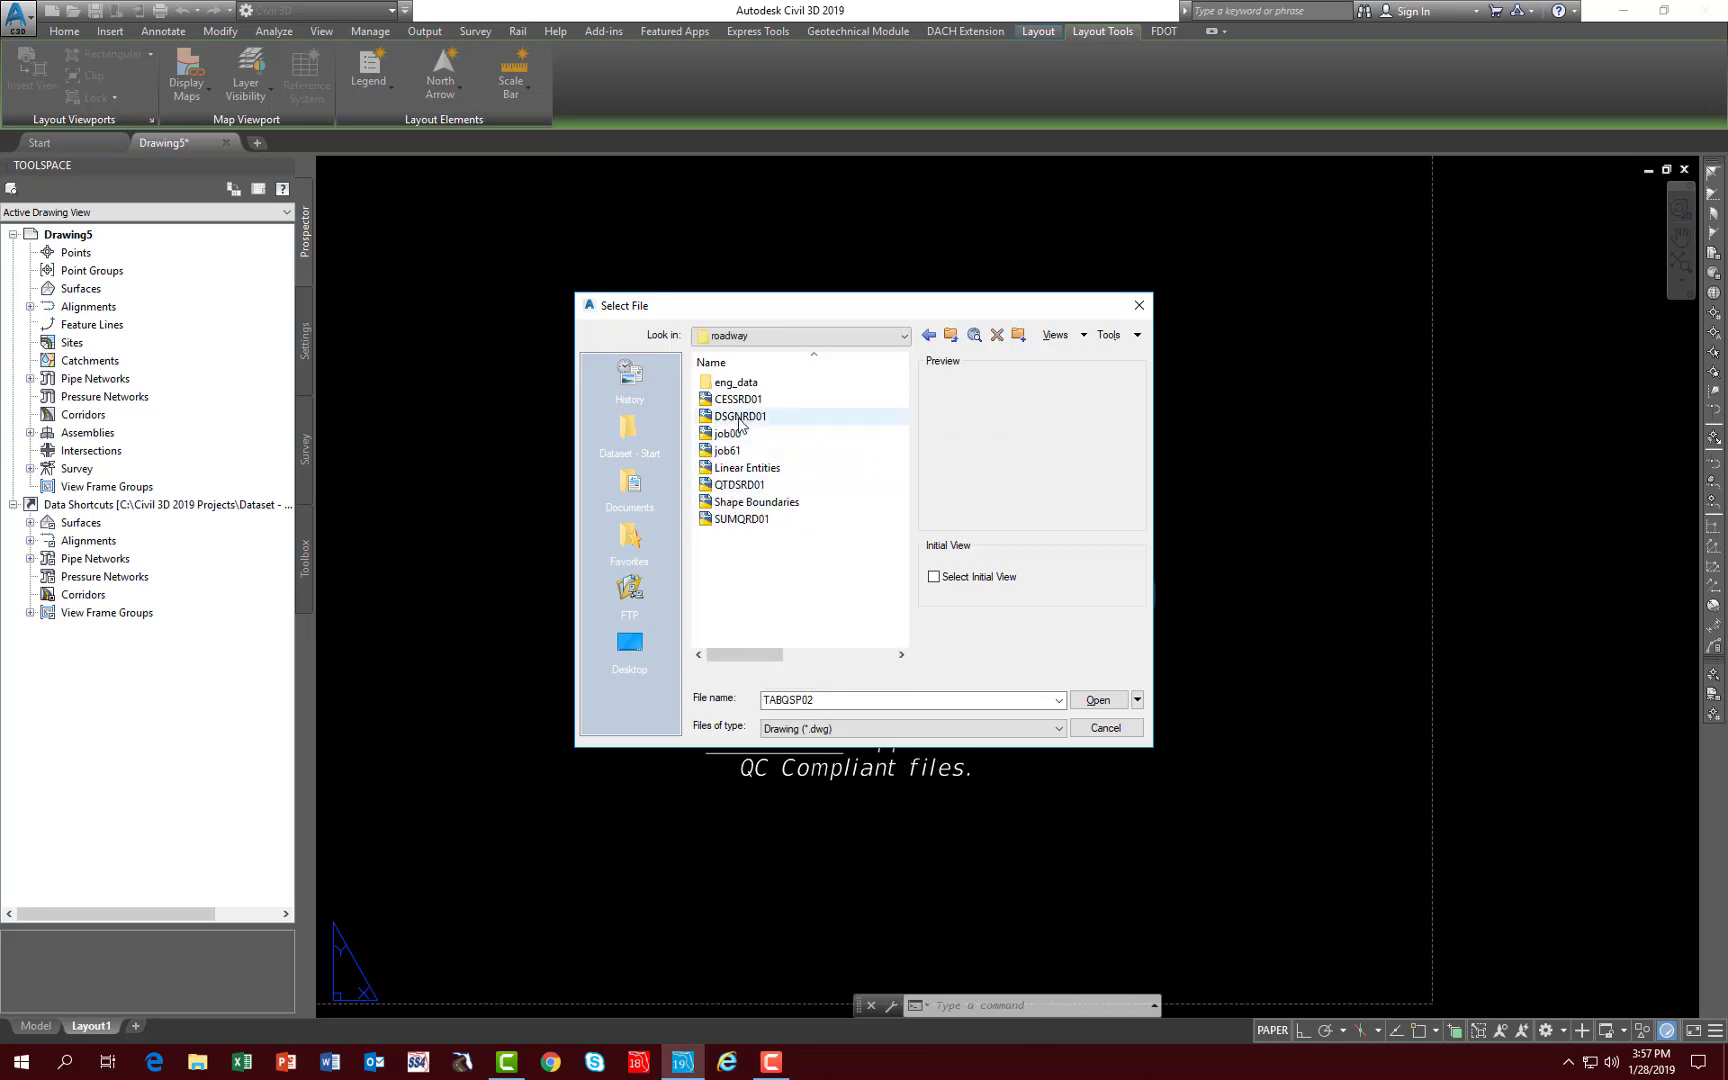
pyautogui.click(740, 418)
pyautogui.click(1098, 700)
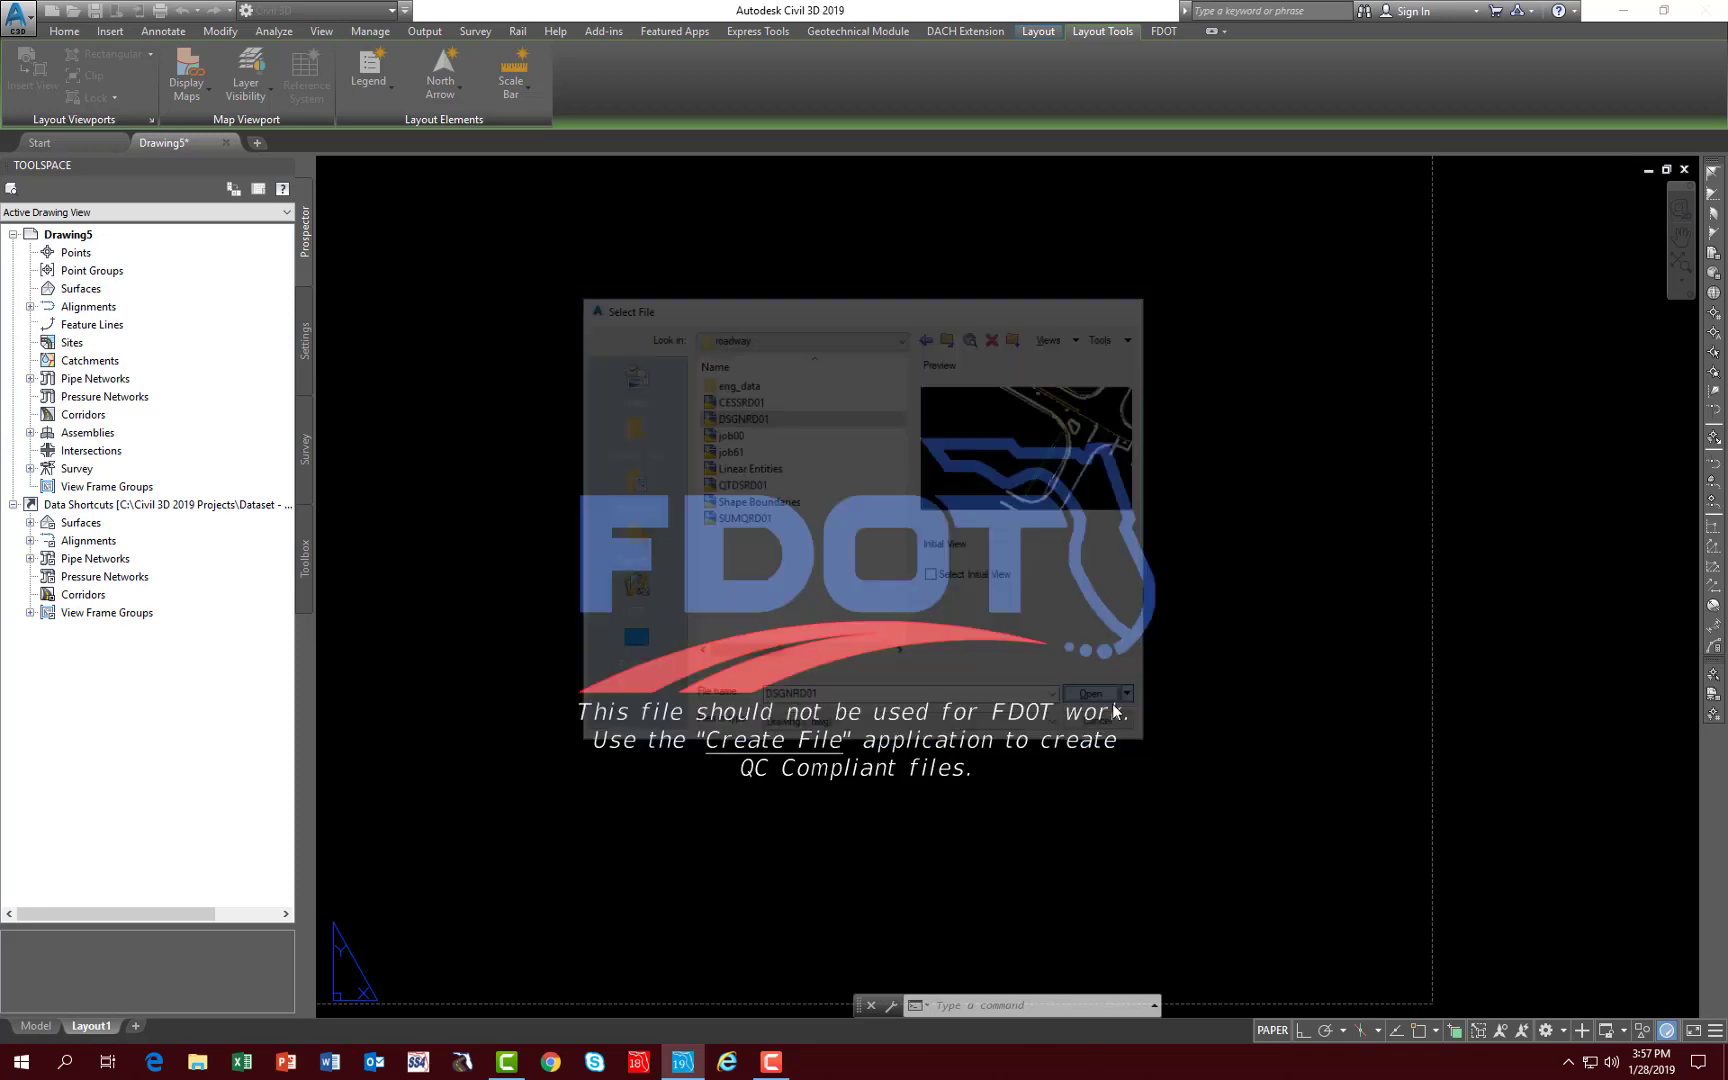
pyautogui.scroll(-2, 751, 424)
pyautogui.scroll(2, 881, 518)
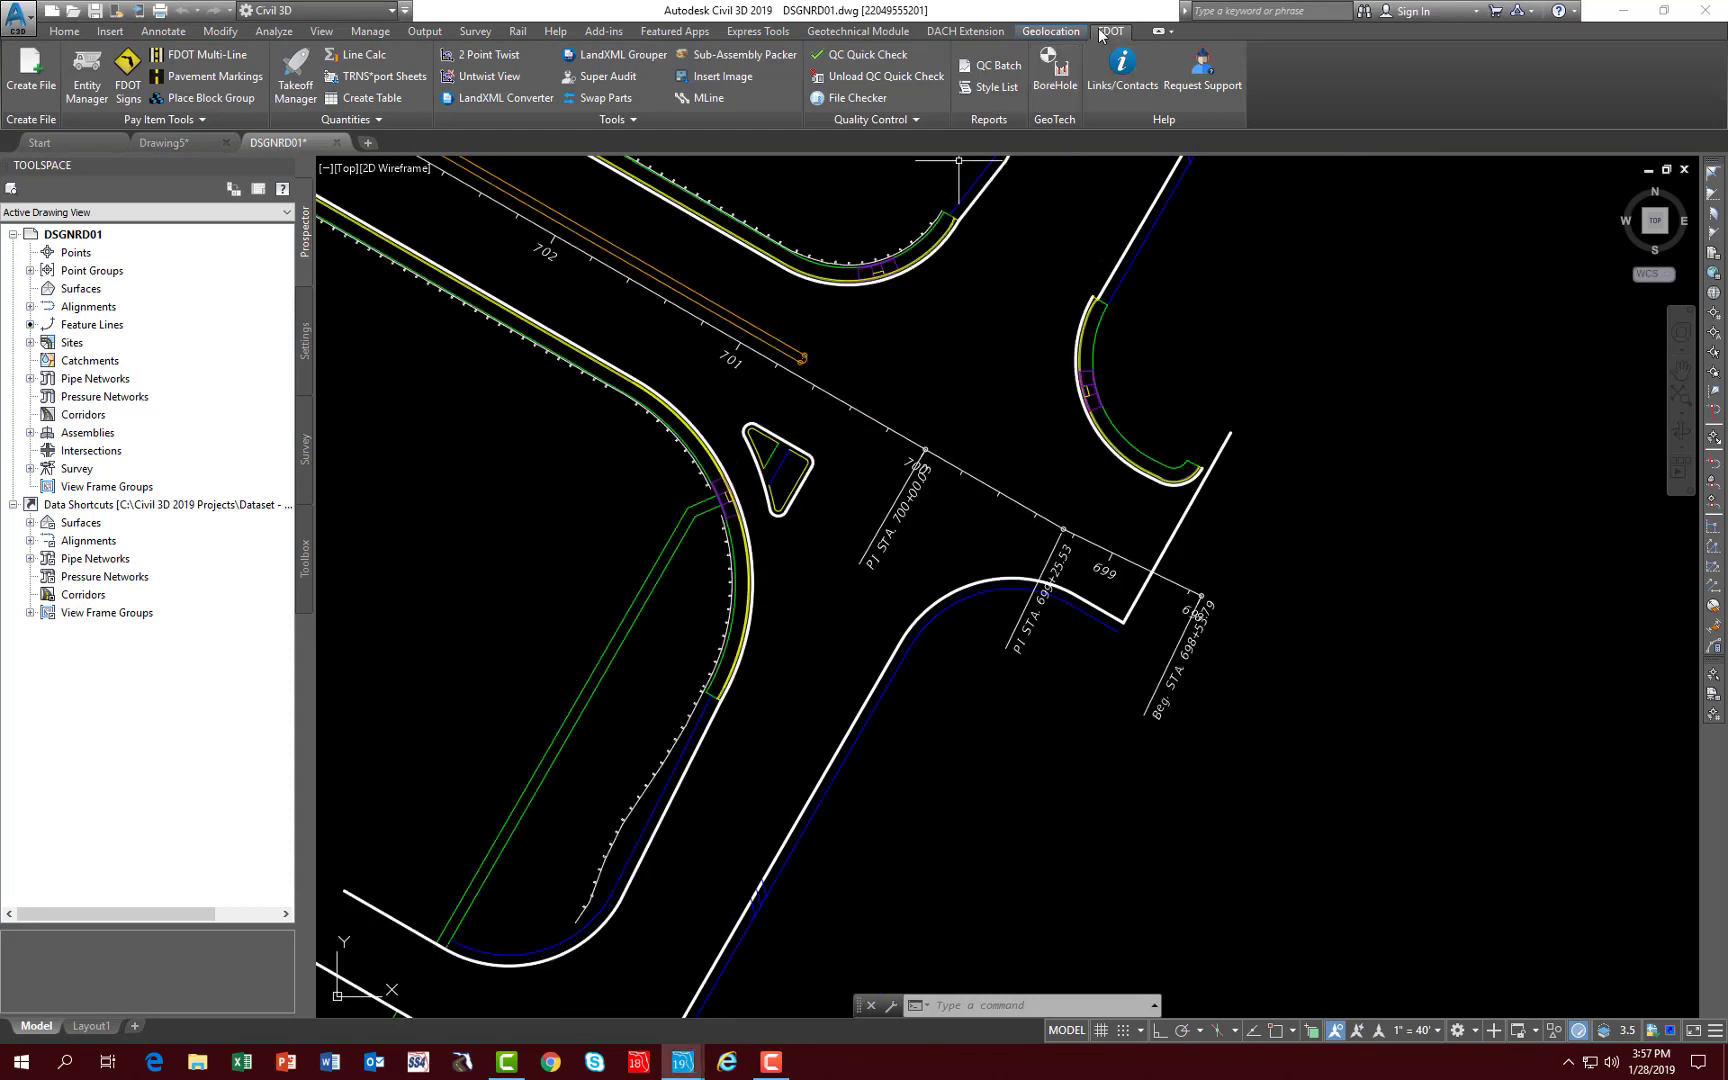
# - Compute a quantity takeoff of the current drawing with FDOT Takeoff Manager, filtered by the SR61 alignment
pyautogui.click(300, 85)
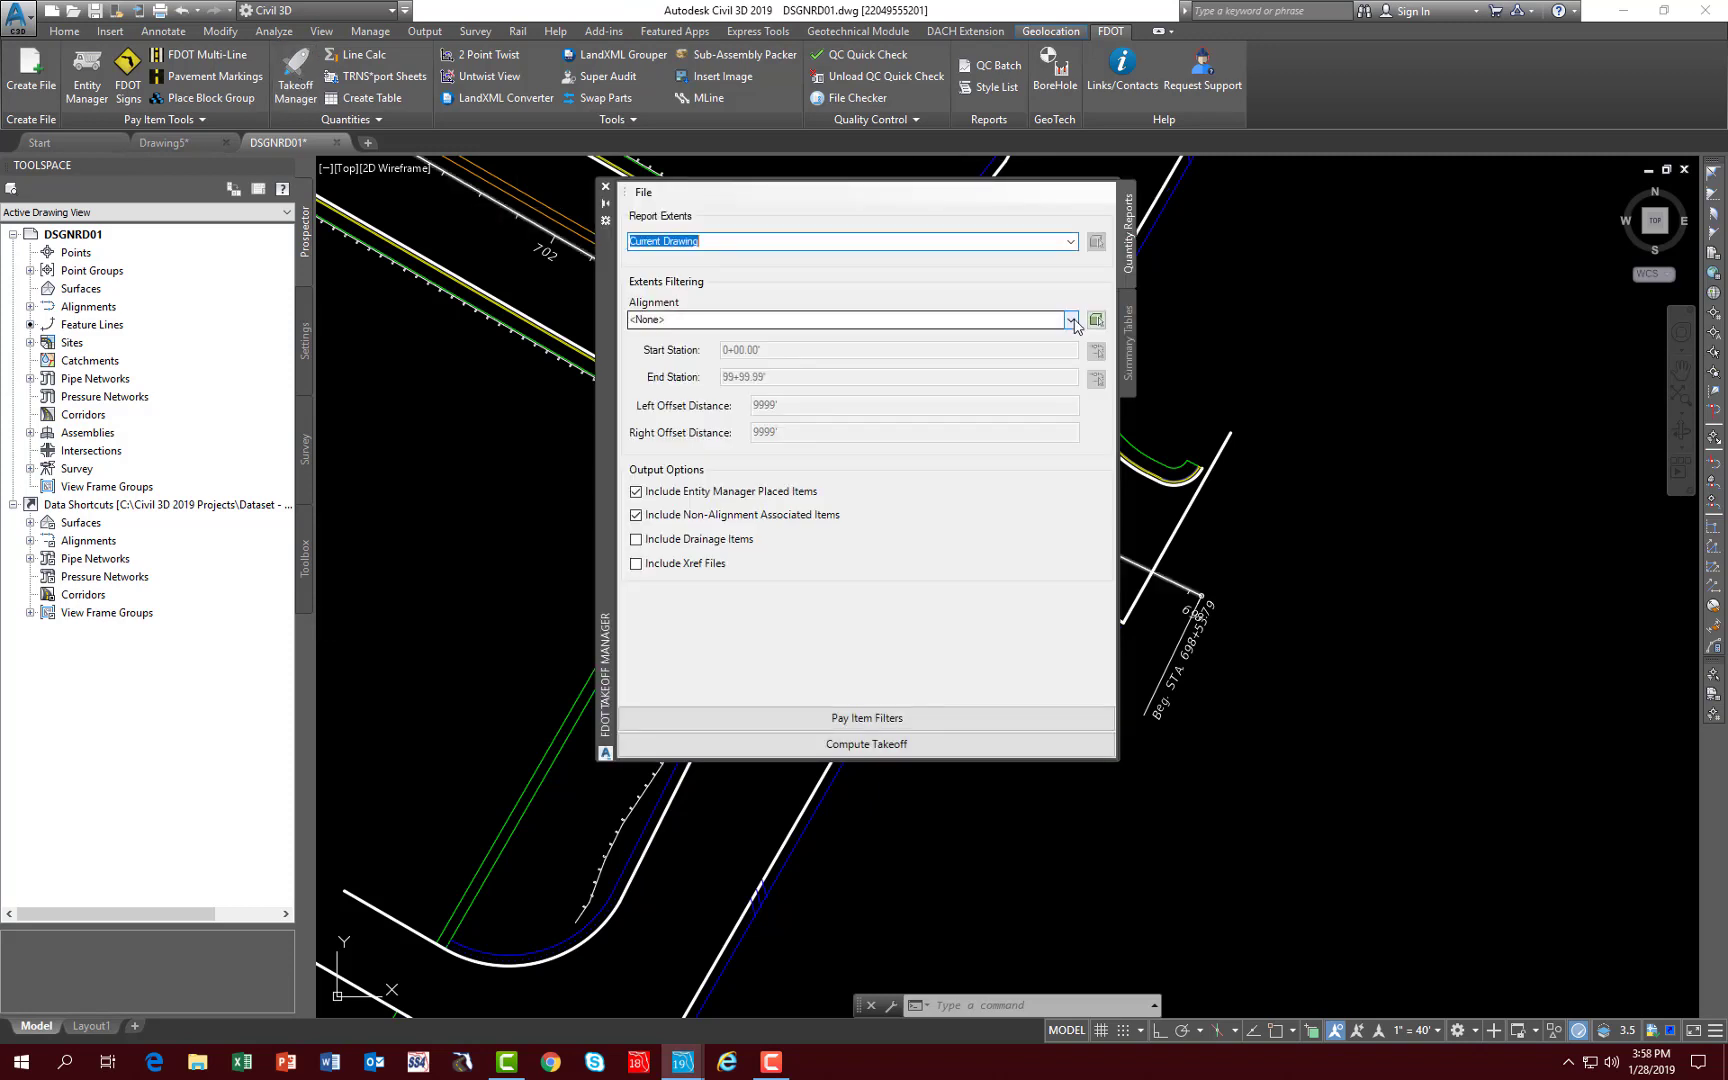
pyautogui.click(1071, 321)
pyautogui.click(1071, 321)
pyautogui.click(650, 340)
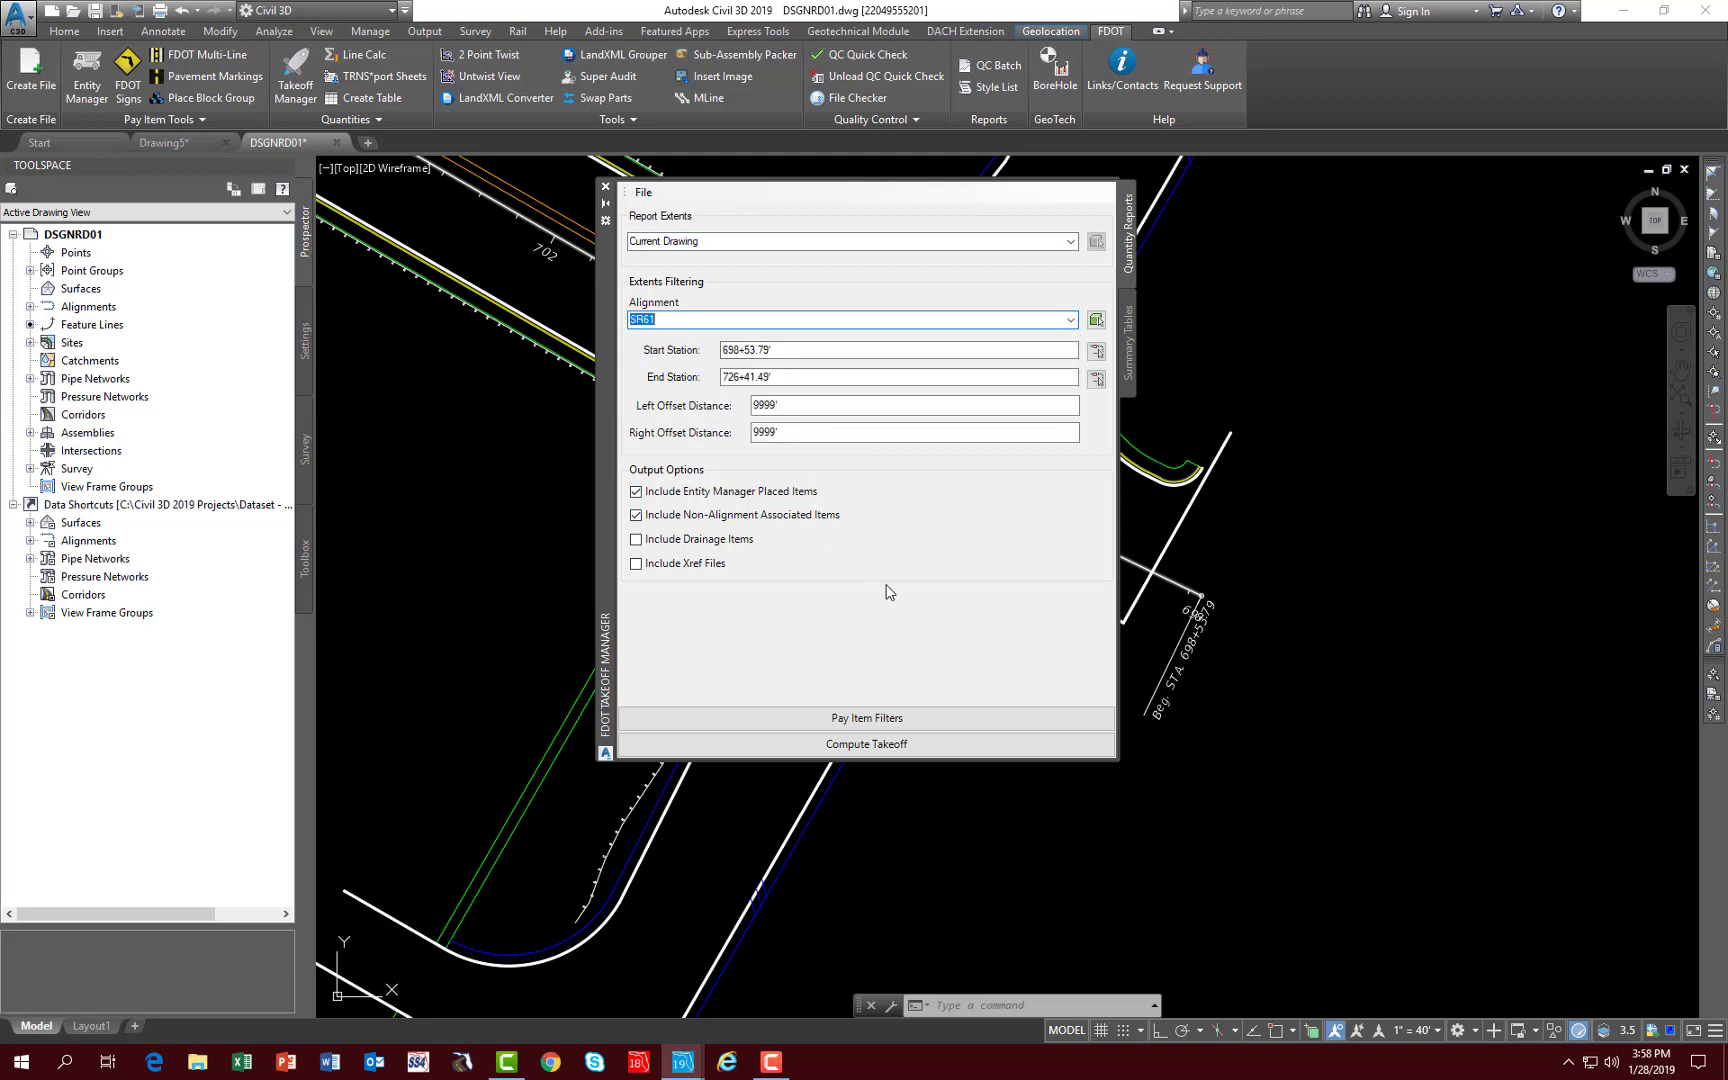
pyautogui.click(806, 746)
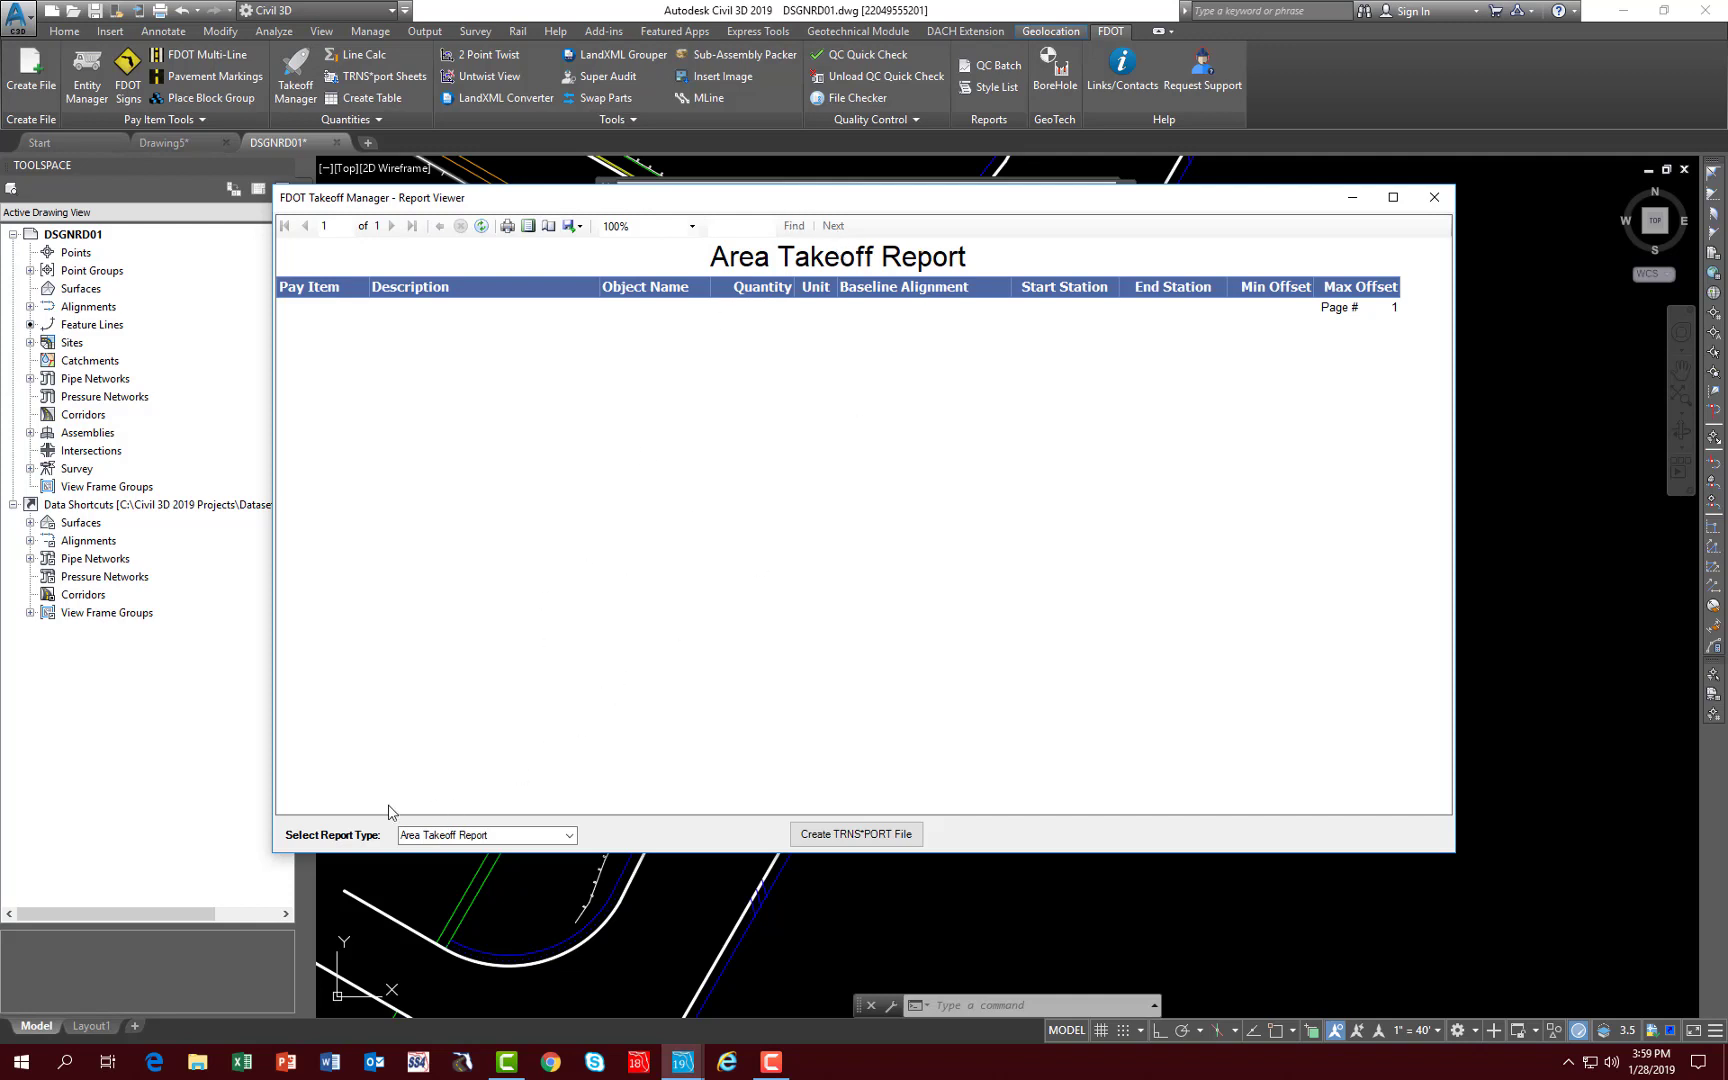
# - Display the Linear Takeoff Report, close the report viewer and save the drawing
pyautogui.click(567, 838)
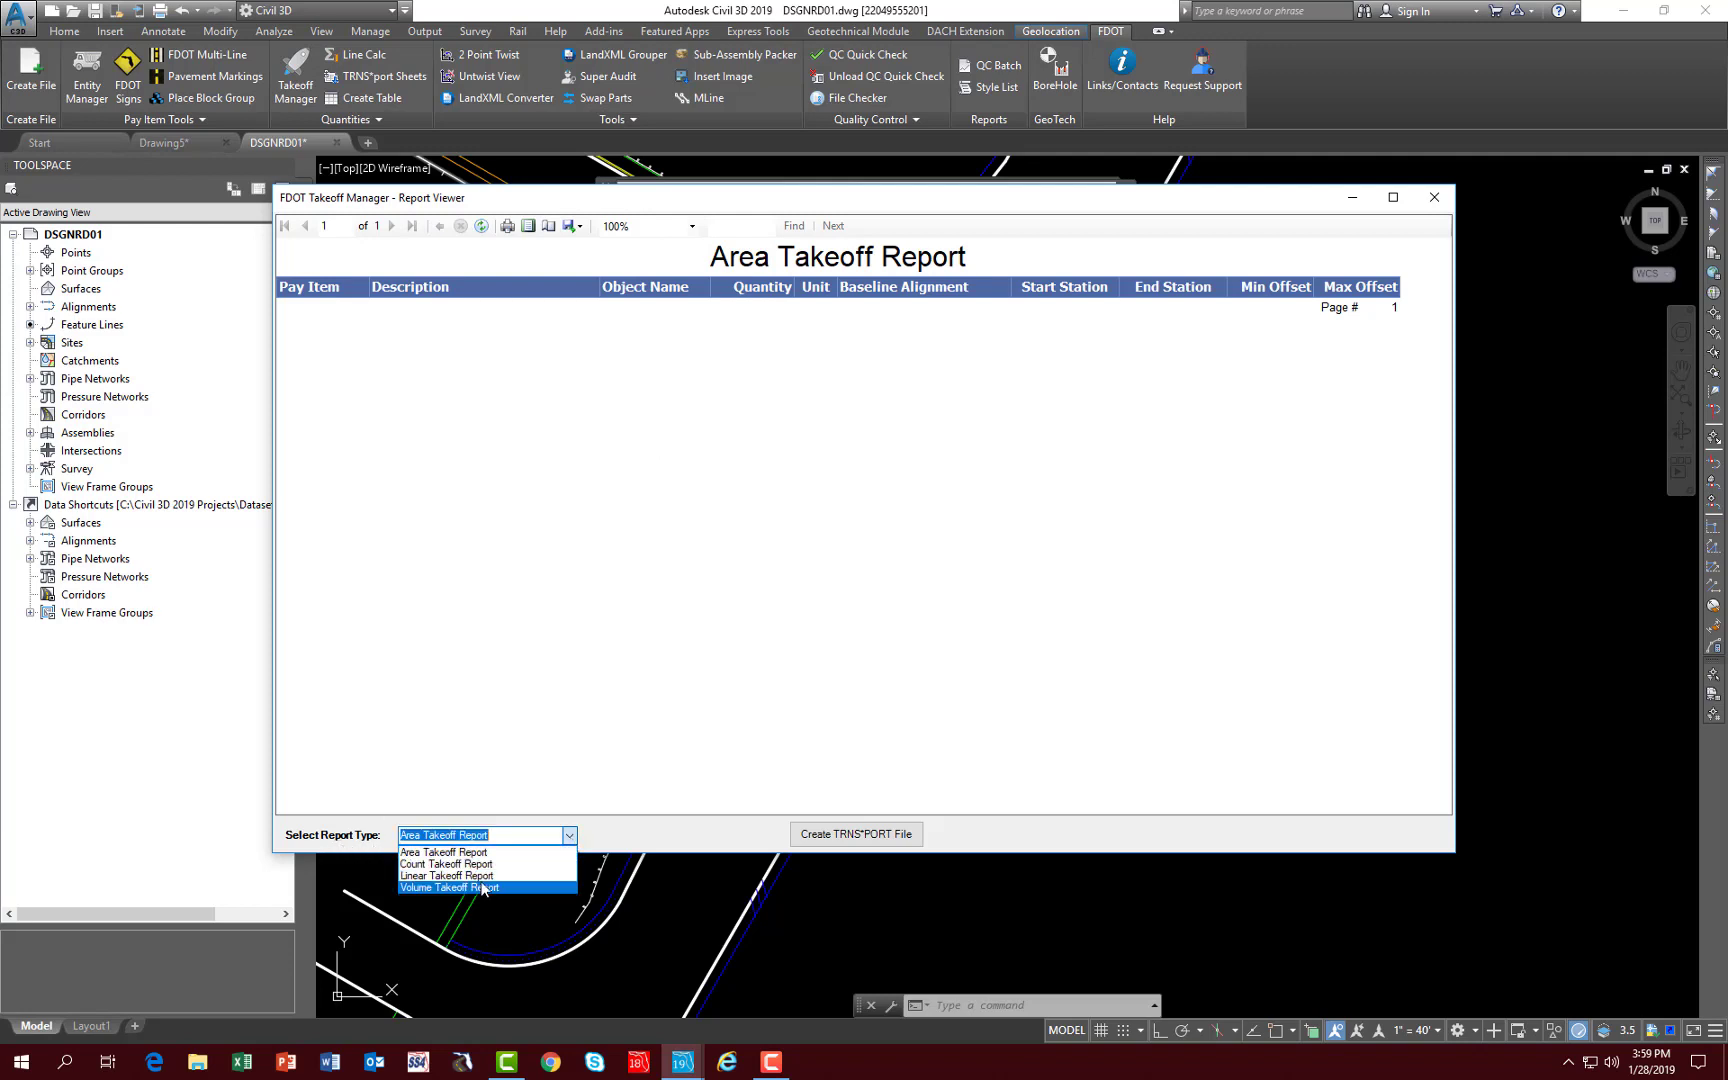
pyautogui.click(483, 876)
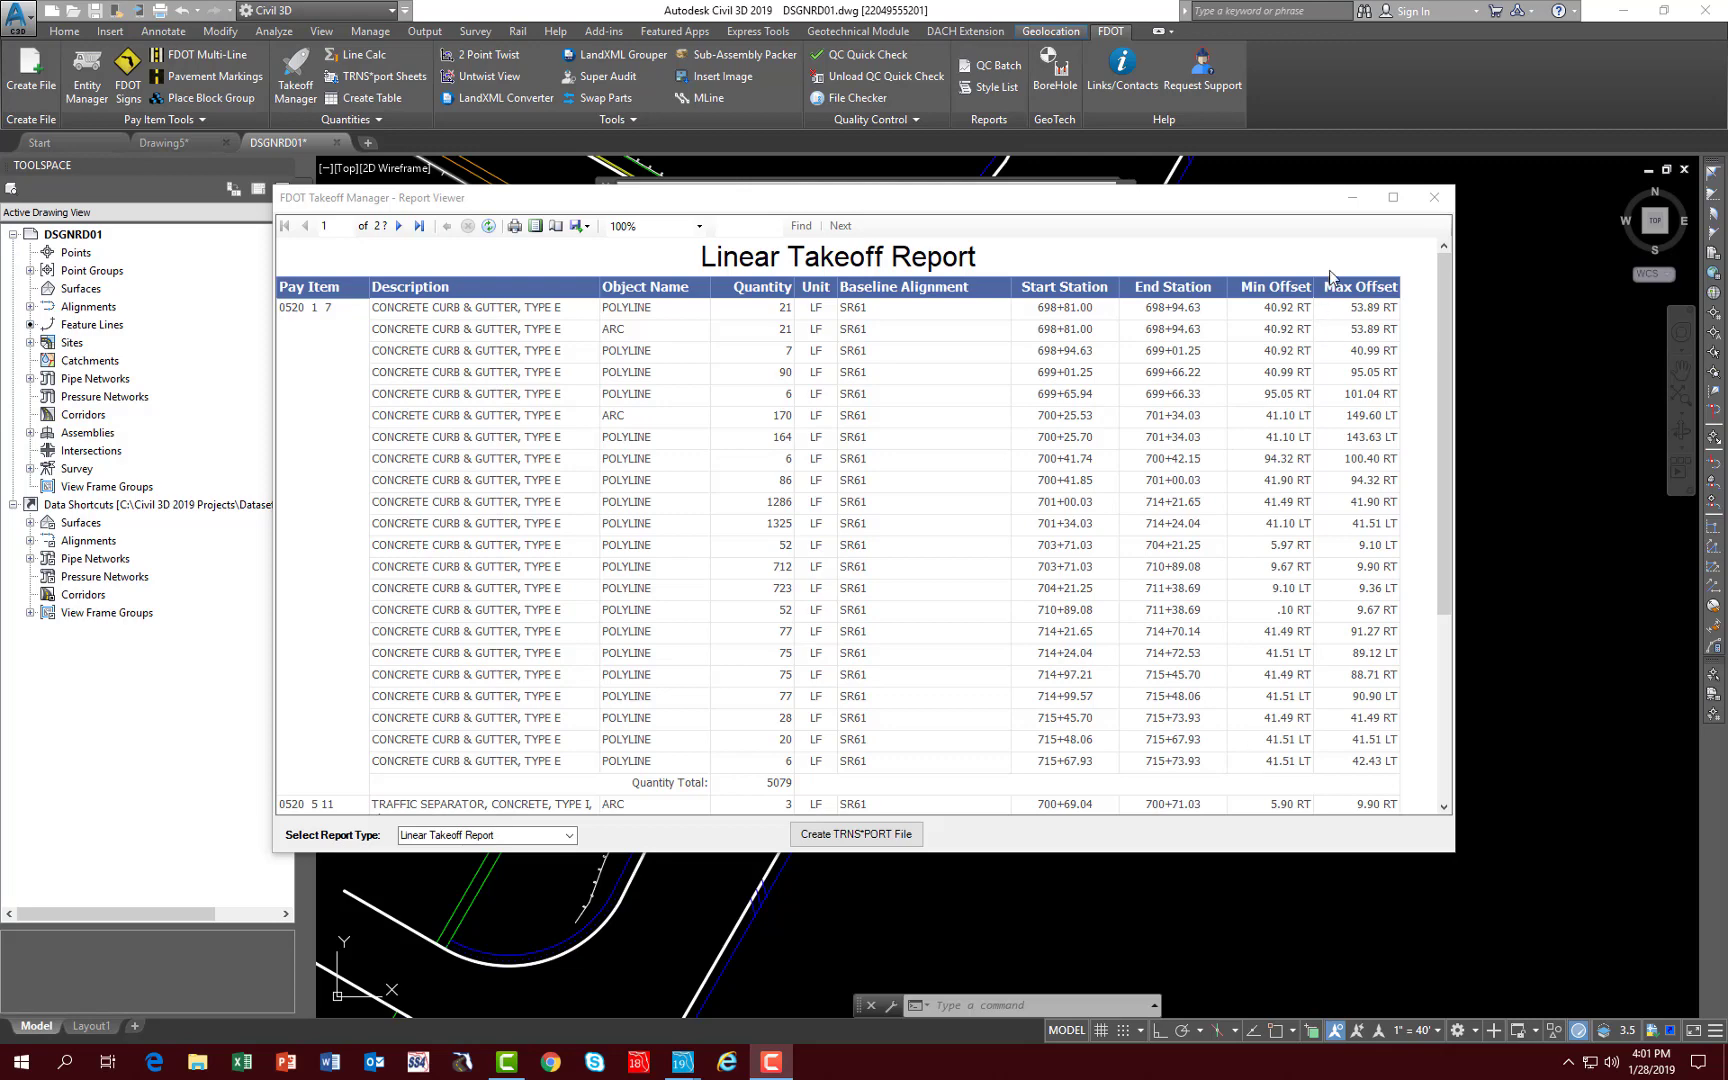
pyautogui.click(1434, 198)
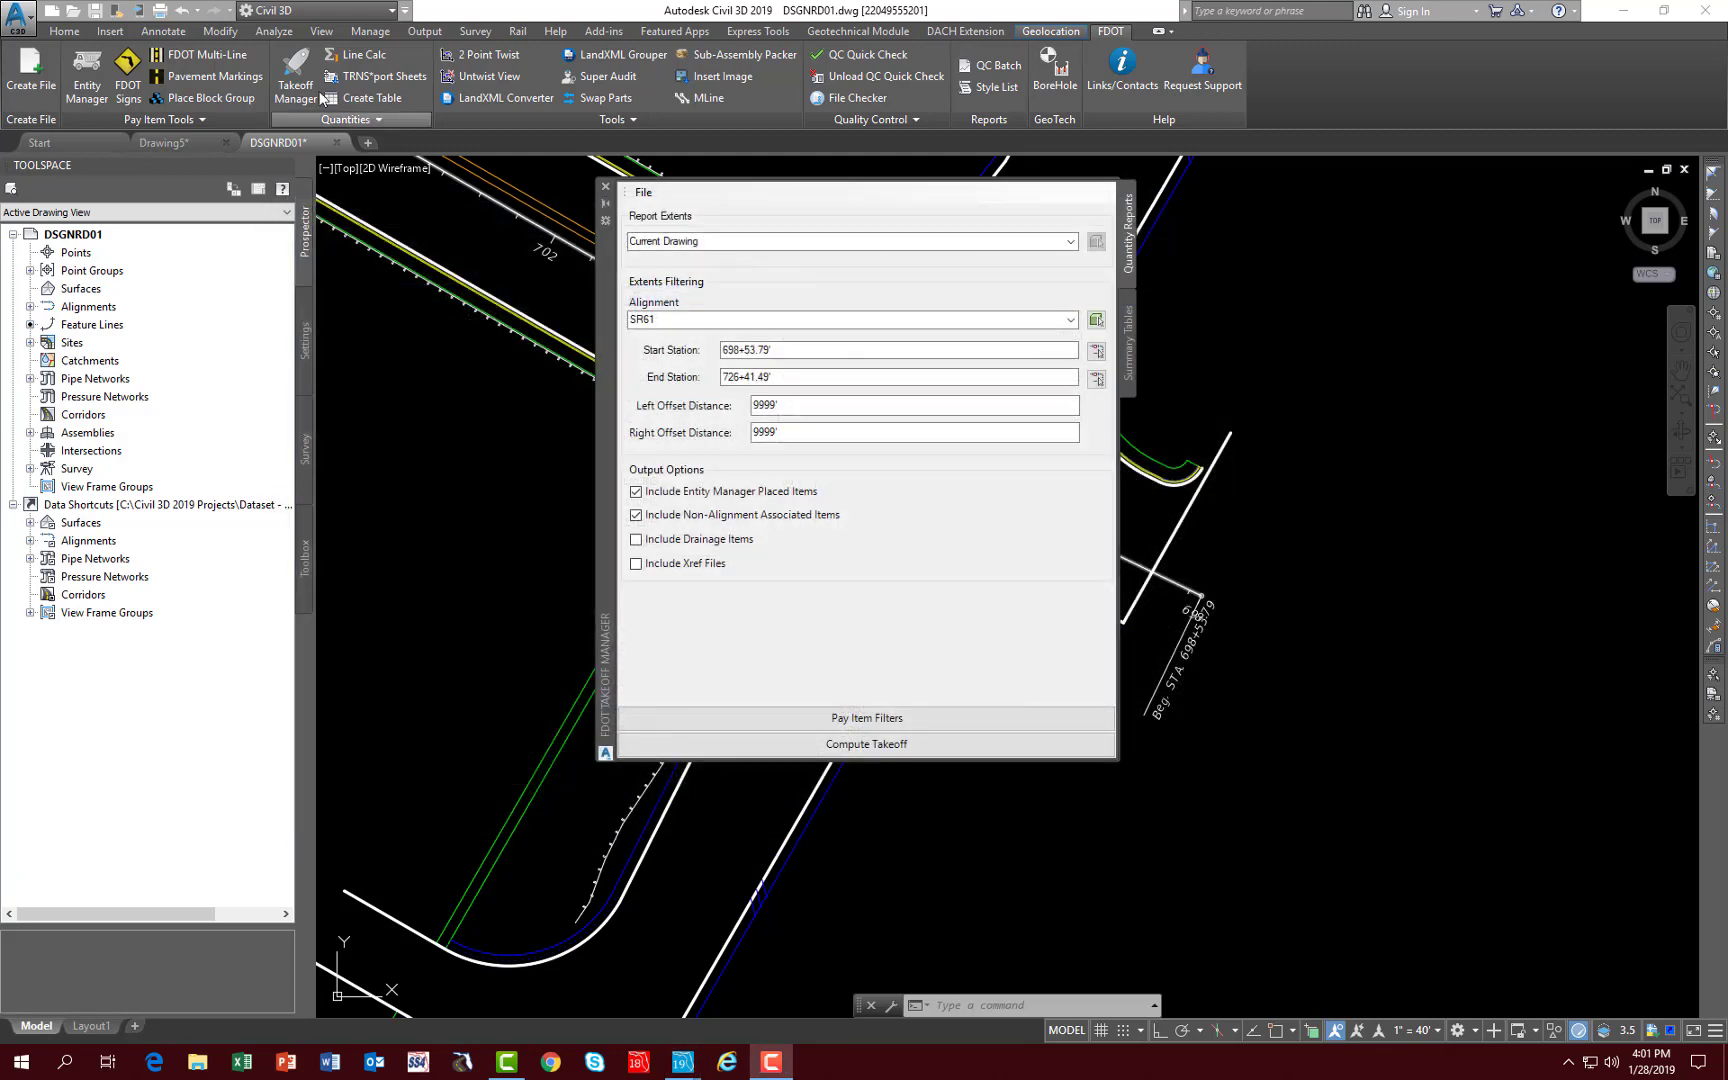
pyautogui.click(96, 12)
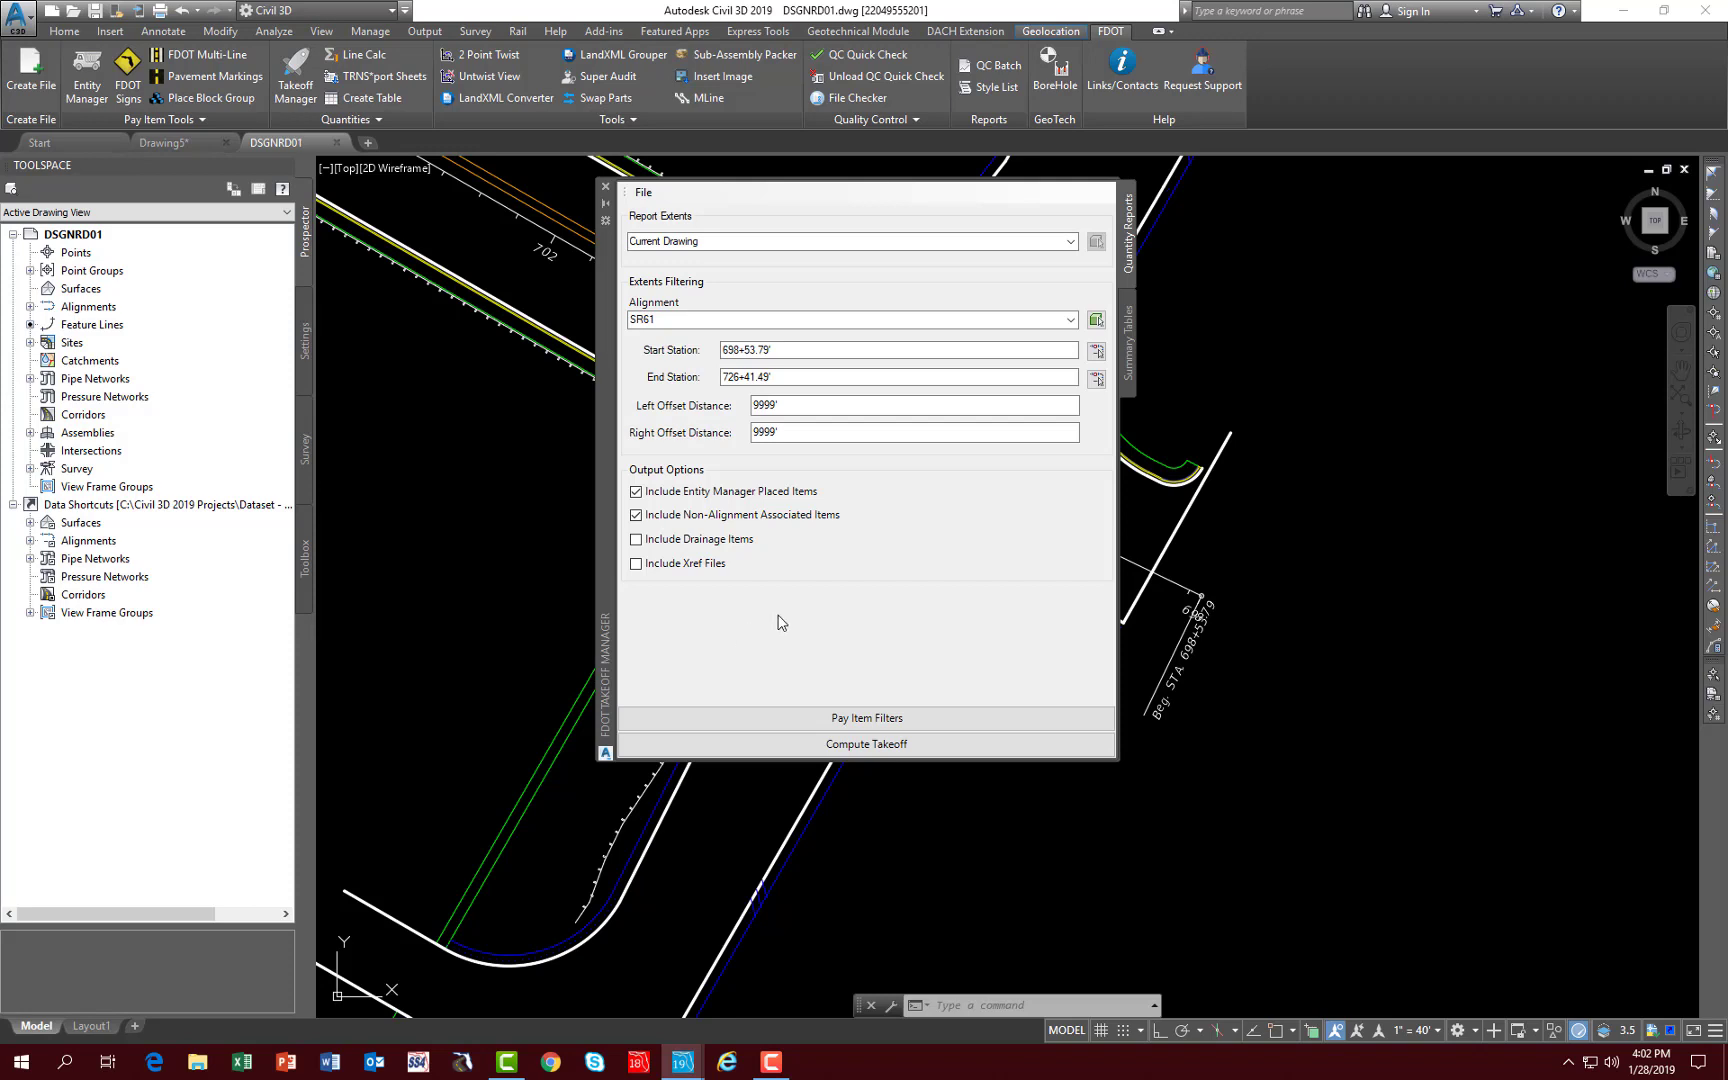
# - Set up the summary tables relative to alignment SR61 and select Summary of Curb and Traffic Separators
pyautogui.click(1128, 345)
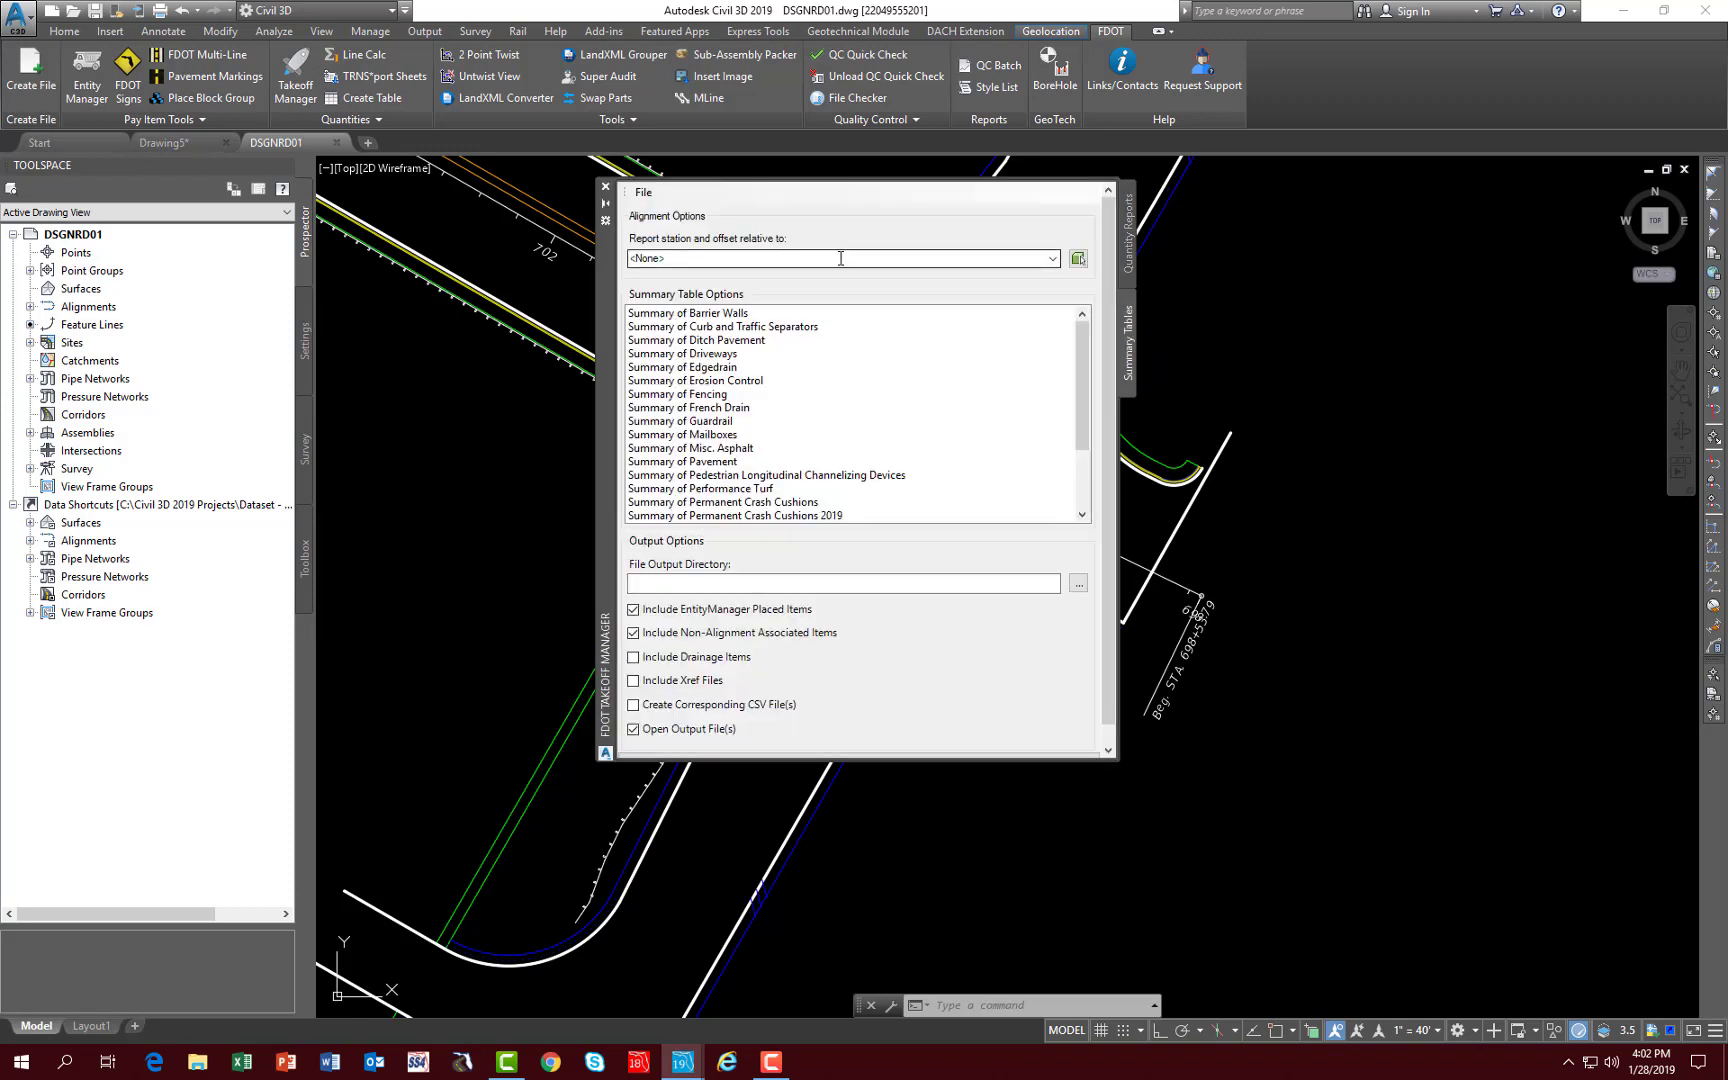
pyautogui.click(1053, 259)
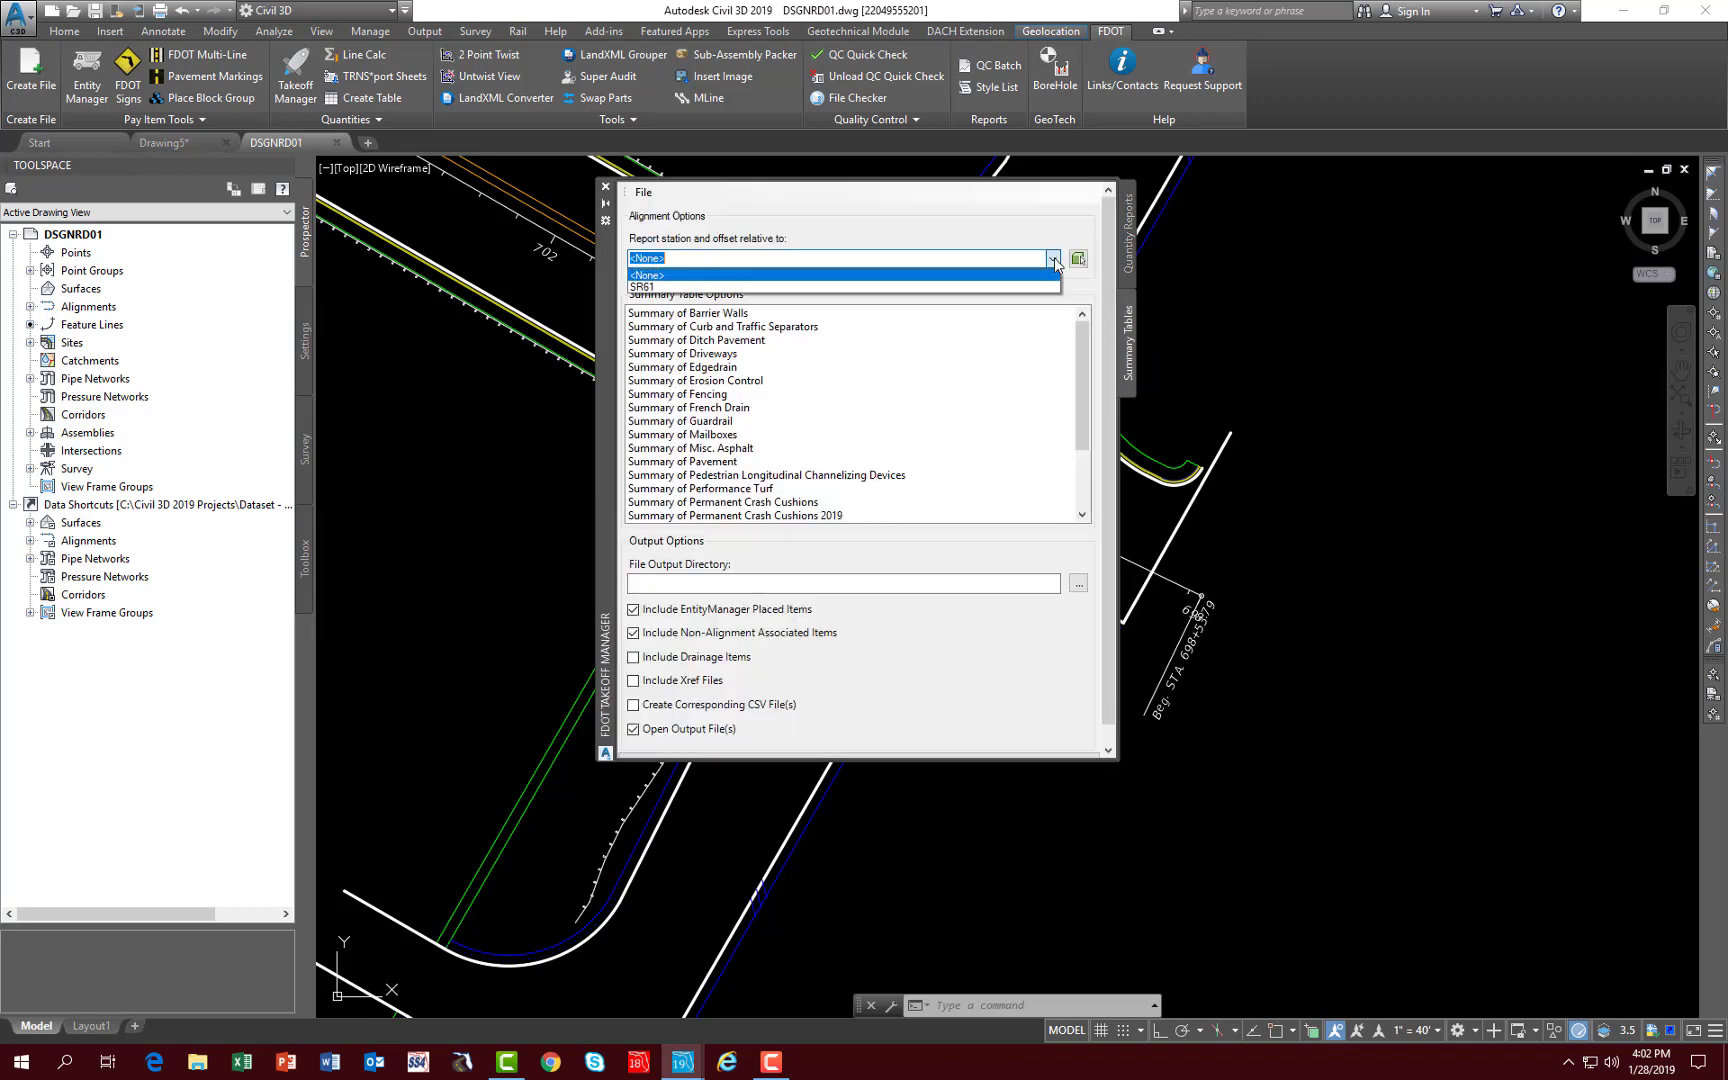
pyautogui.click(668, 288)
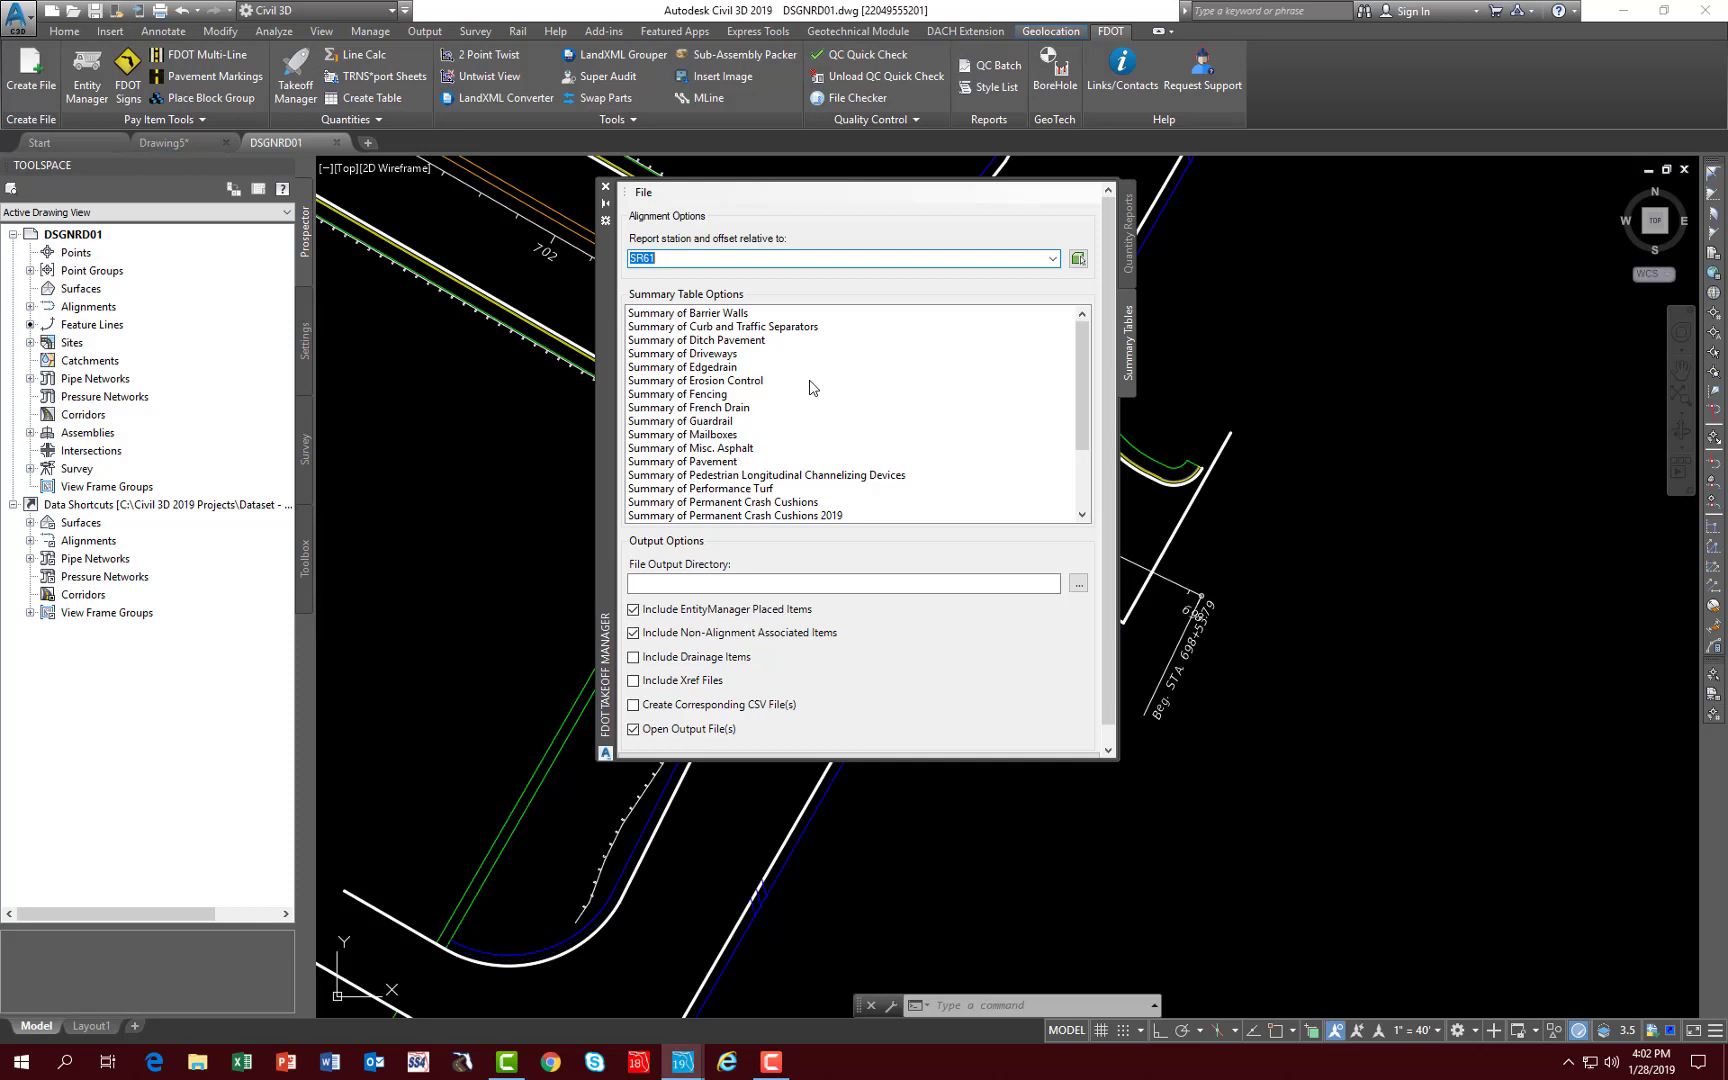
pyautogui.click(686, 327)
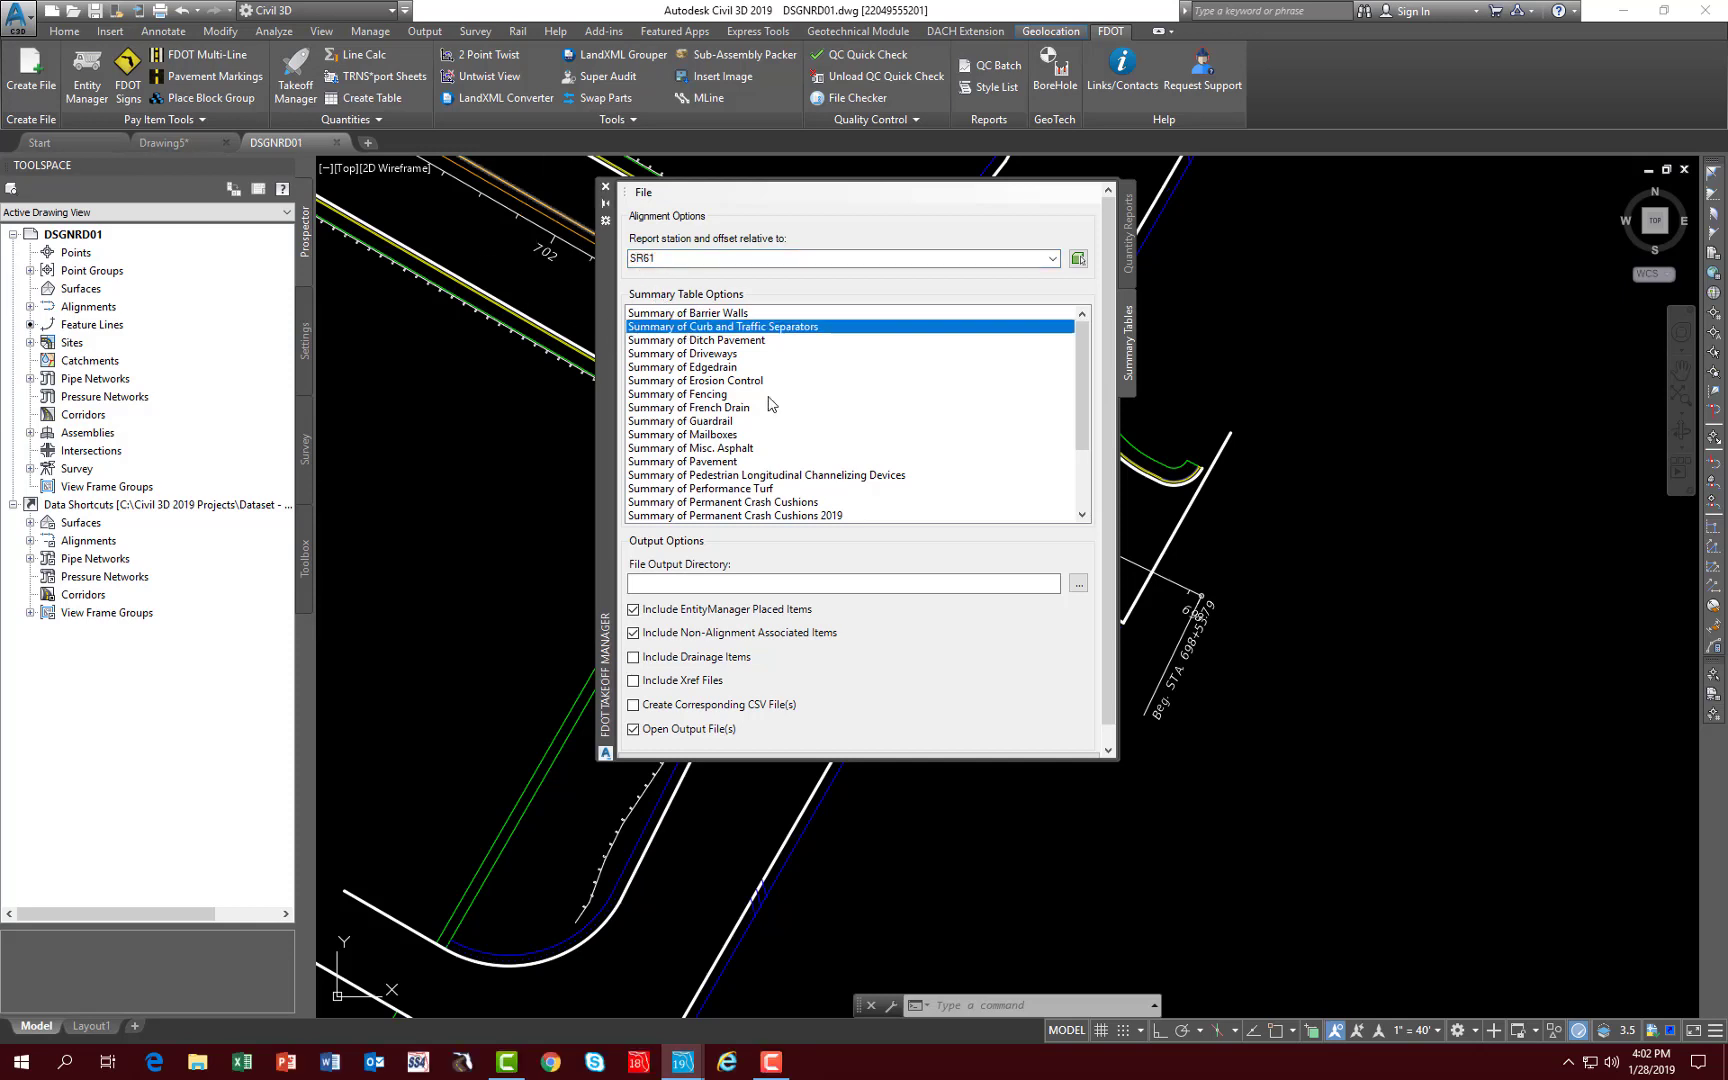
pyautogui.click(1077, 585)
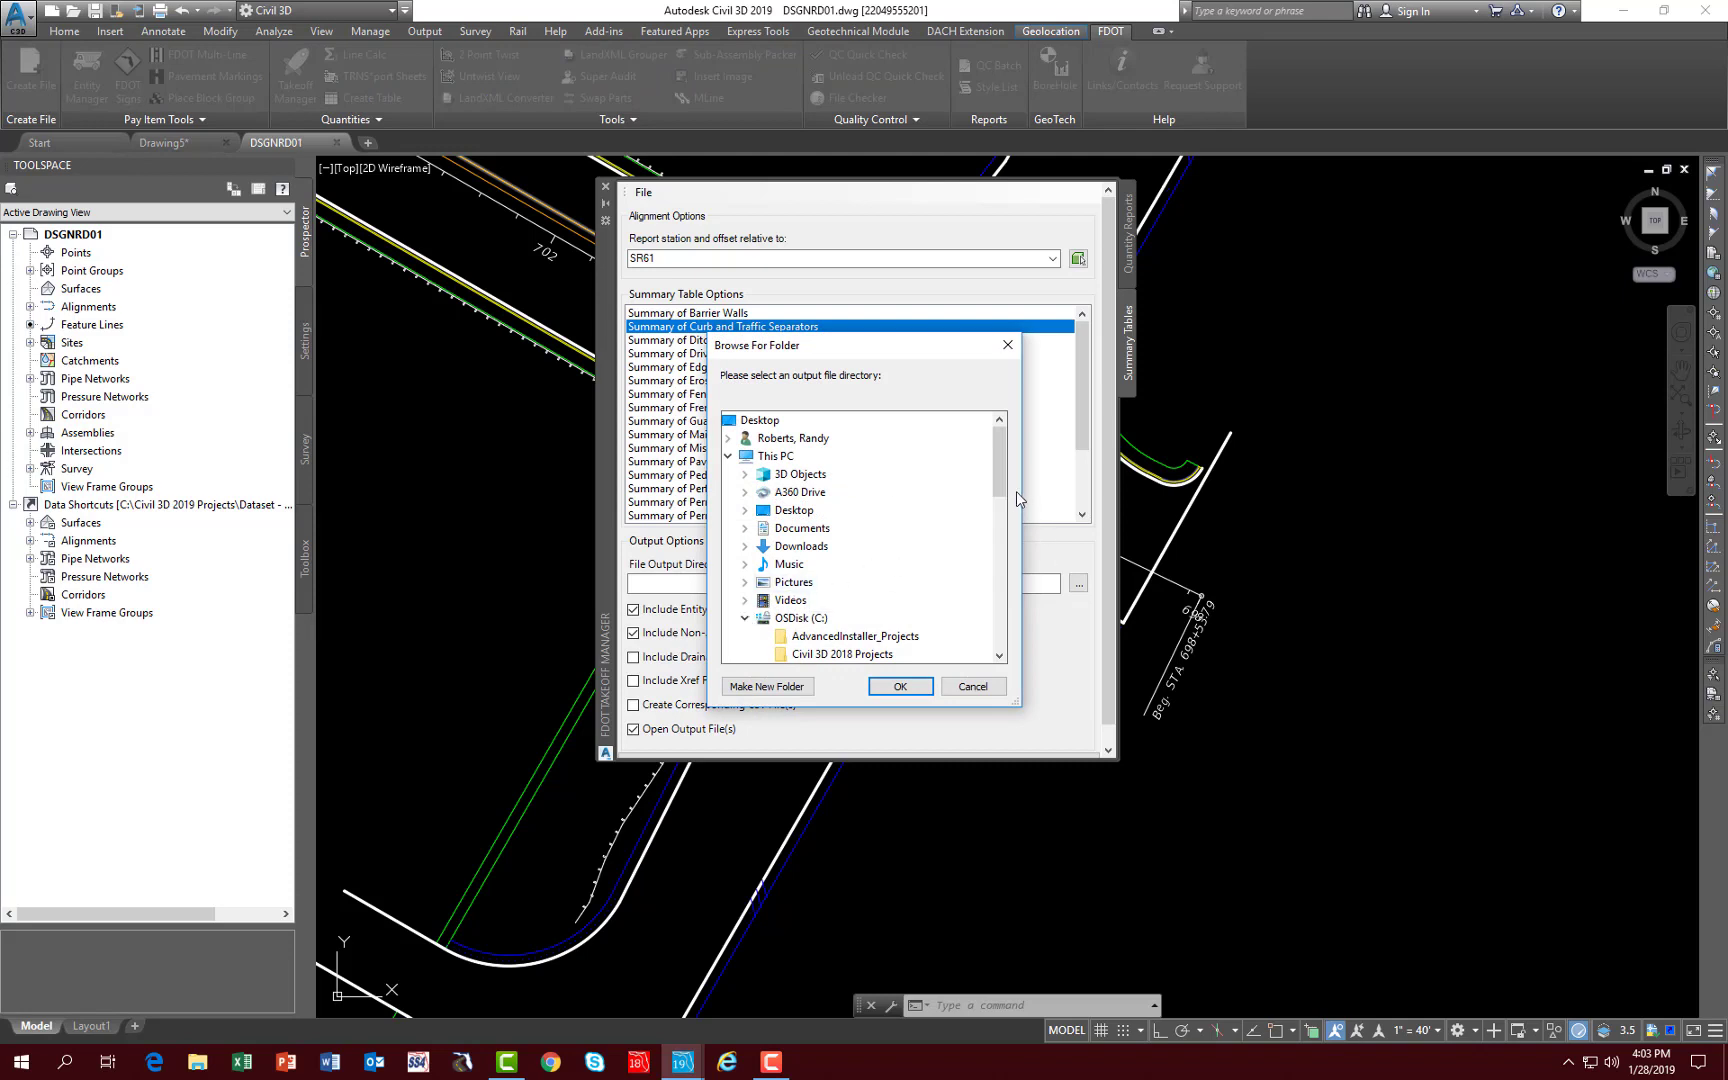
pyautogui.scroll(-3, 994, 477)
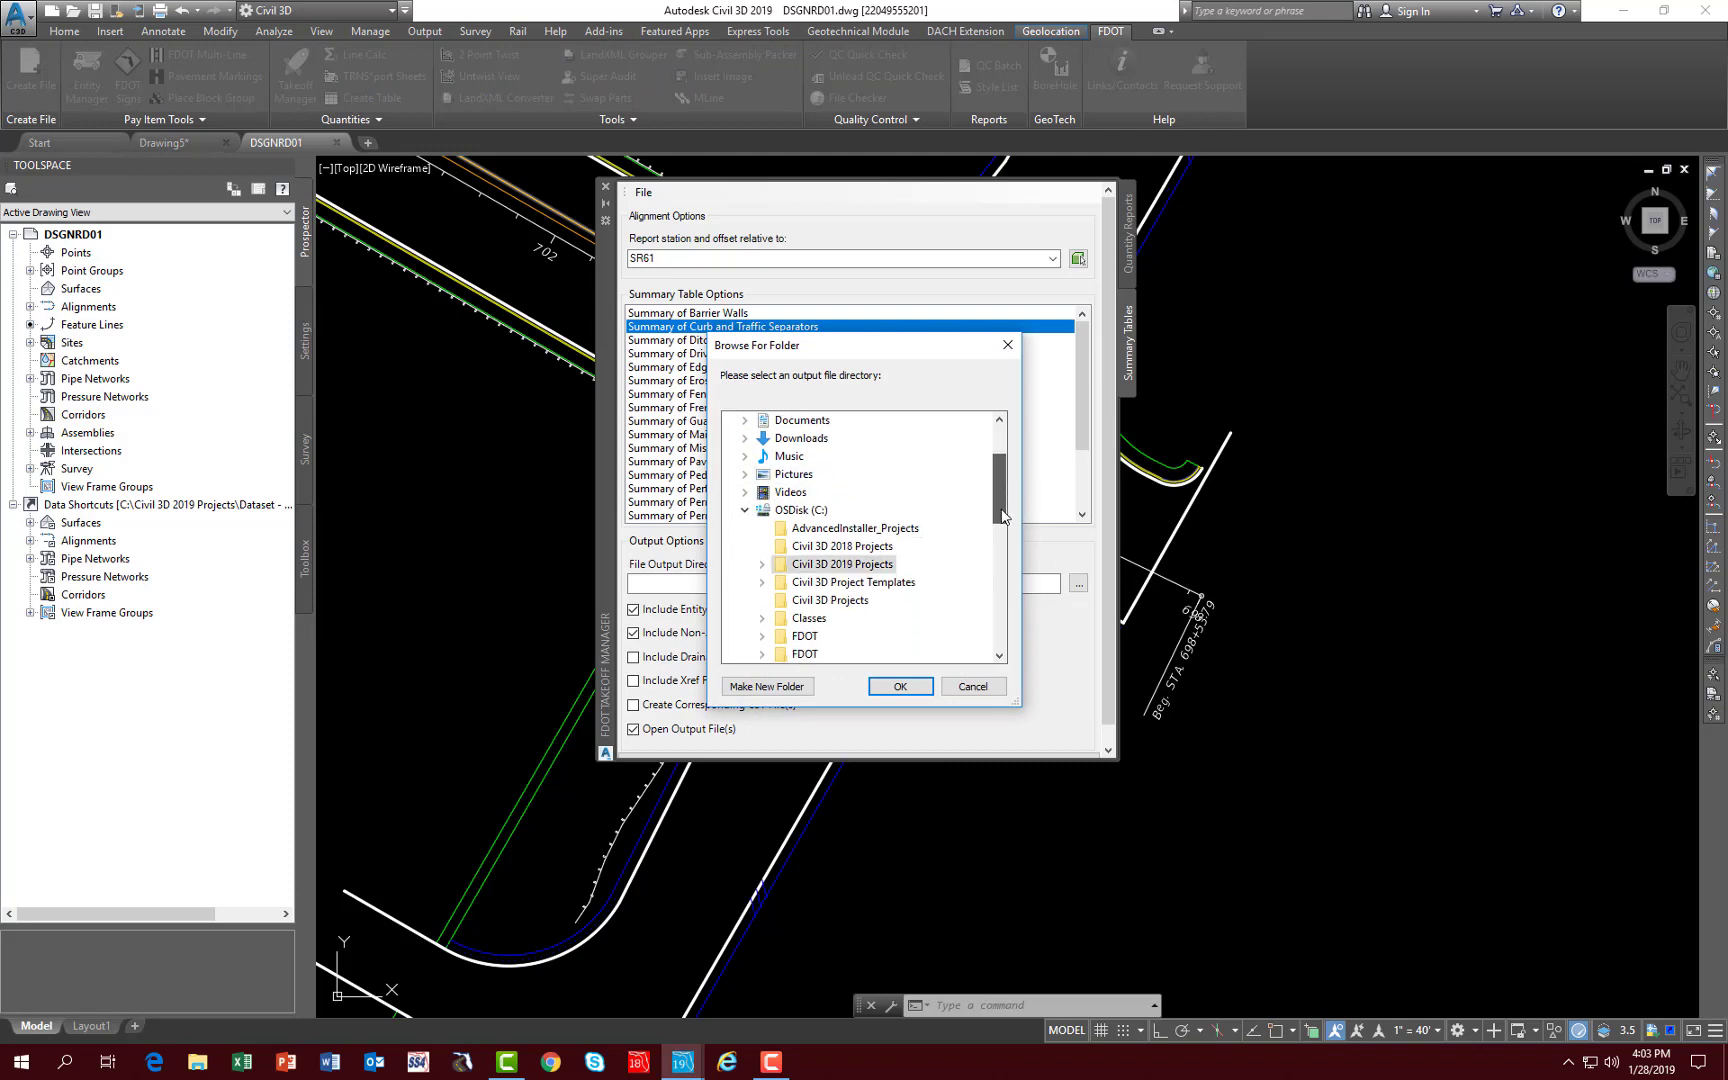
pyautogui.click(778, 533)
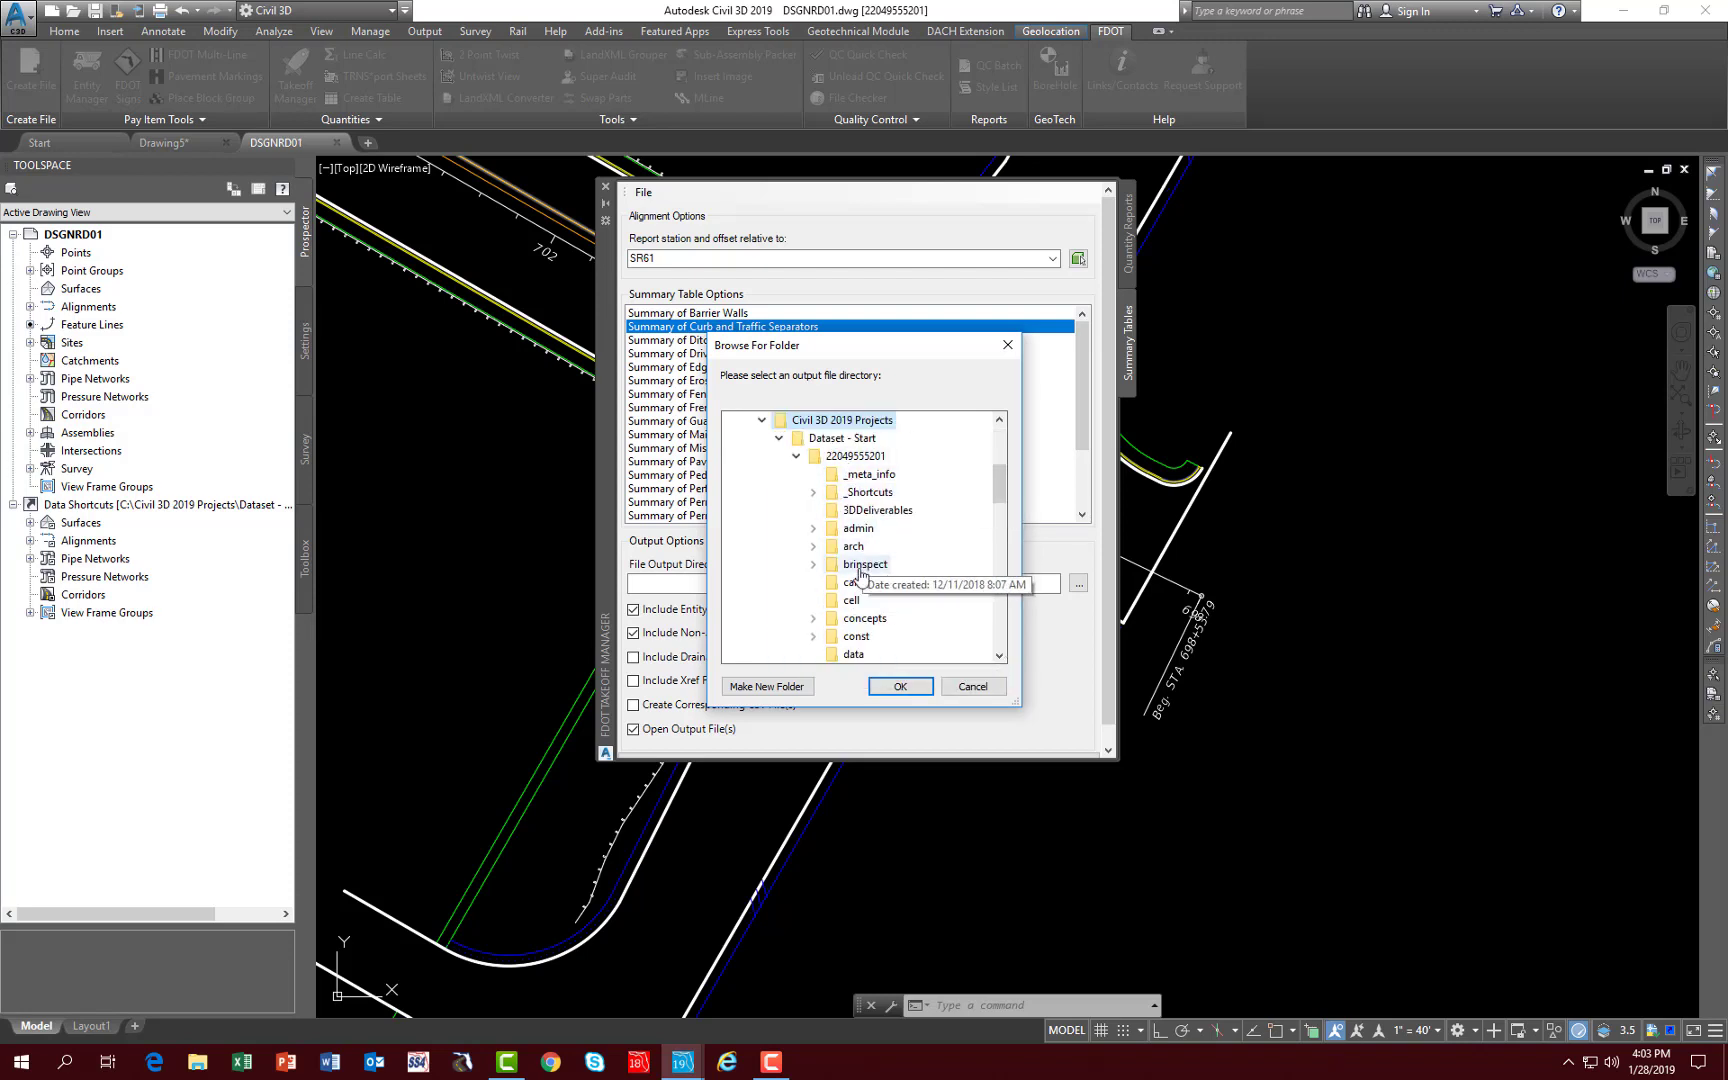
pyautogui.click(851, 582)
pyautogui.click(900, 686)
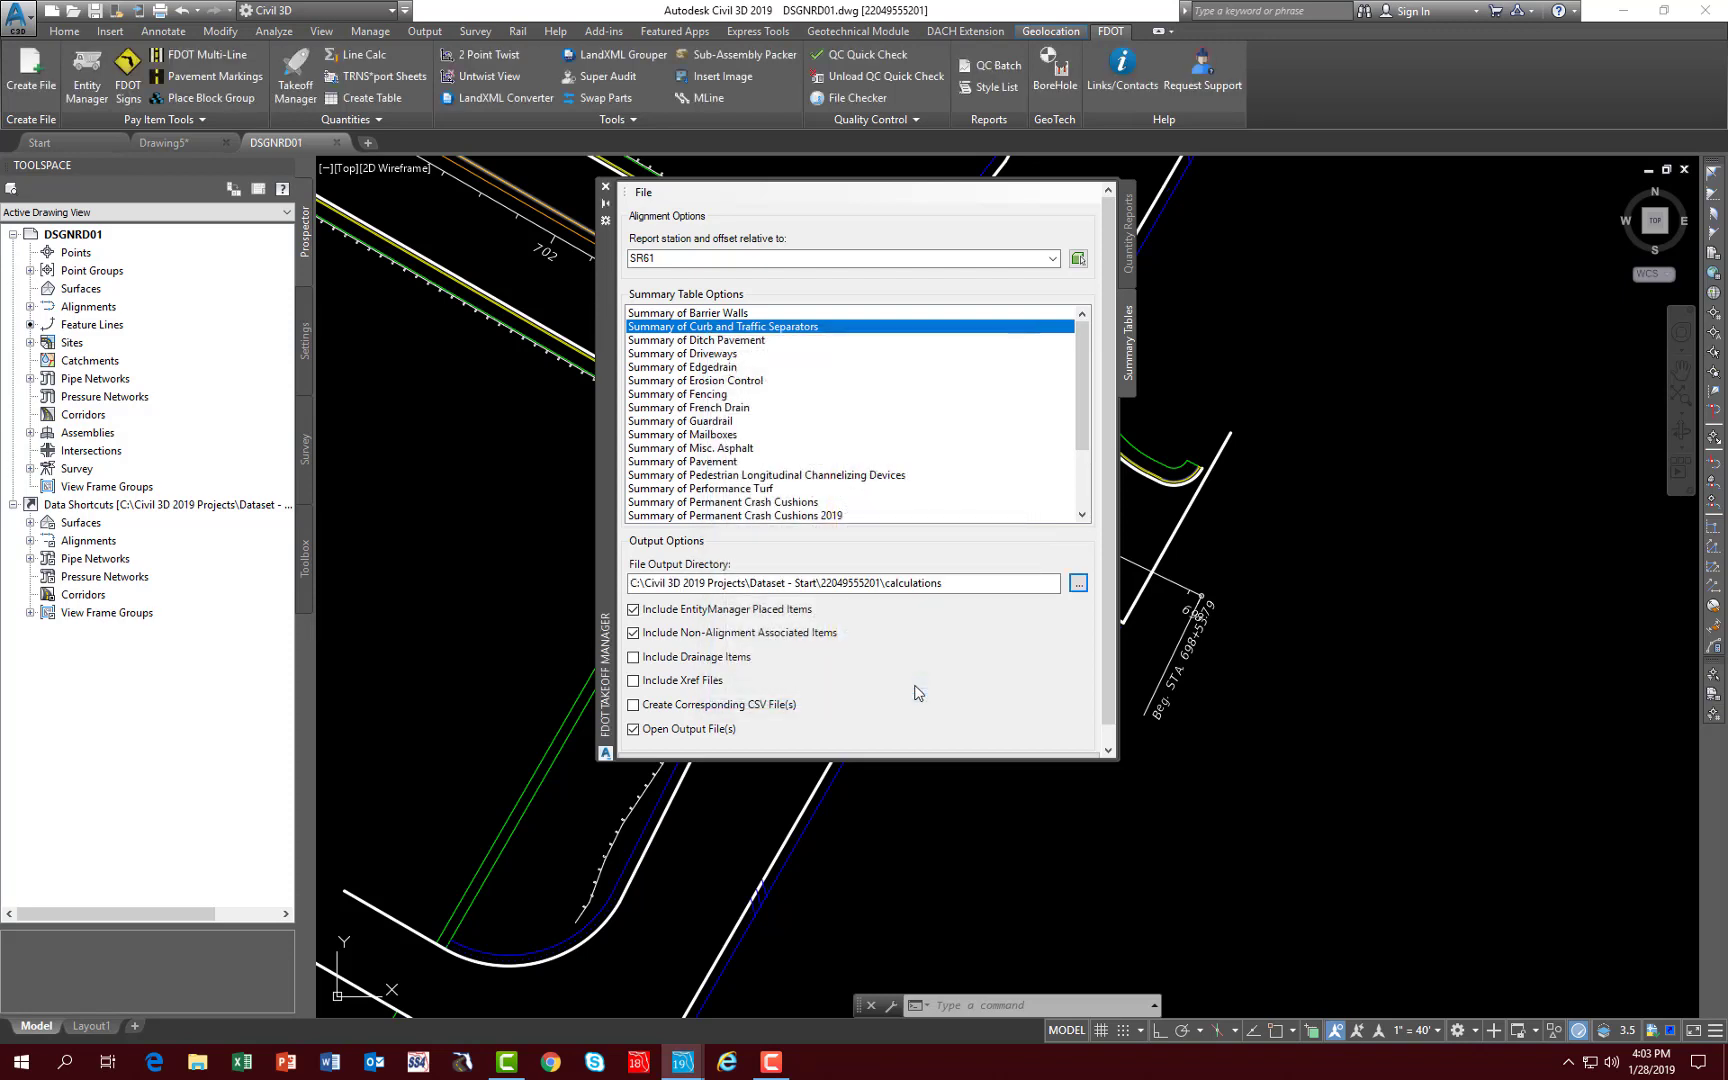
# - Create the curb and traffic separator summary table, acknowledge the completion message and close the resulting Excel workbook
pyautogui.click(1107, 750)
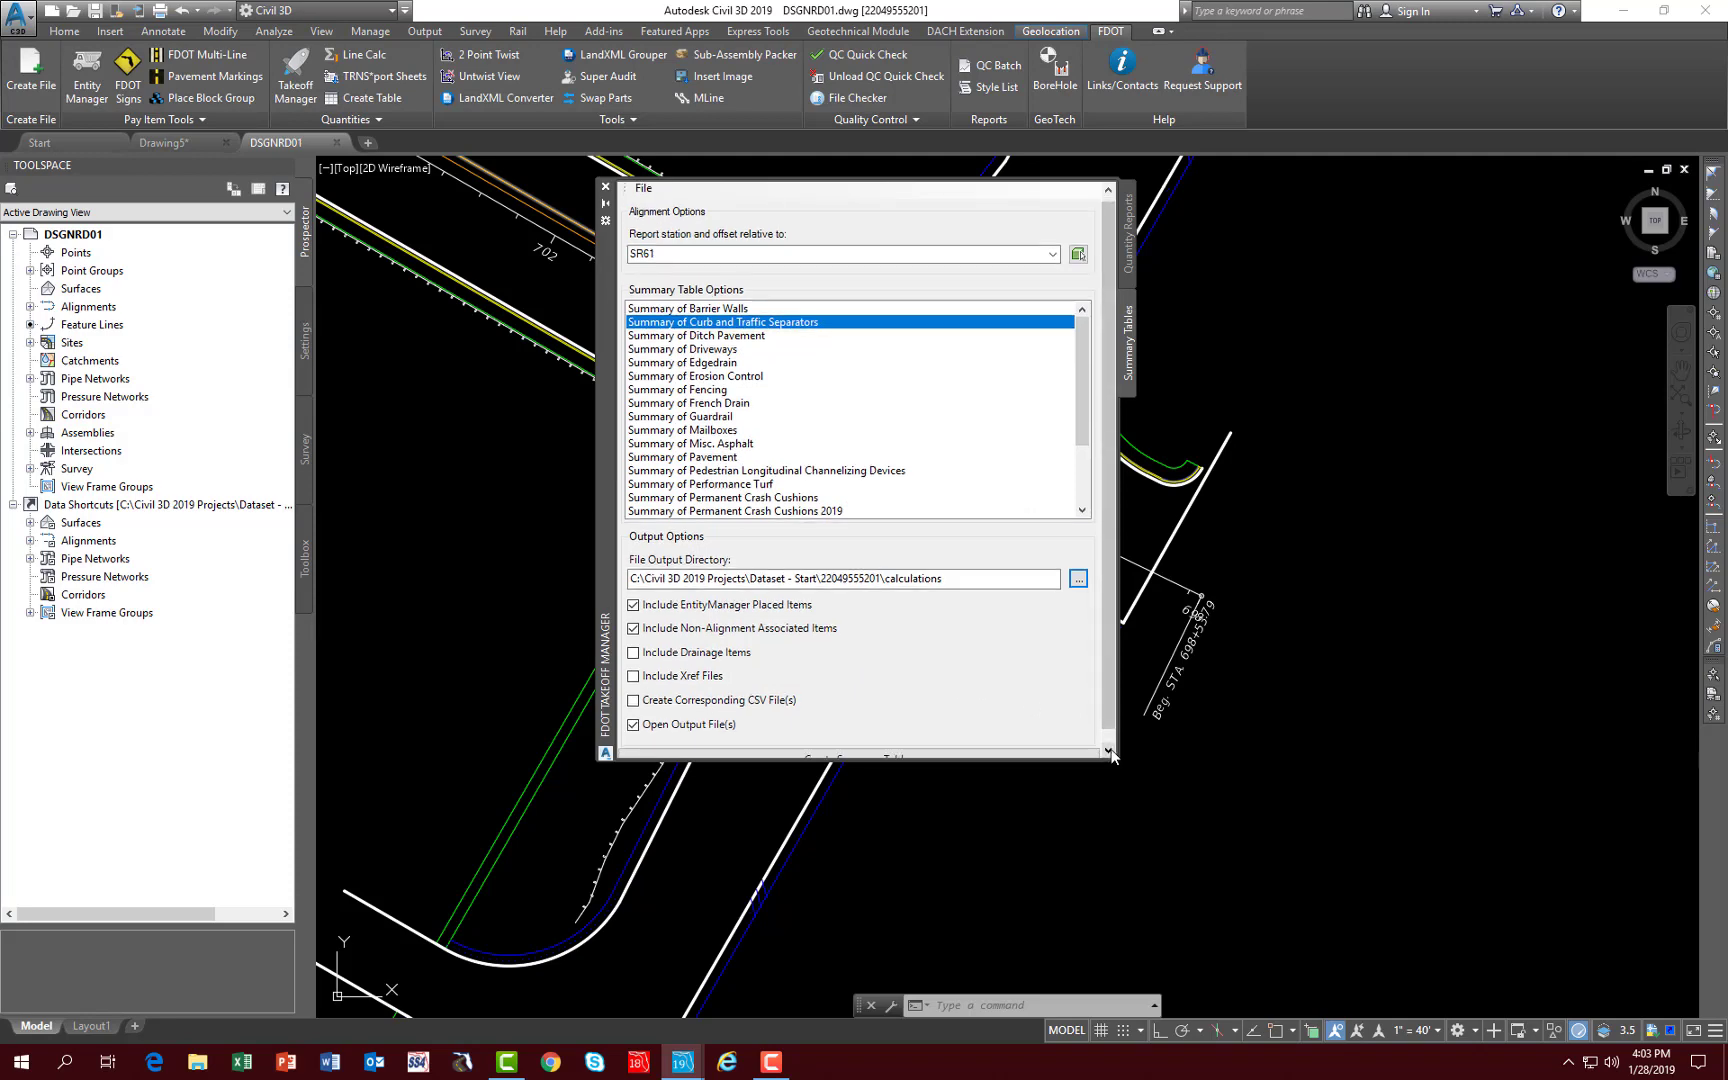
pyautogui.click(1107, 751)
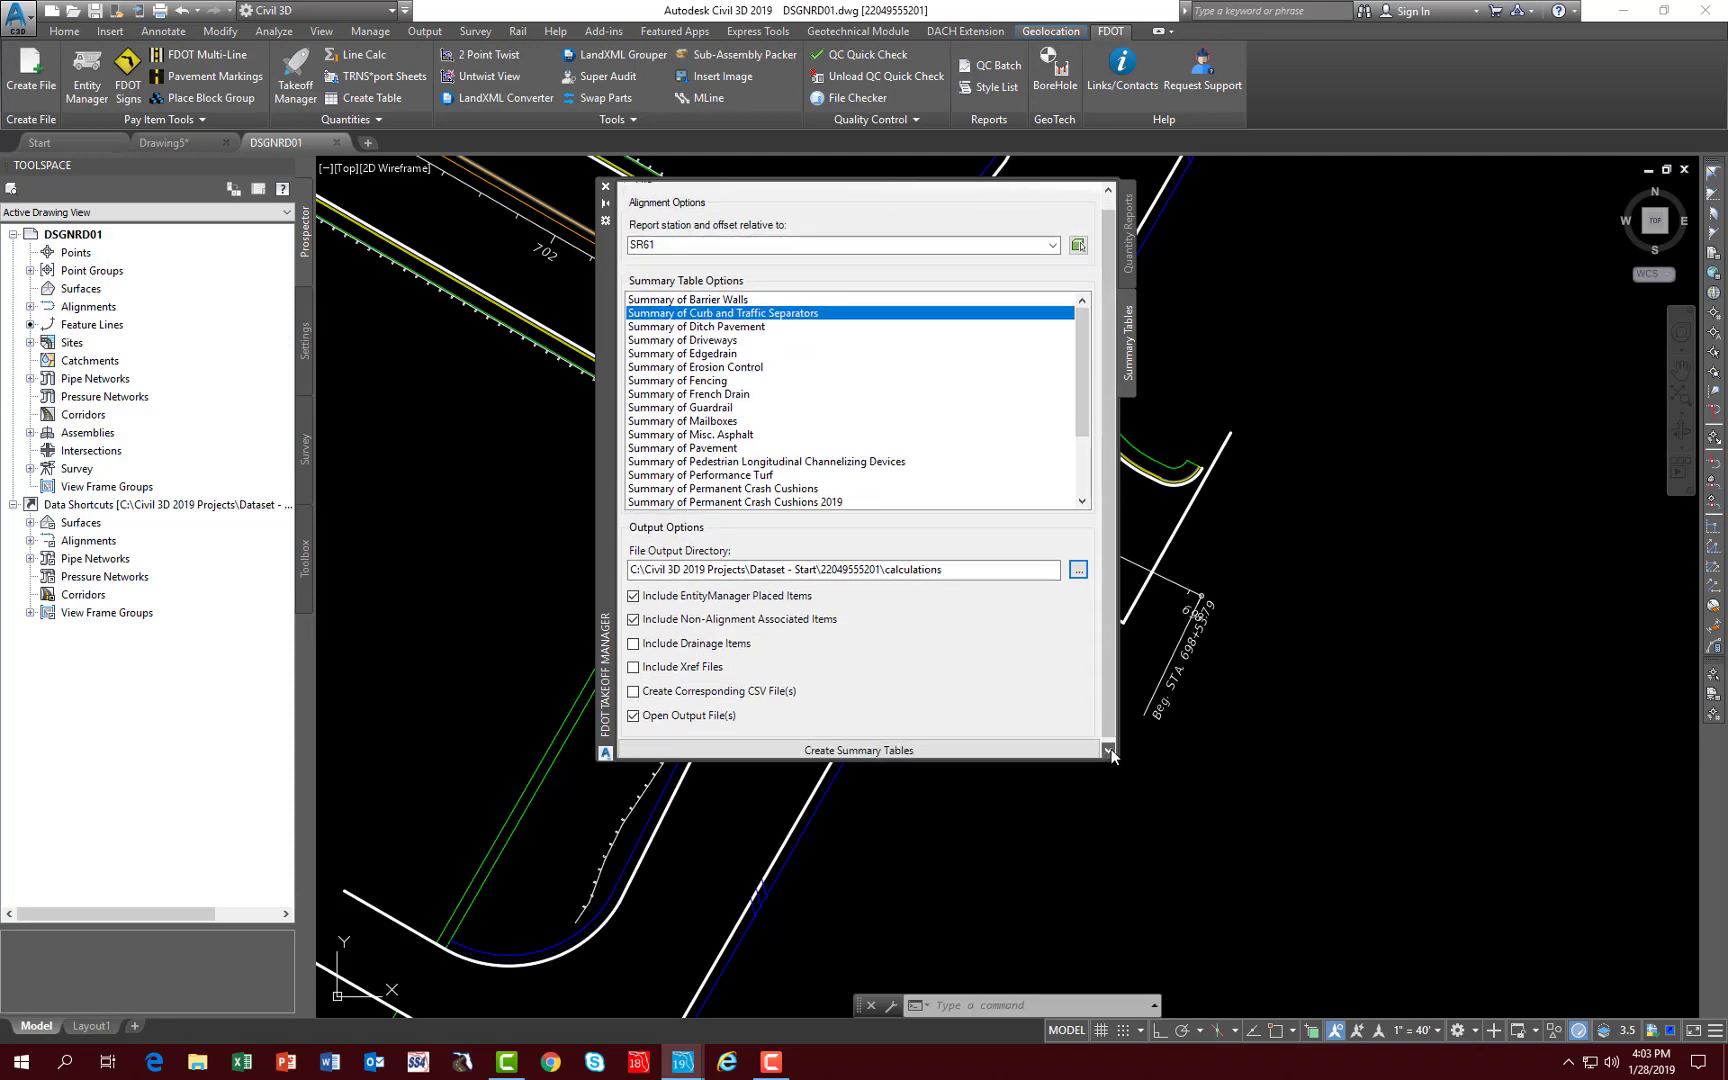
pyautogui.click(863, 752)
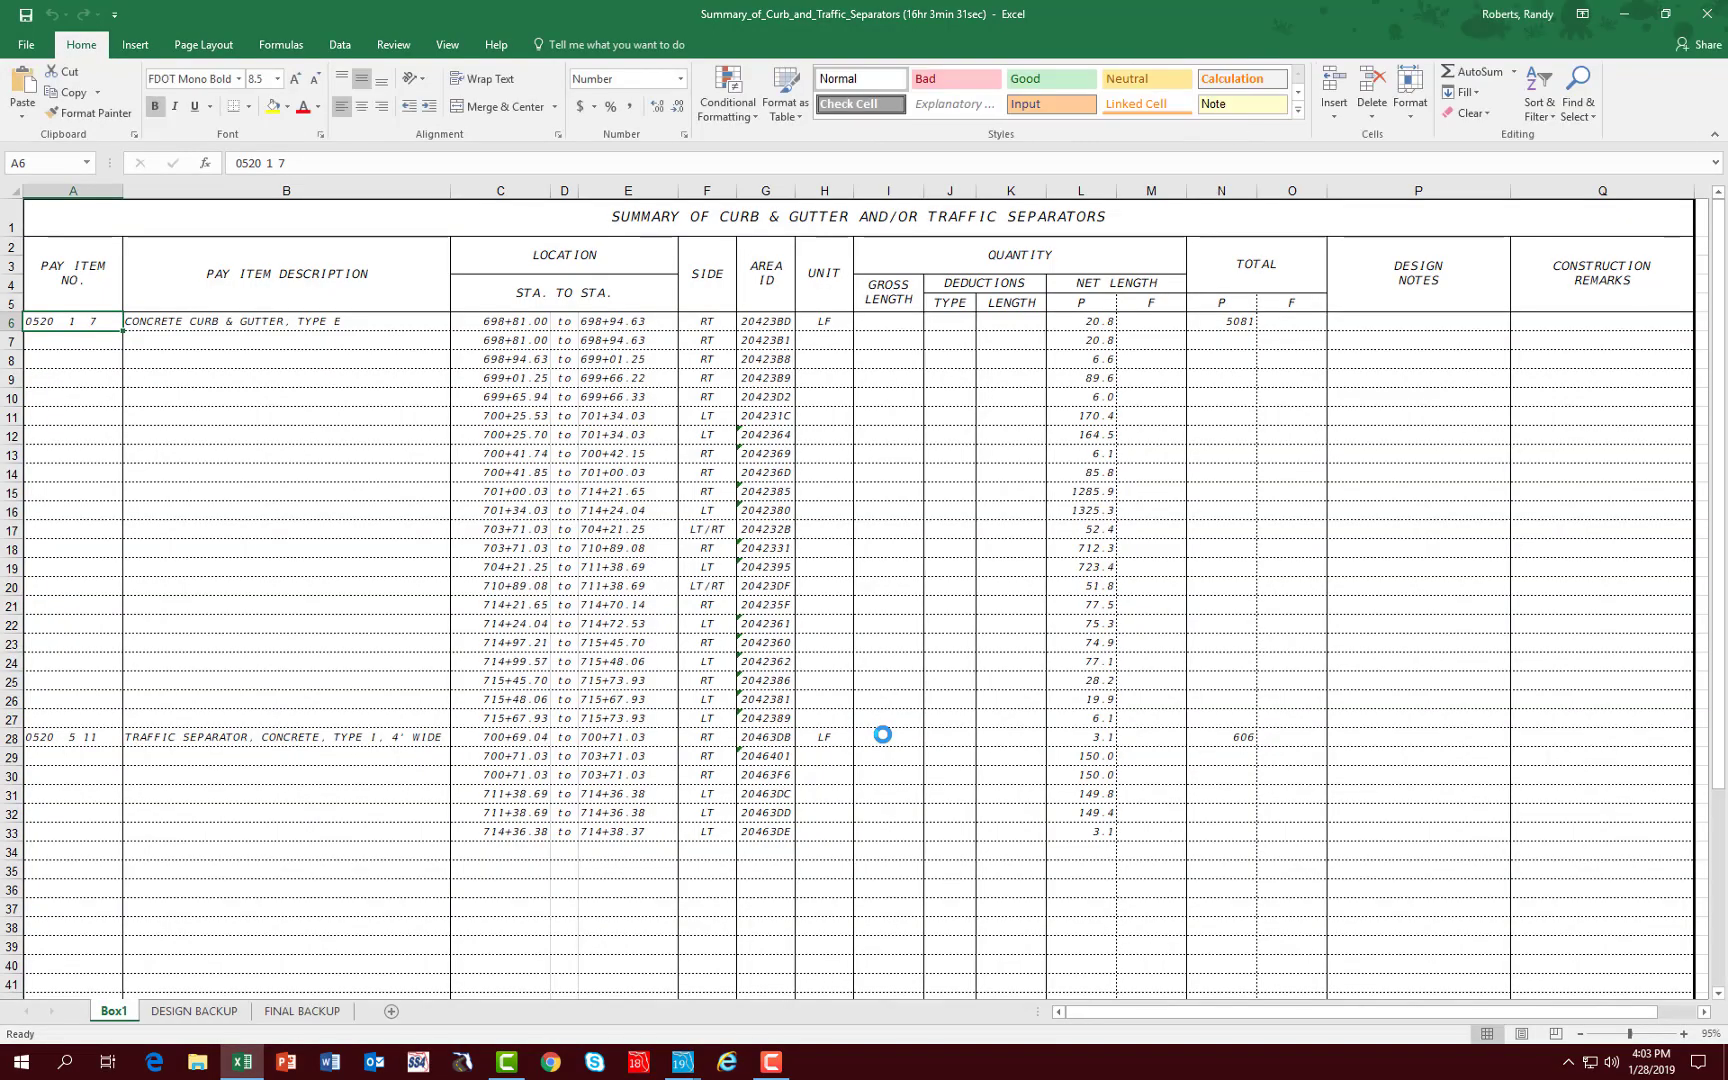
pyautogui.moveTo(682, 1062)
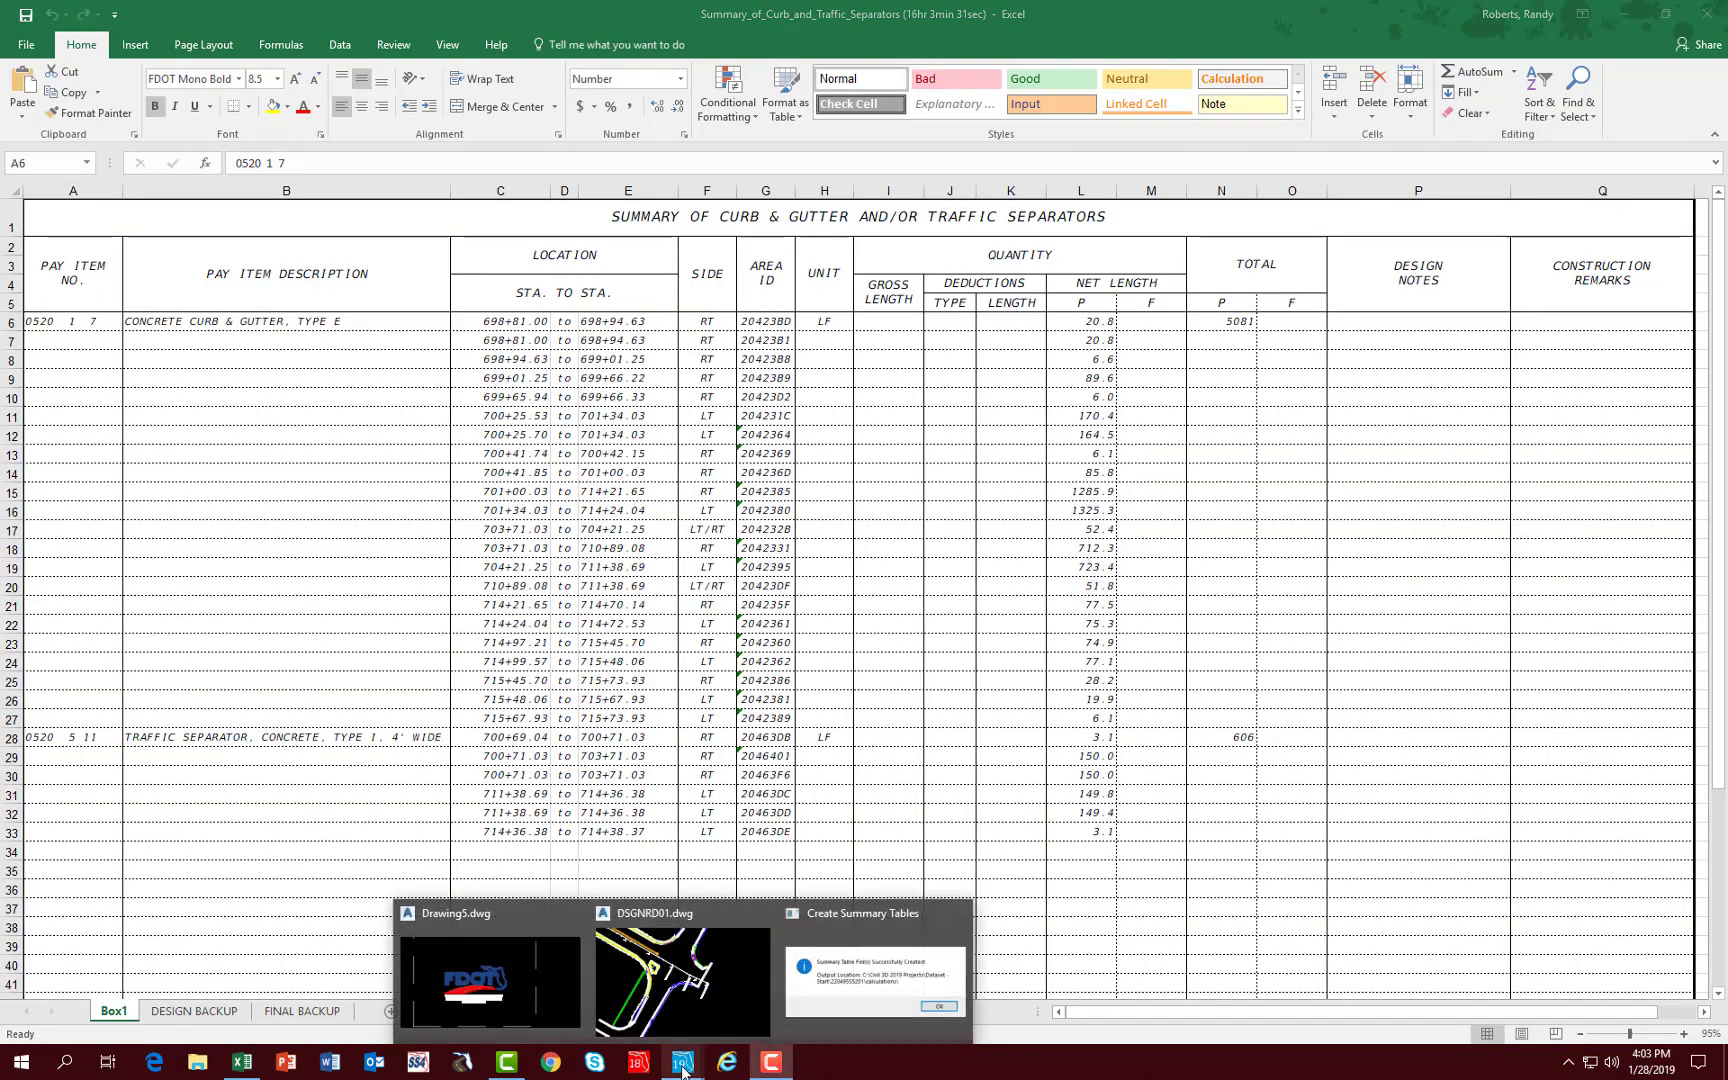
pyautogui.click(837, 1006)
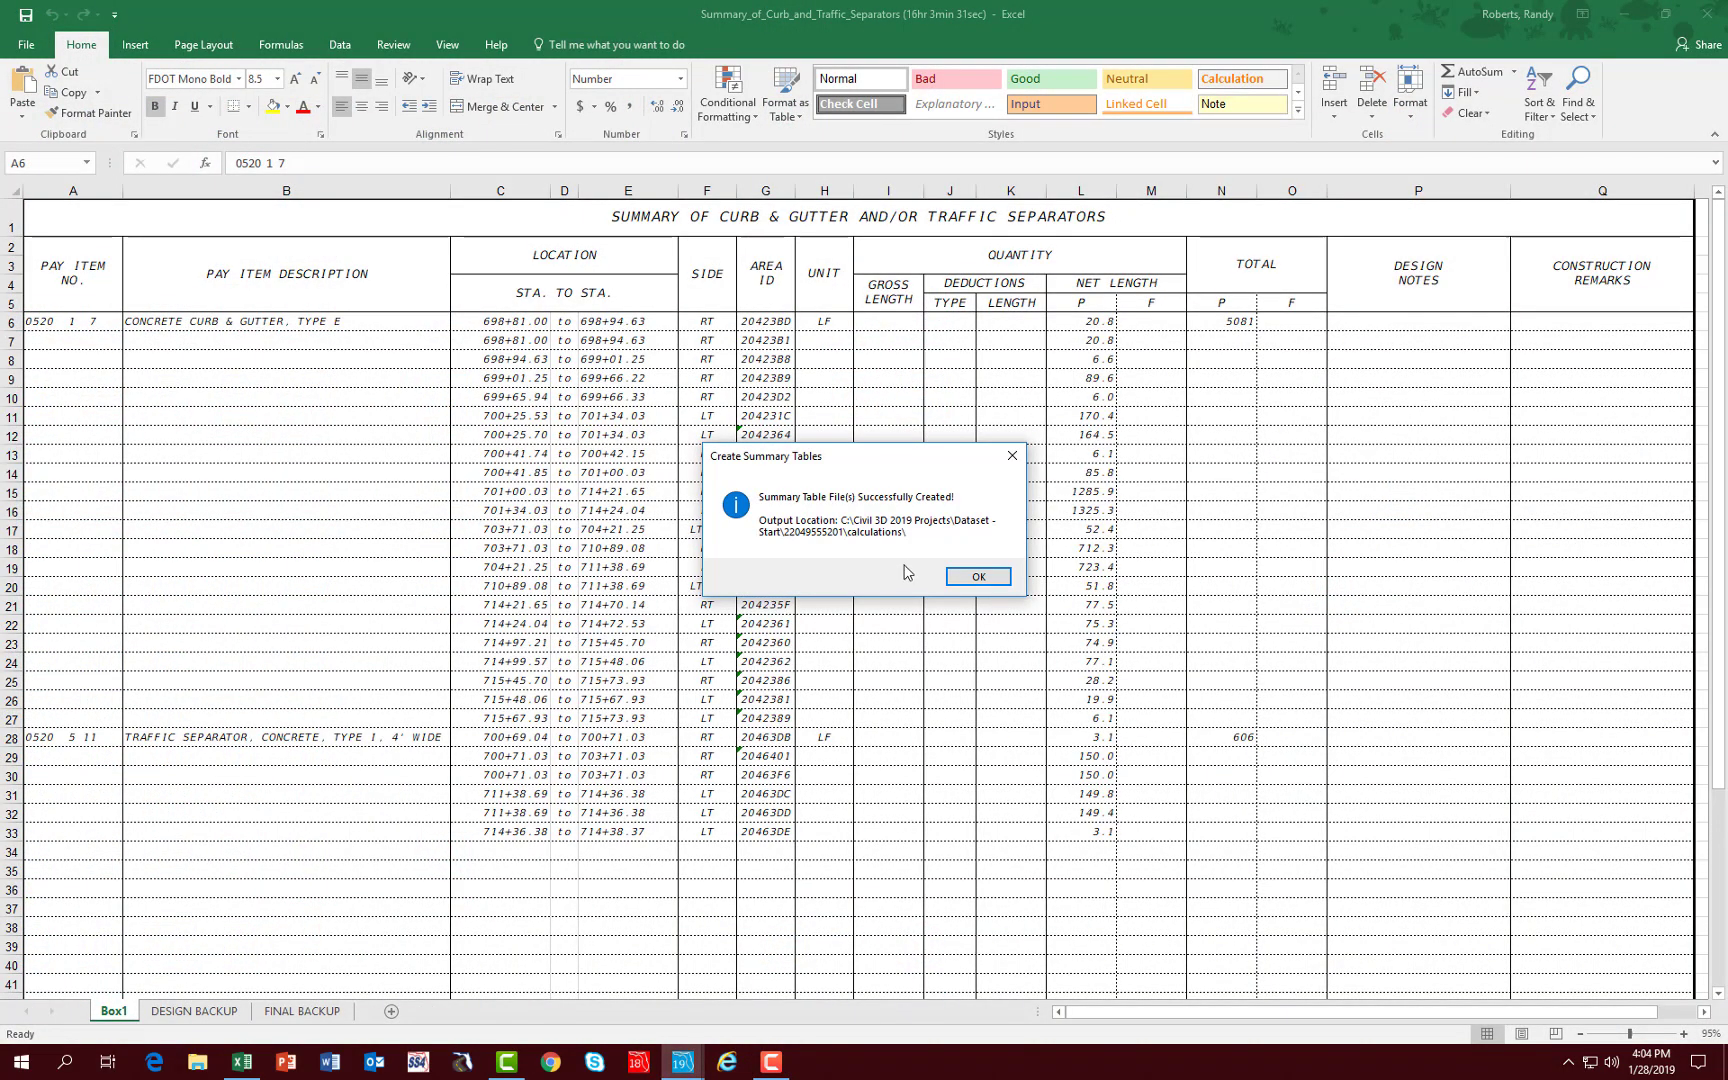
pyautogui.click(979, 579)
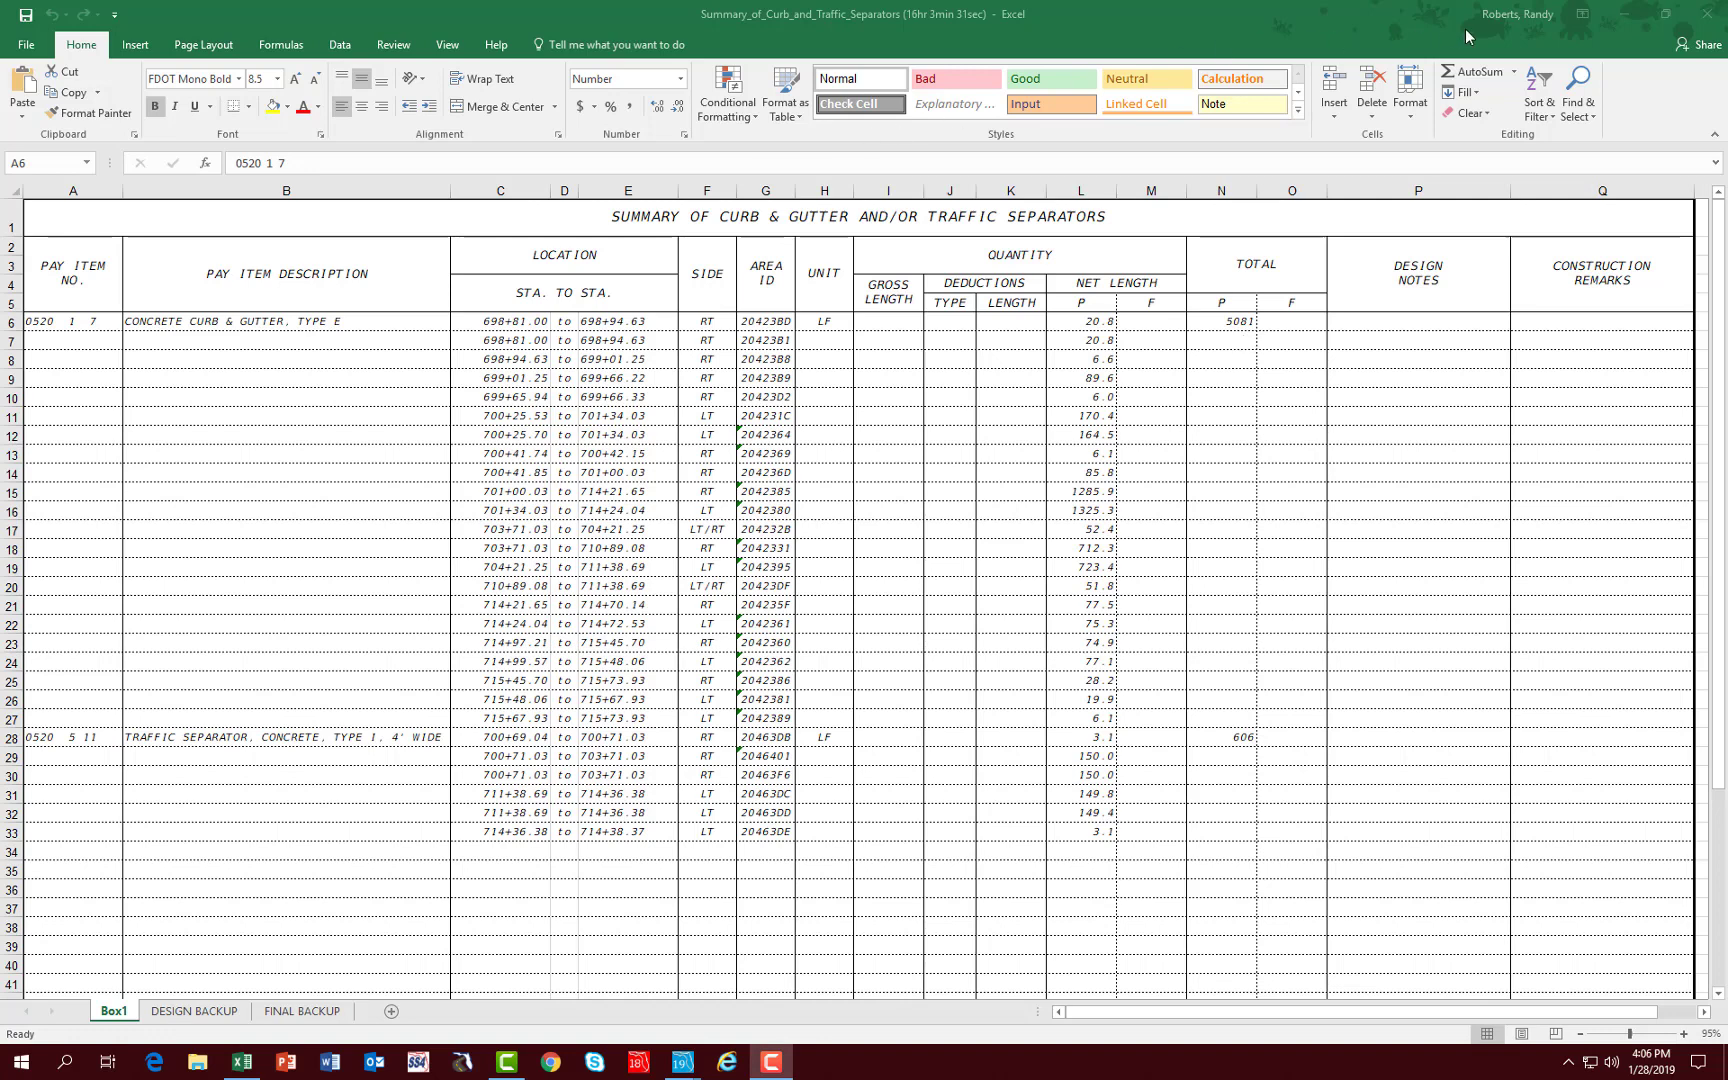
pyautogui.click(1707, 24)
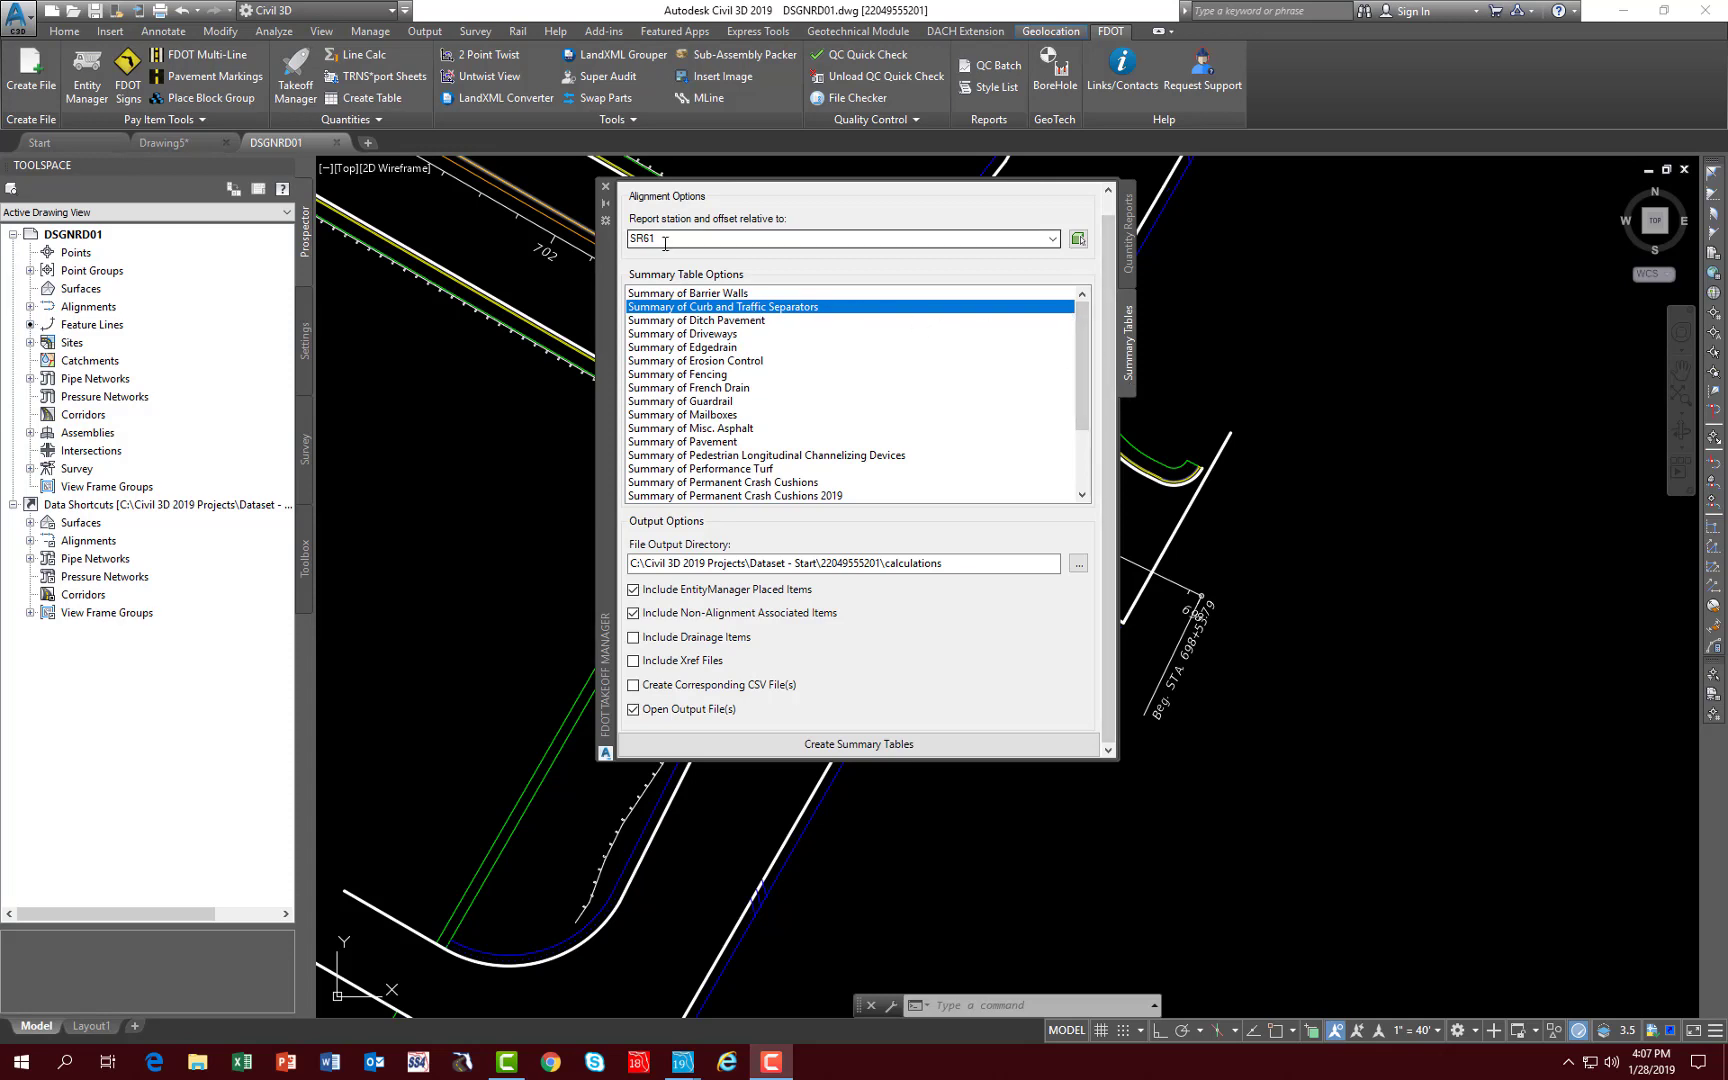
# - Create the Summary of Guardrail table, close its Excel workbook and save the drawing
pyautogui.click(682, 402)
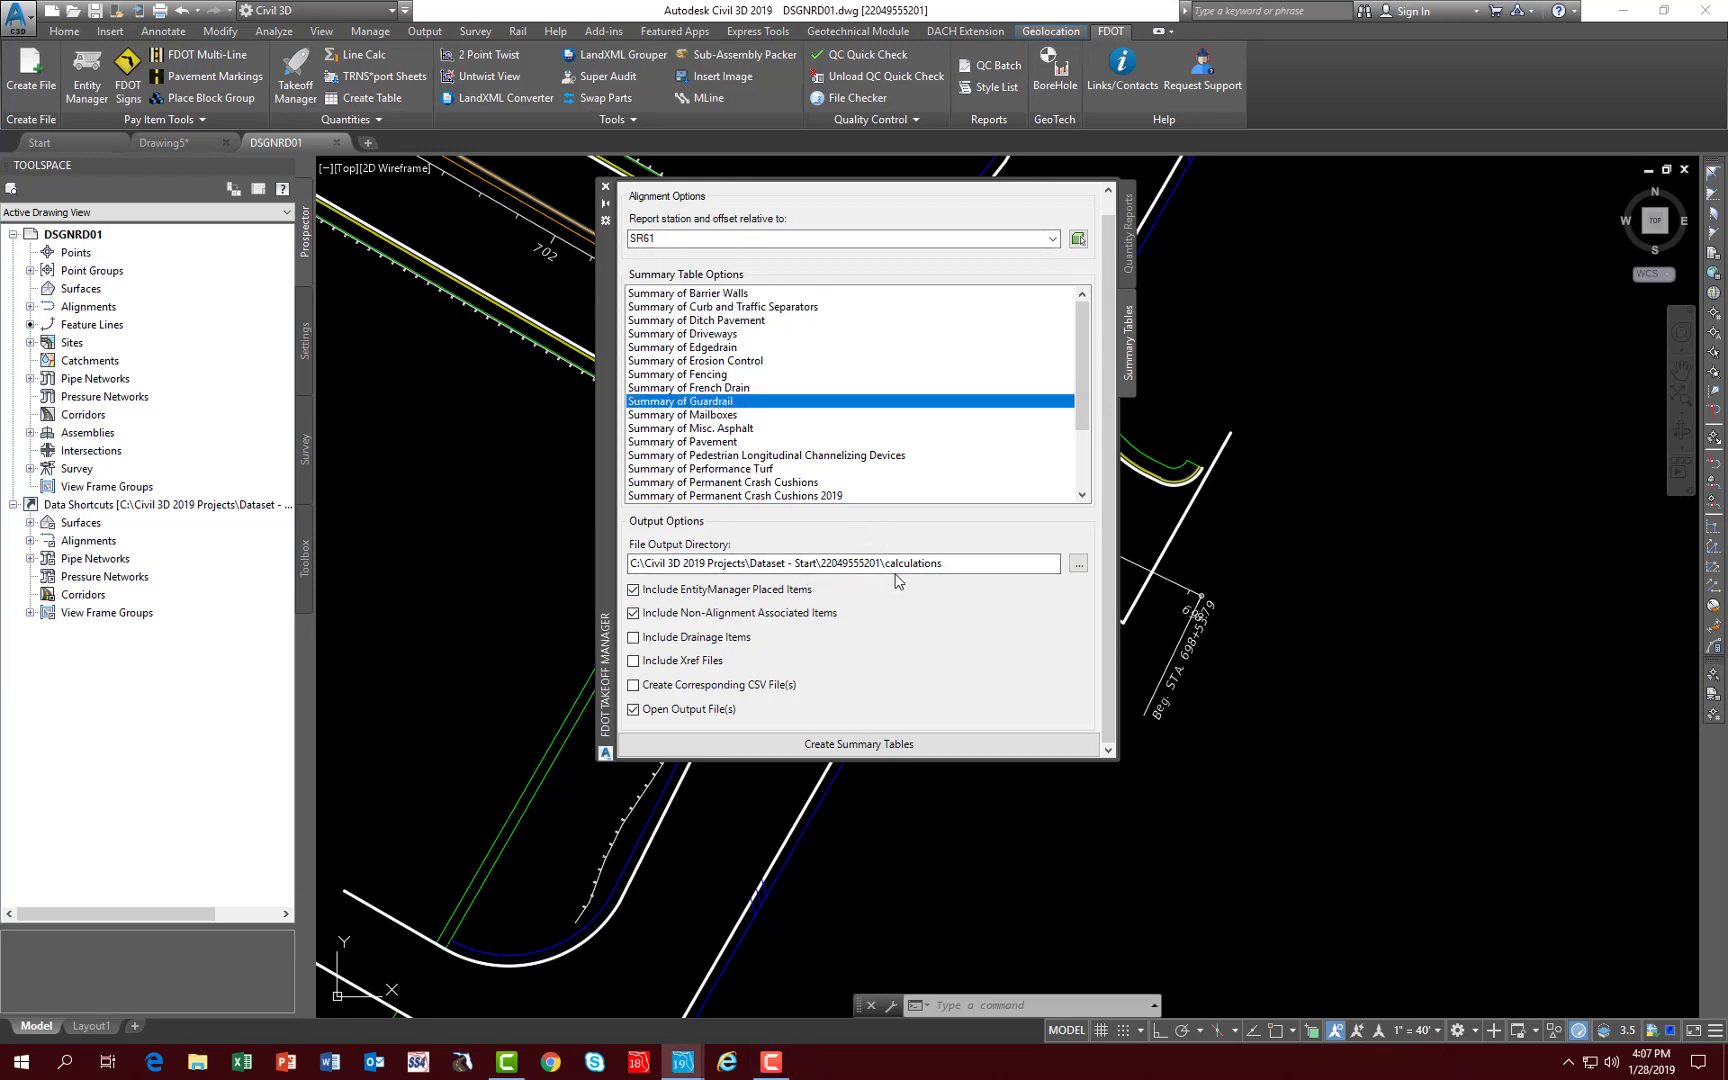
pyautogui.click(818, 746)
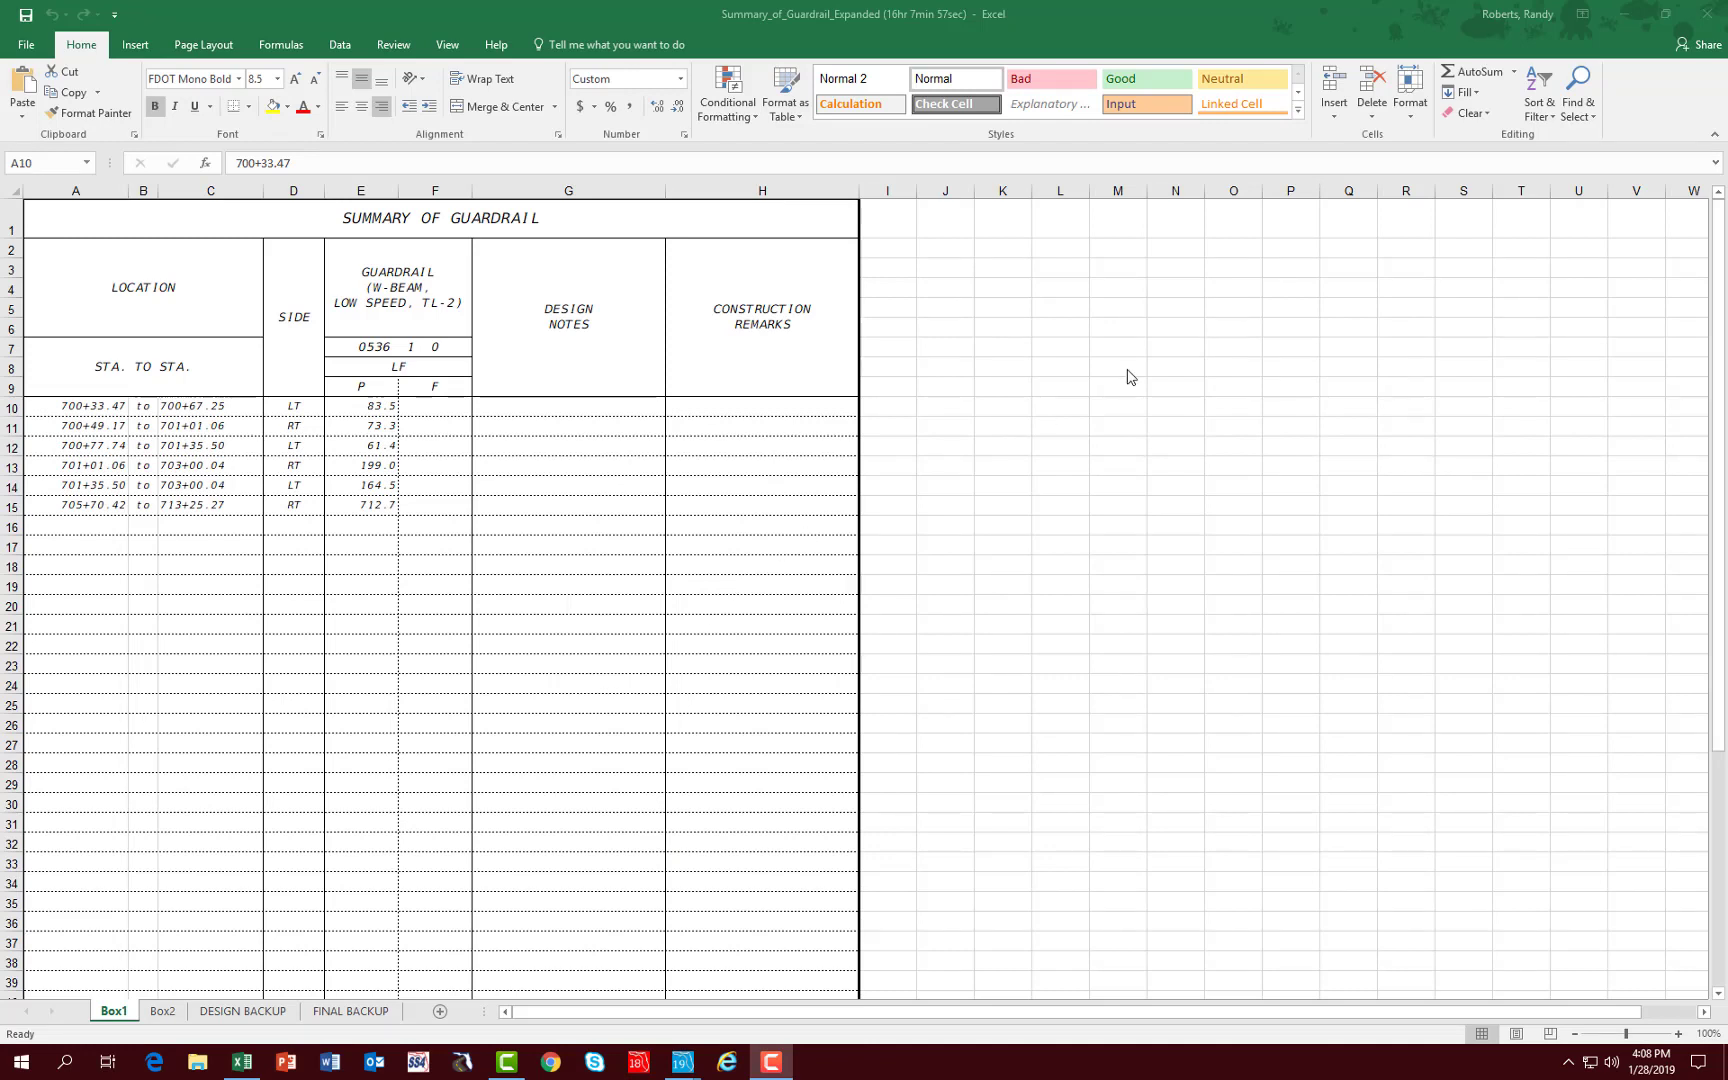
pyautogui.click(1710, 17)
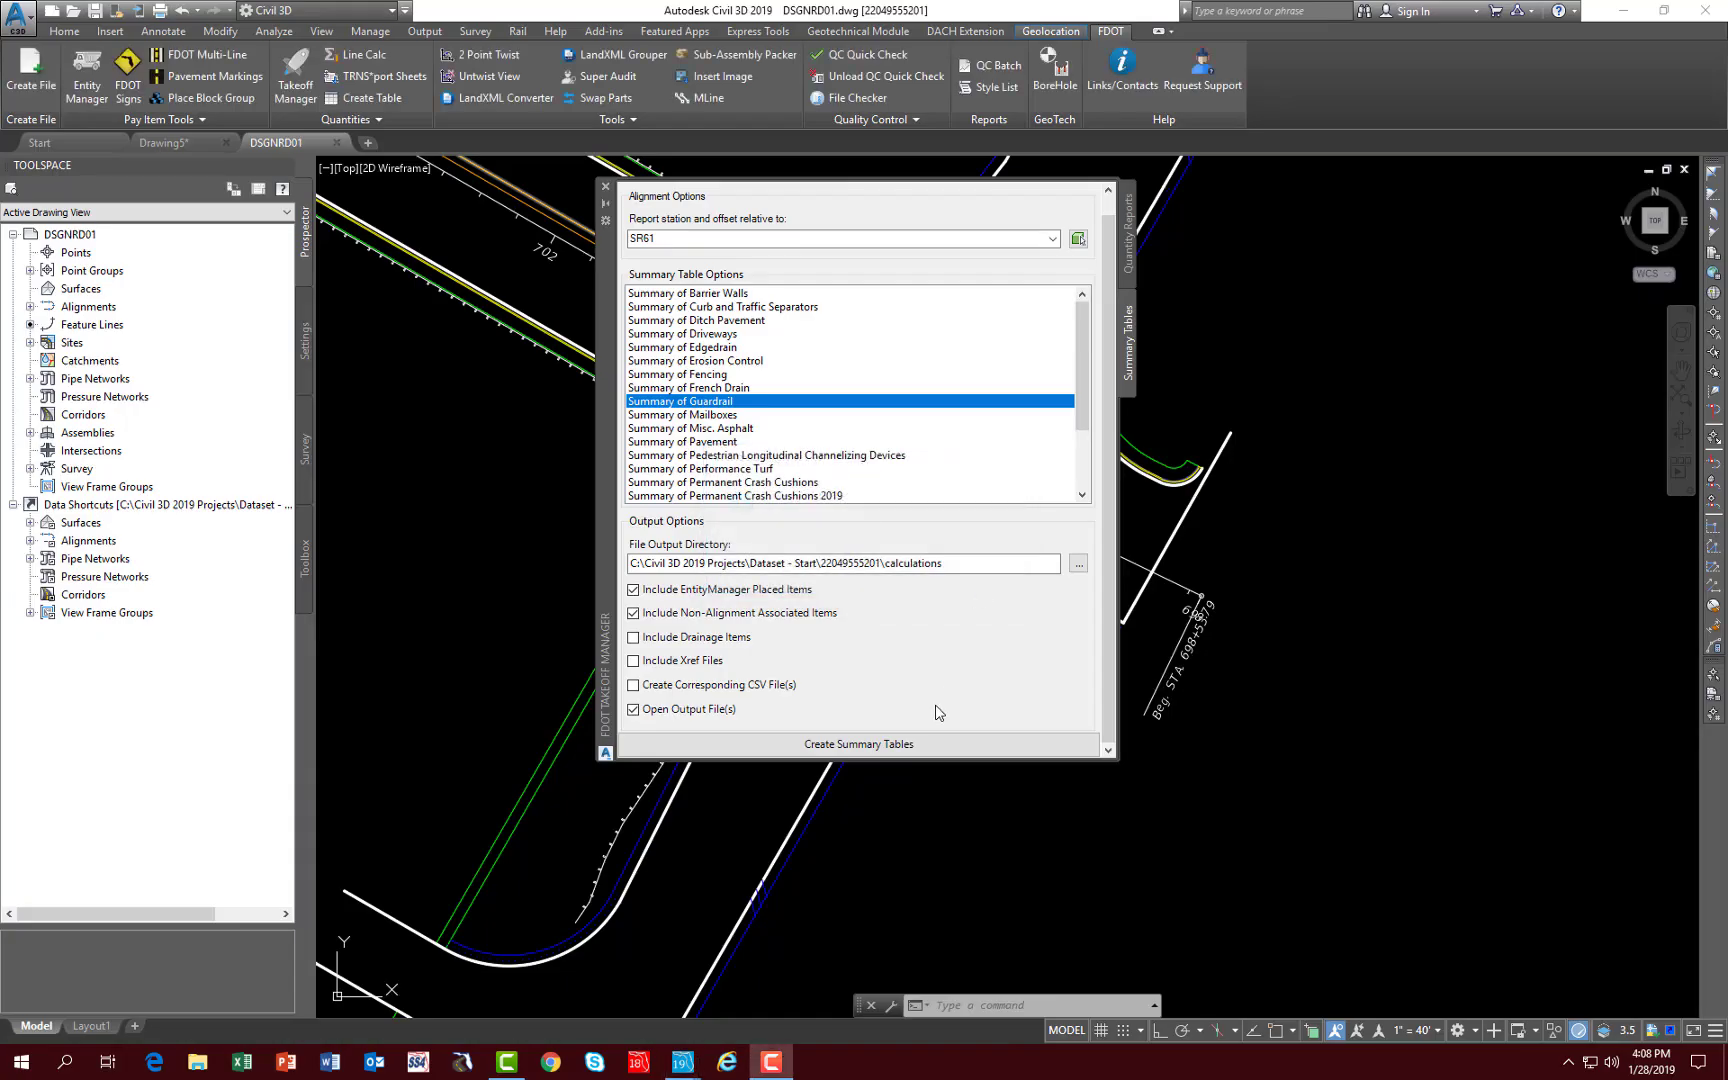
pyautogui.click(94, 11)
pyautogui.click(94, 12)
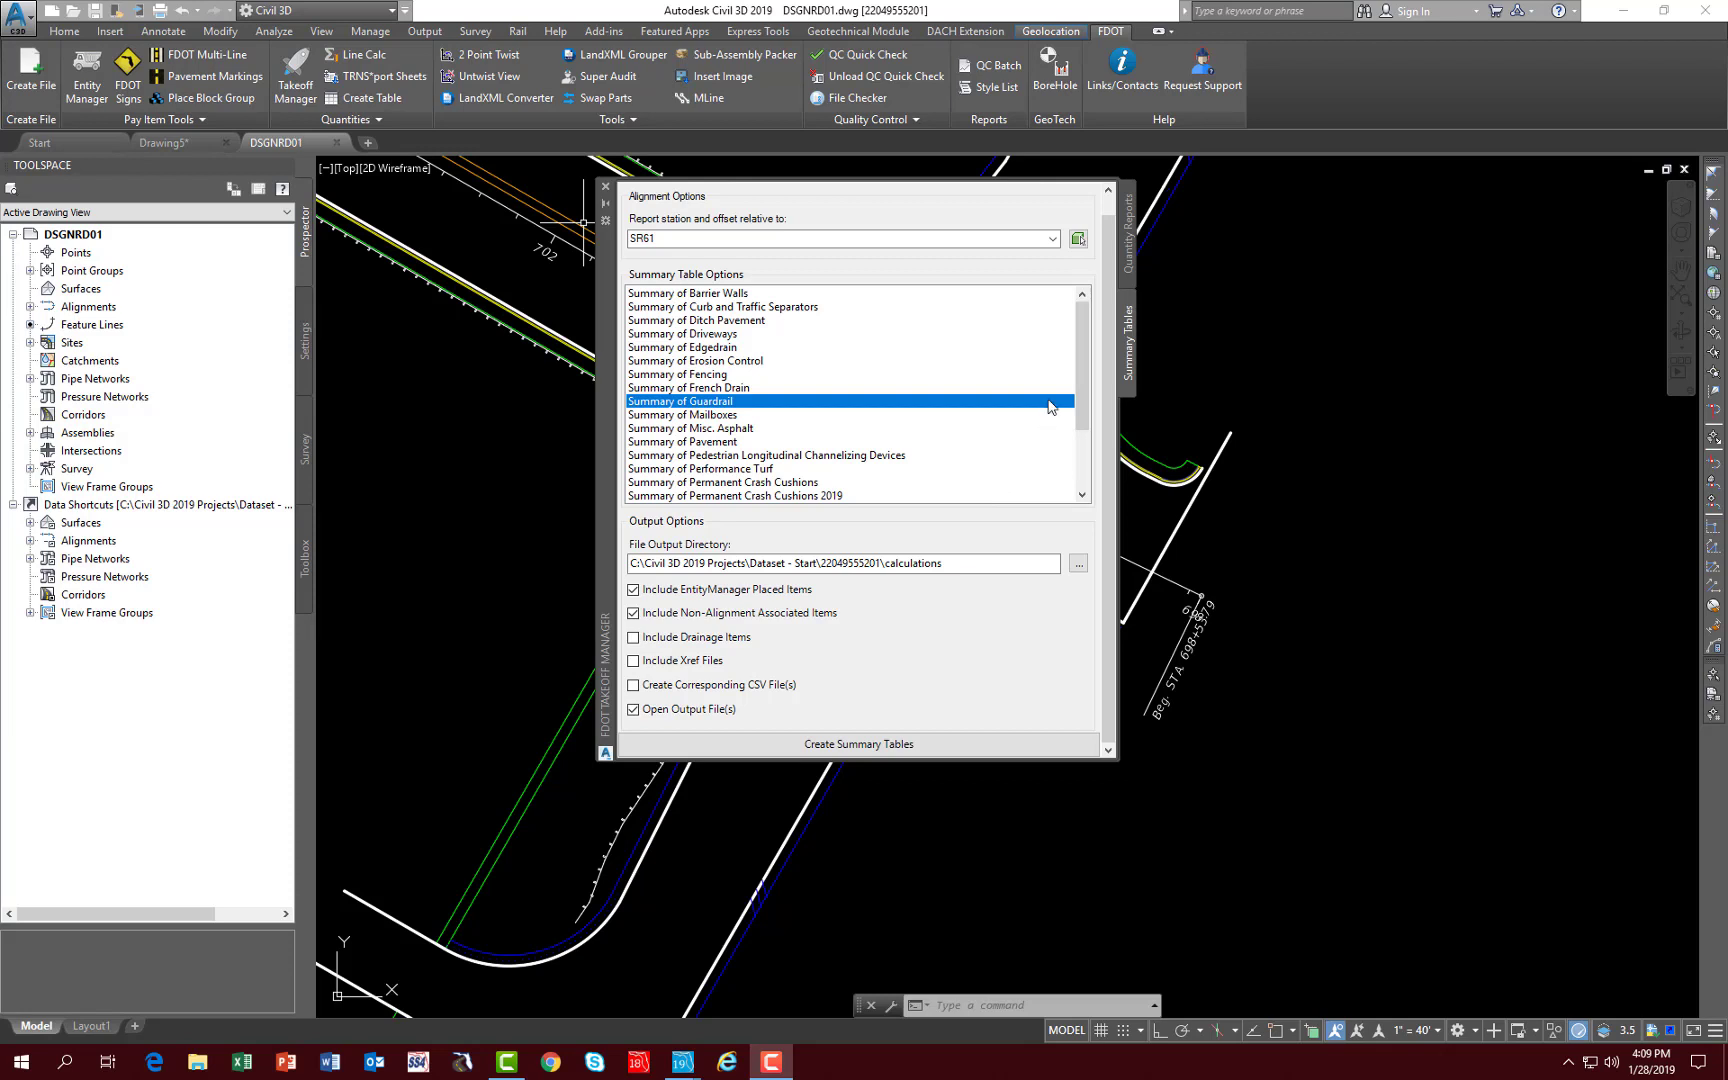
# - Limit the quantity report along SR61 to stations 700+50 through 704+00 with a right offset distance of 20
pyautogui.click(1125, 262)
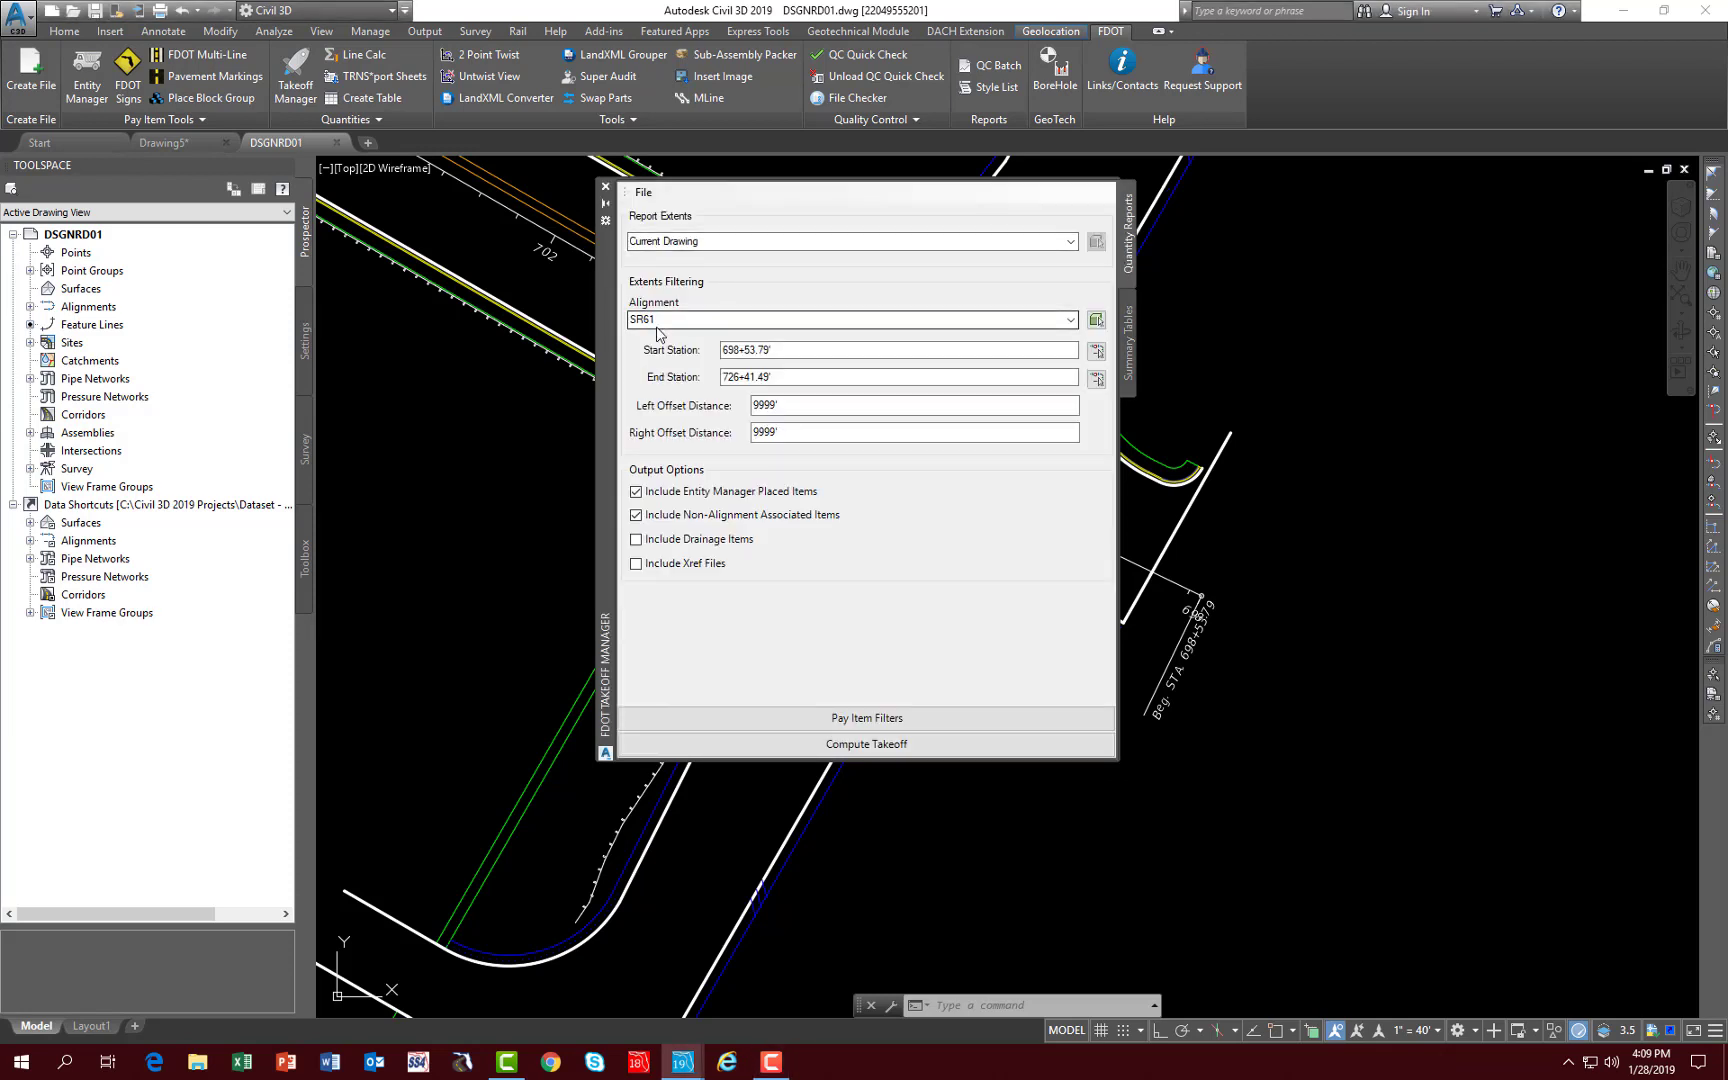
pyautogui.moveTo(608, 292)
pyautogui.mouseDown()
pyautogui.moveTo(794, 367)
pyautogui.moveTo(1099, 381)
pyautogui.mouseUp()
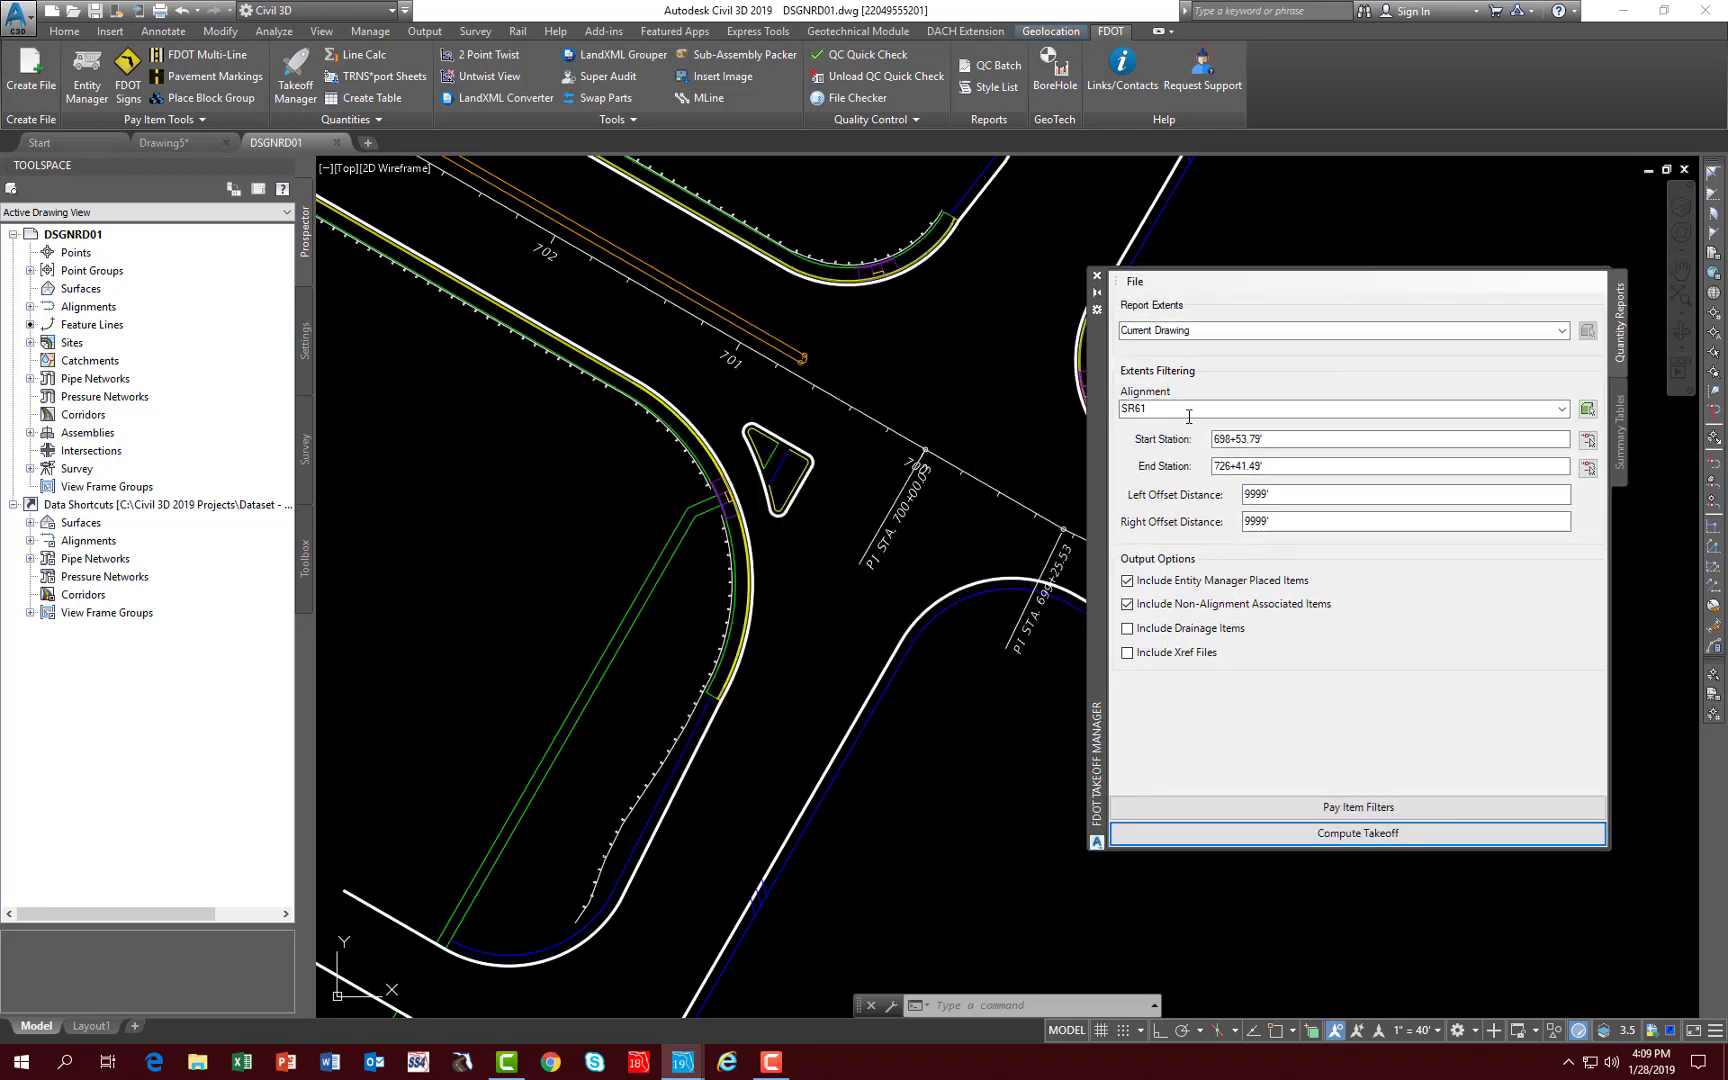
pyautogui.moveTo(1277, 441); pyautogui.dragTo(1160, 448)
pyautogui.write('700+50')
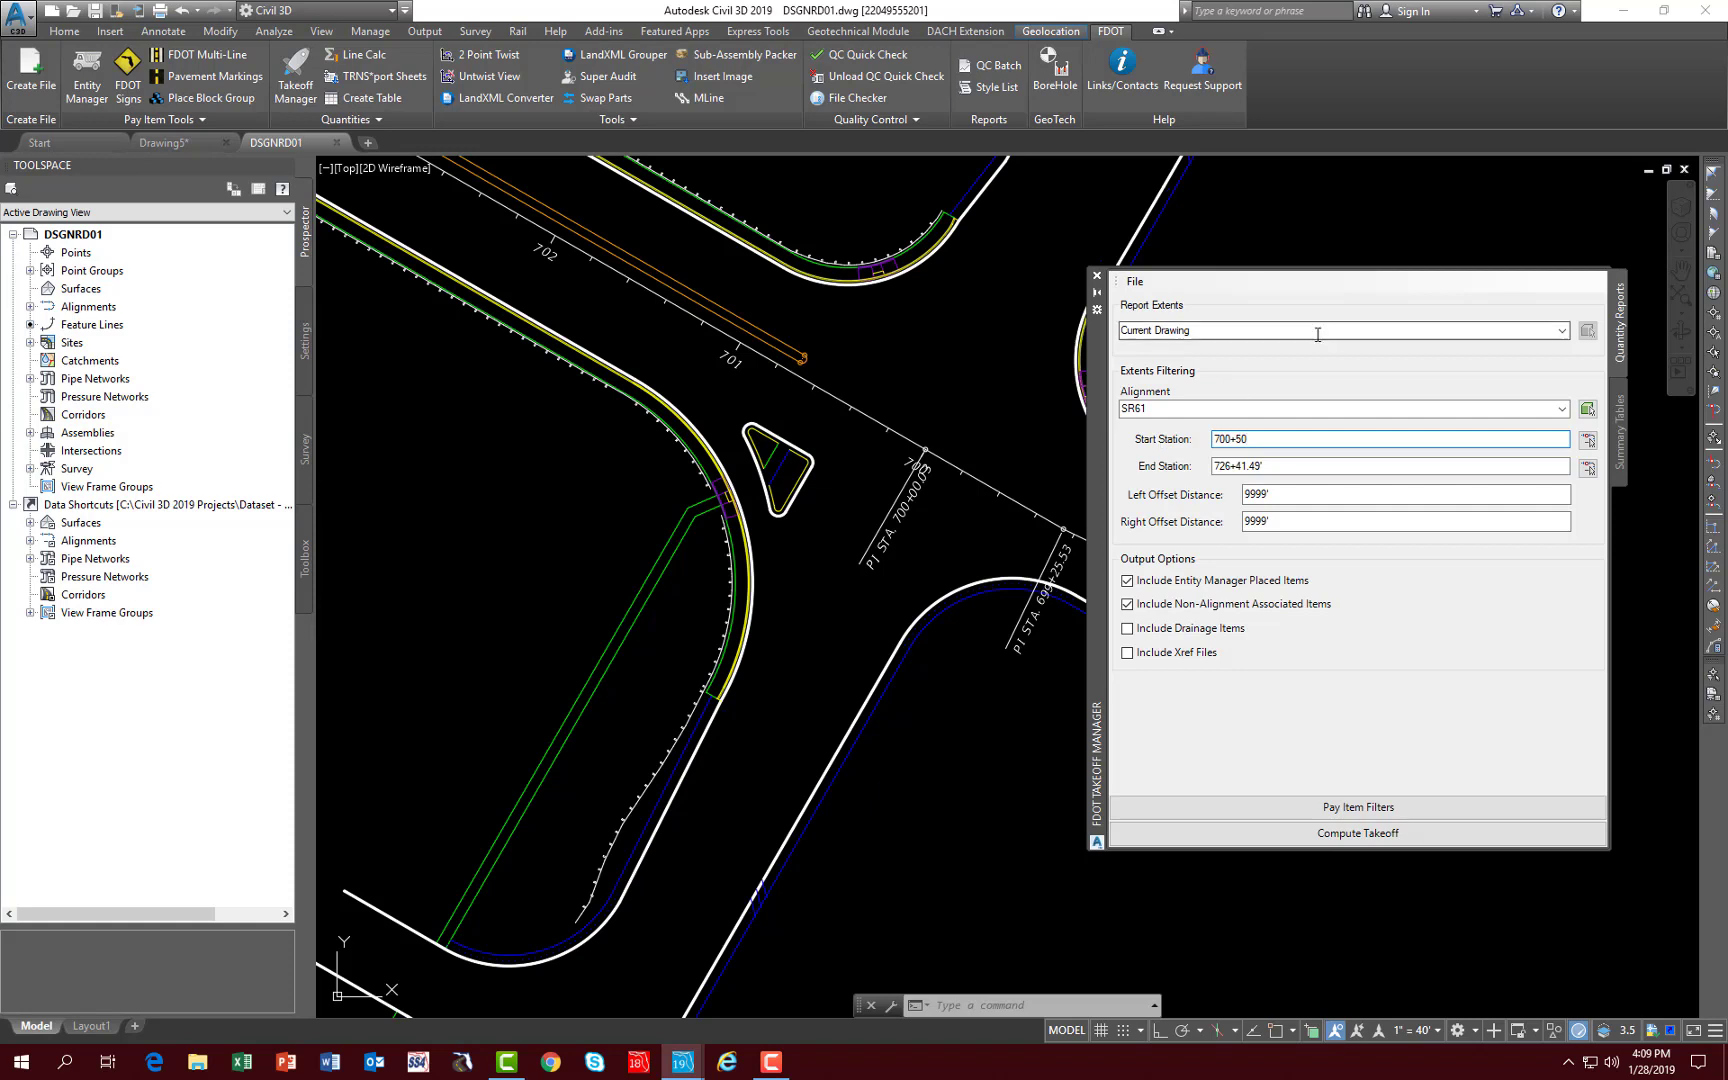
pyautogui.moveTo(1300, 466); pyautogui.dragTo(1189, 471)
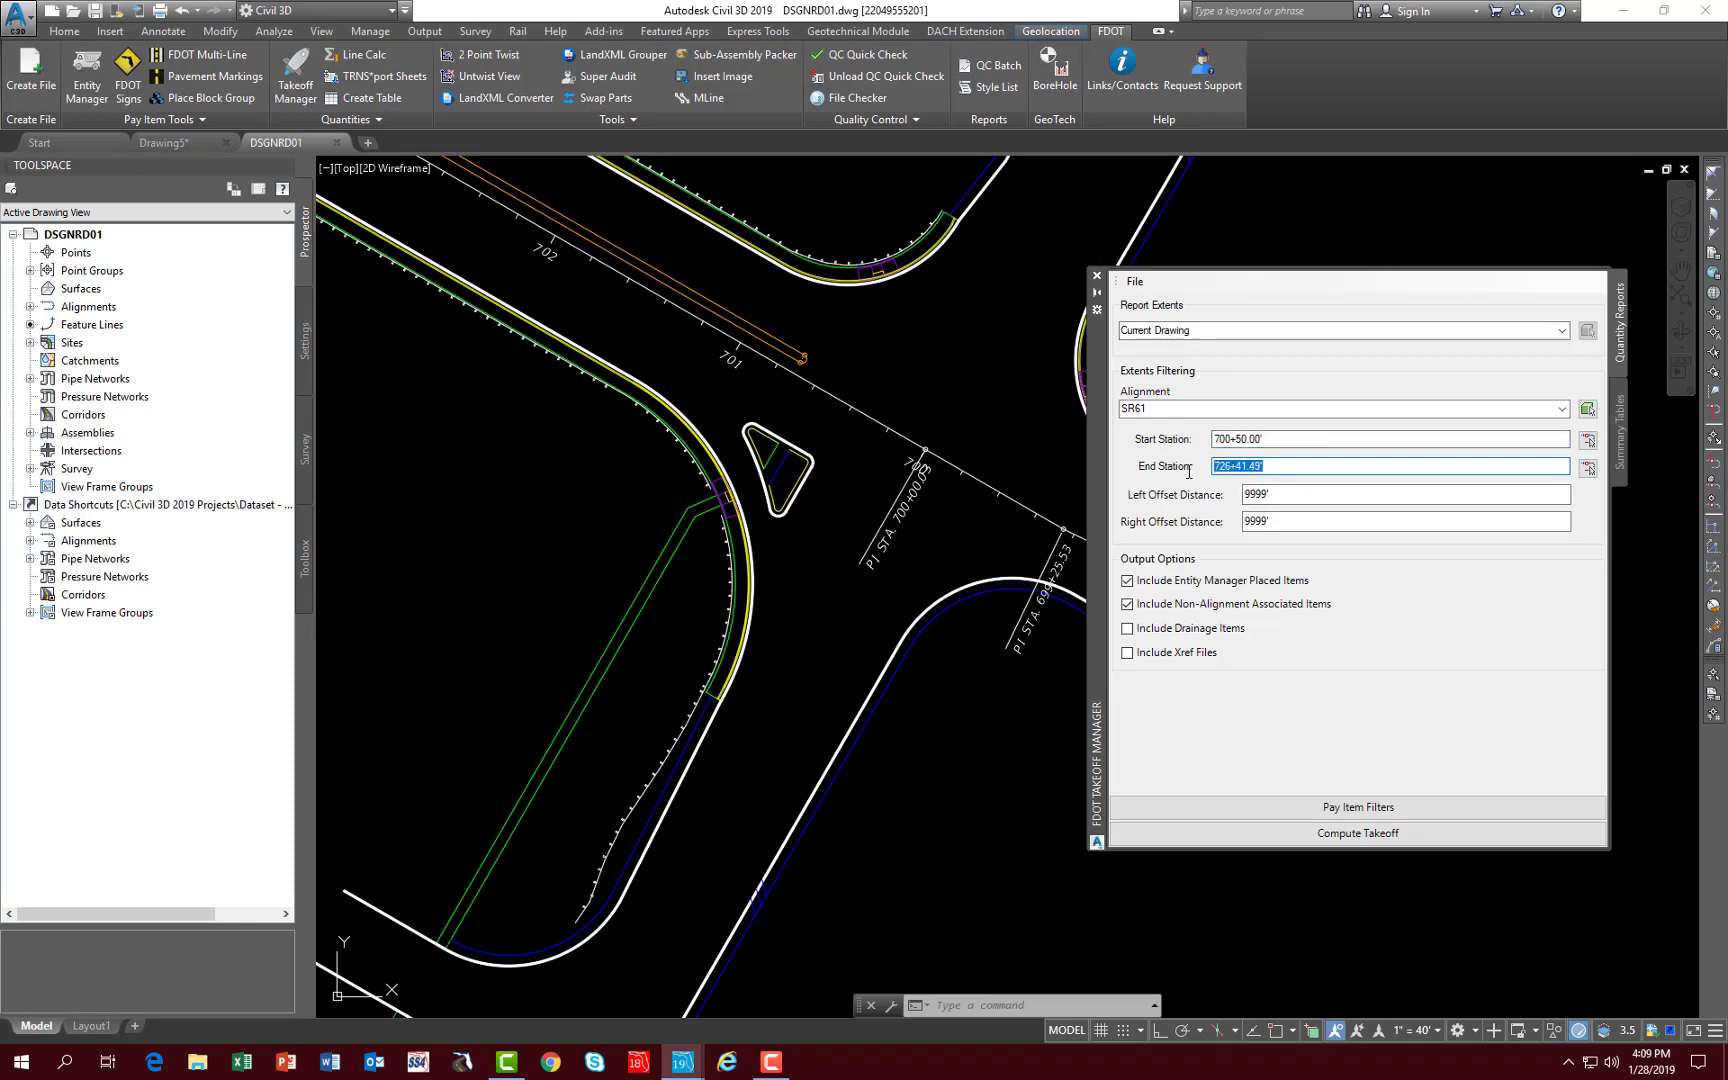
pyautogui.write('704+00')
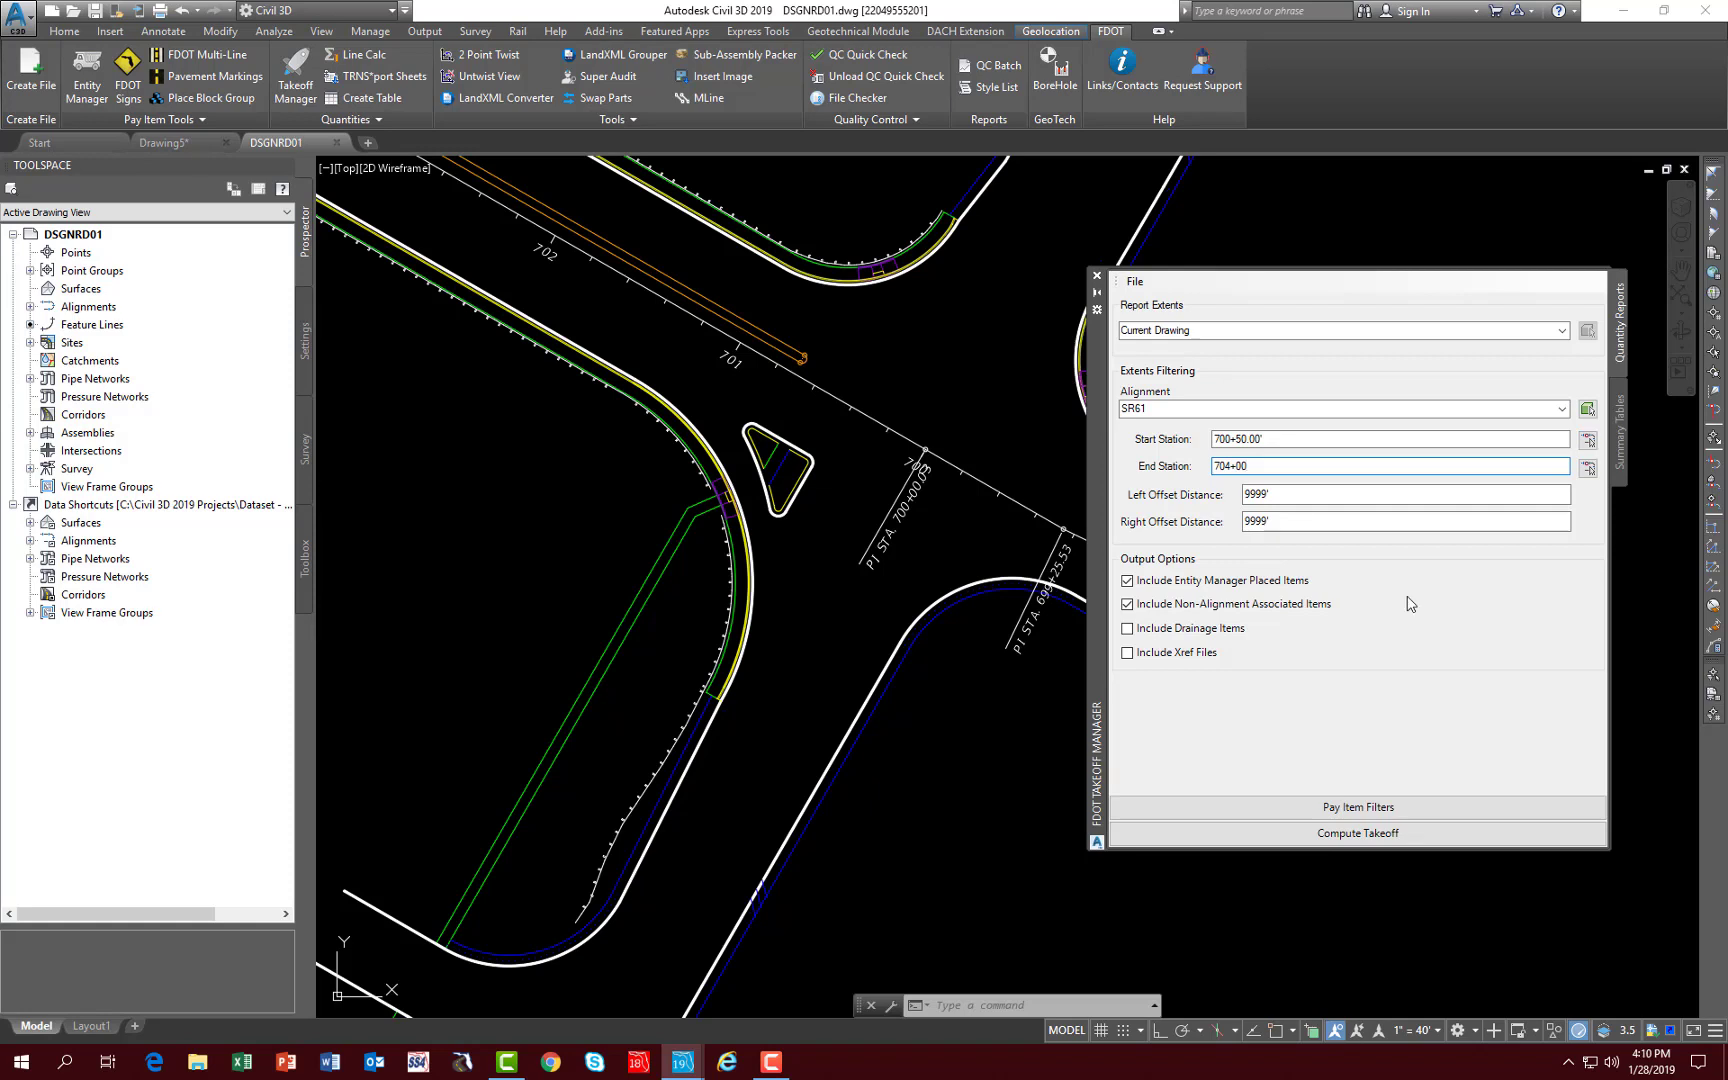
pyautogui.click(1290, 521)
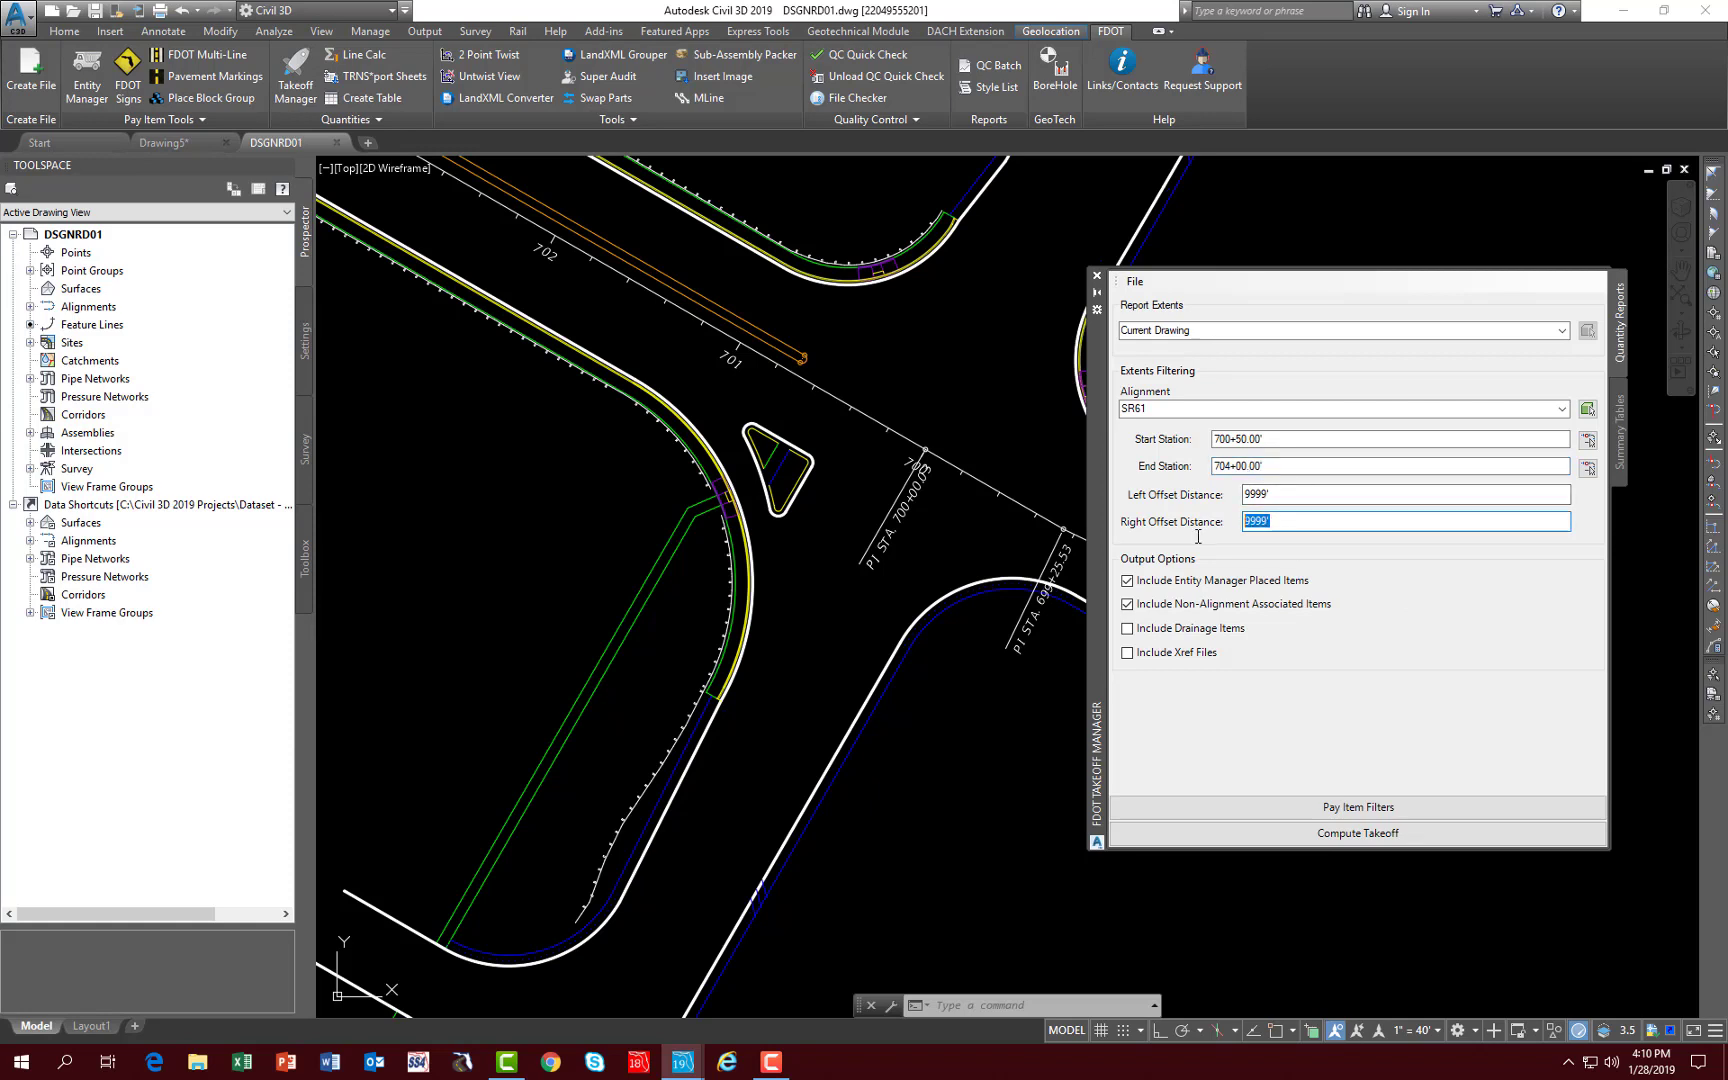
pyautogui.write('20')
# - Compute the takeoff for the limited station range, review the Linear Takeoff Report and close the report viewer
pyautogui.click(1288, 834)
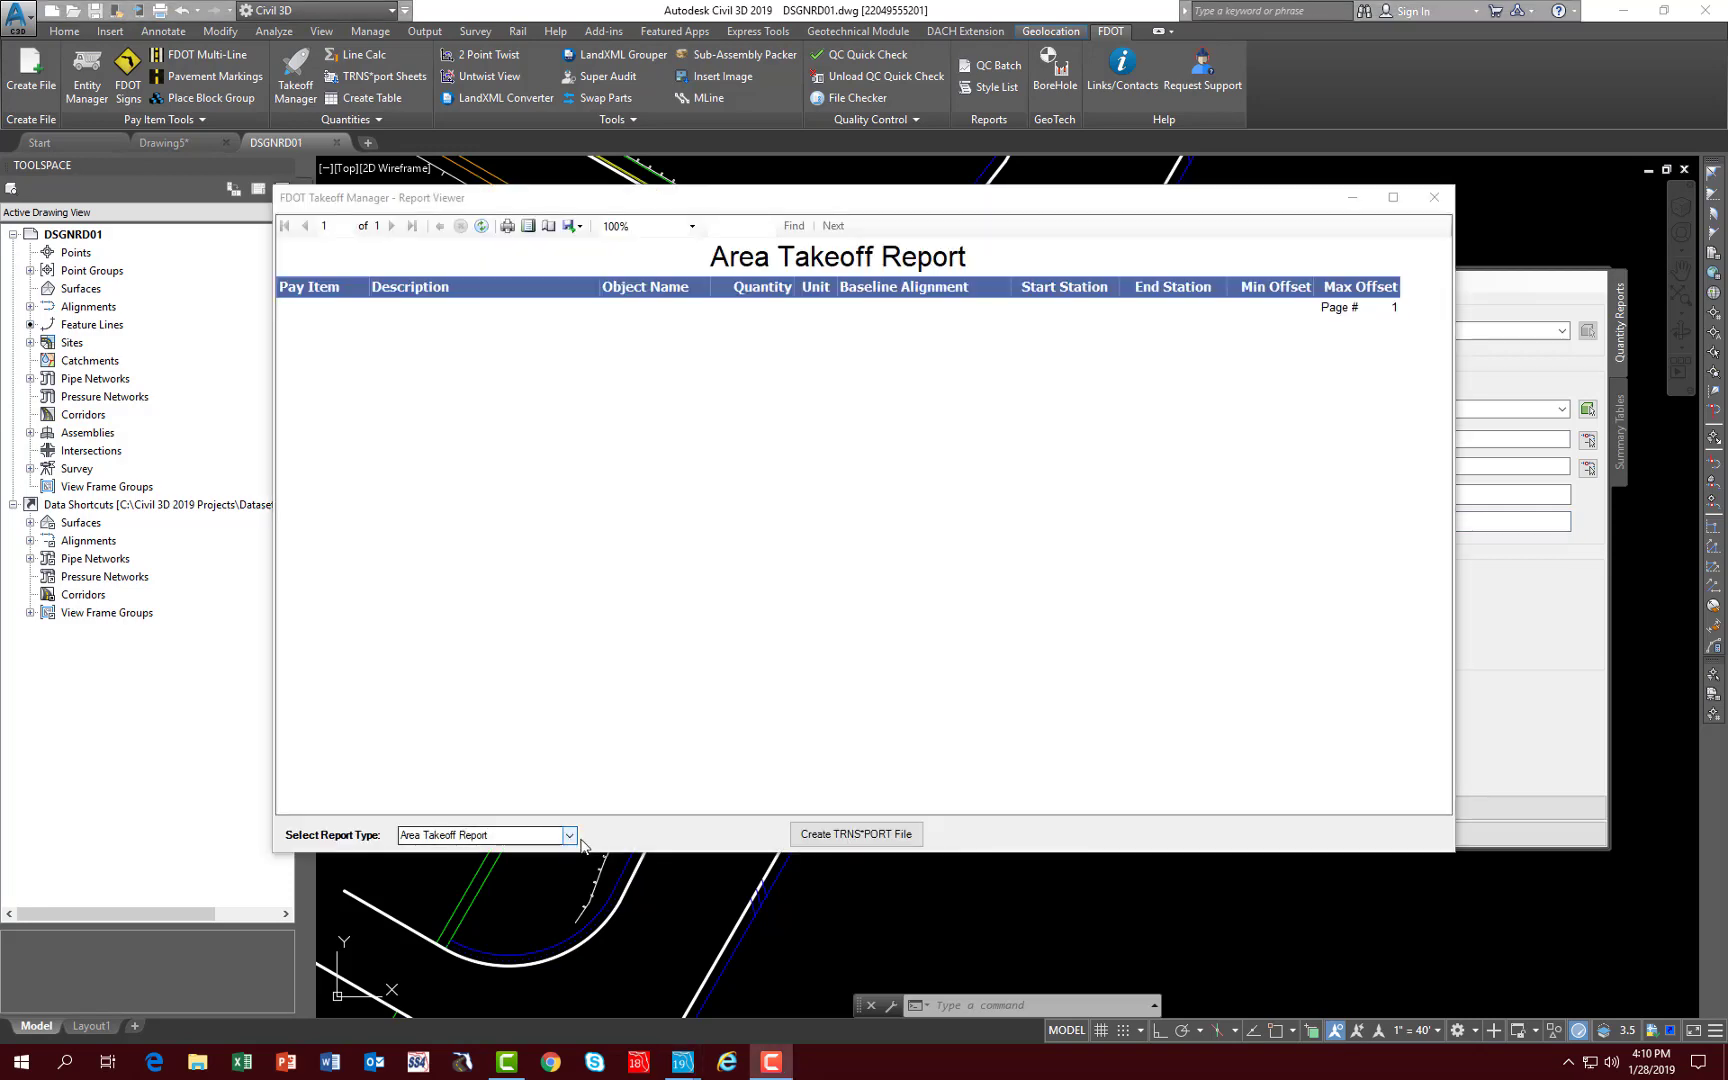
pyautogui.click(570, 837)
pyautogui.click(450, 852)
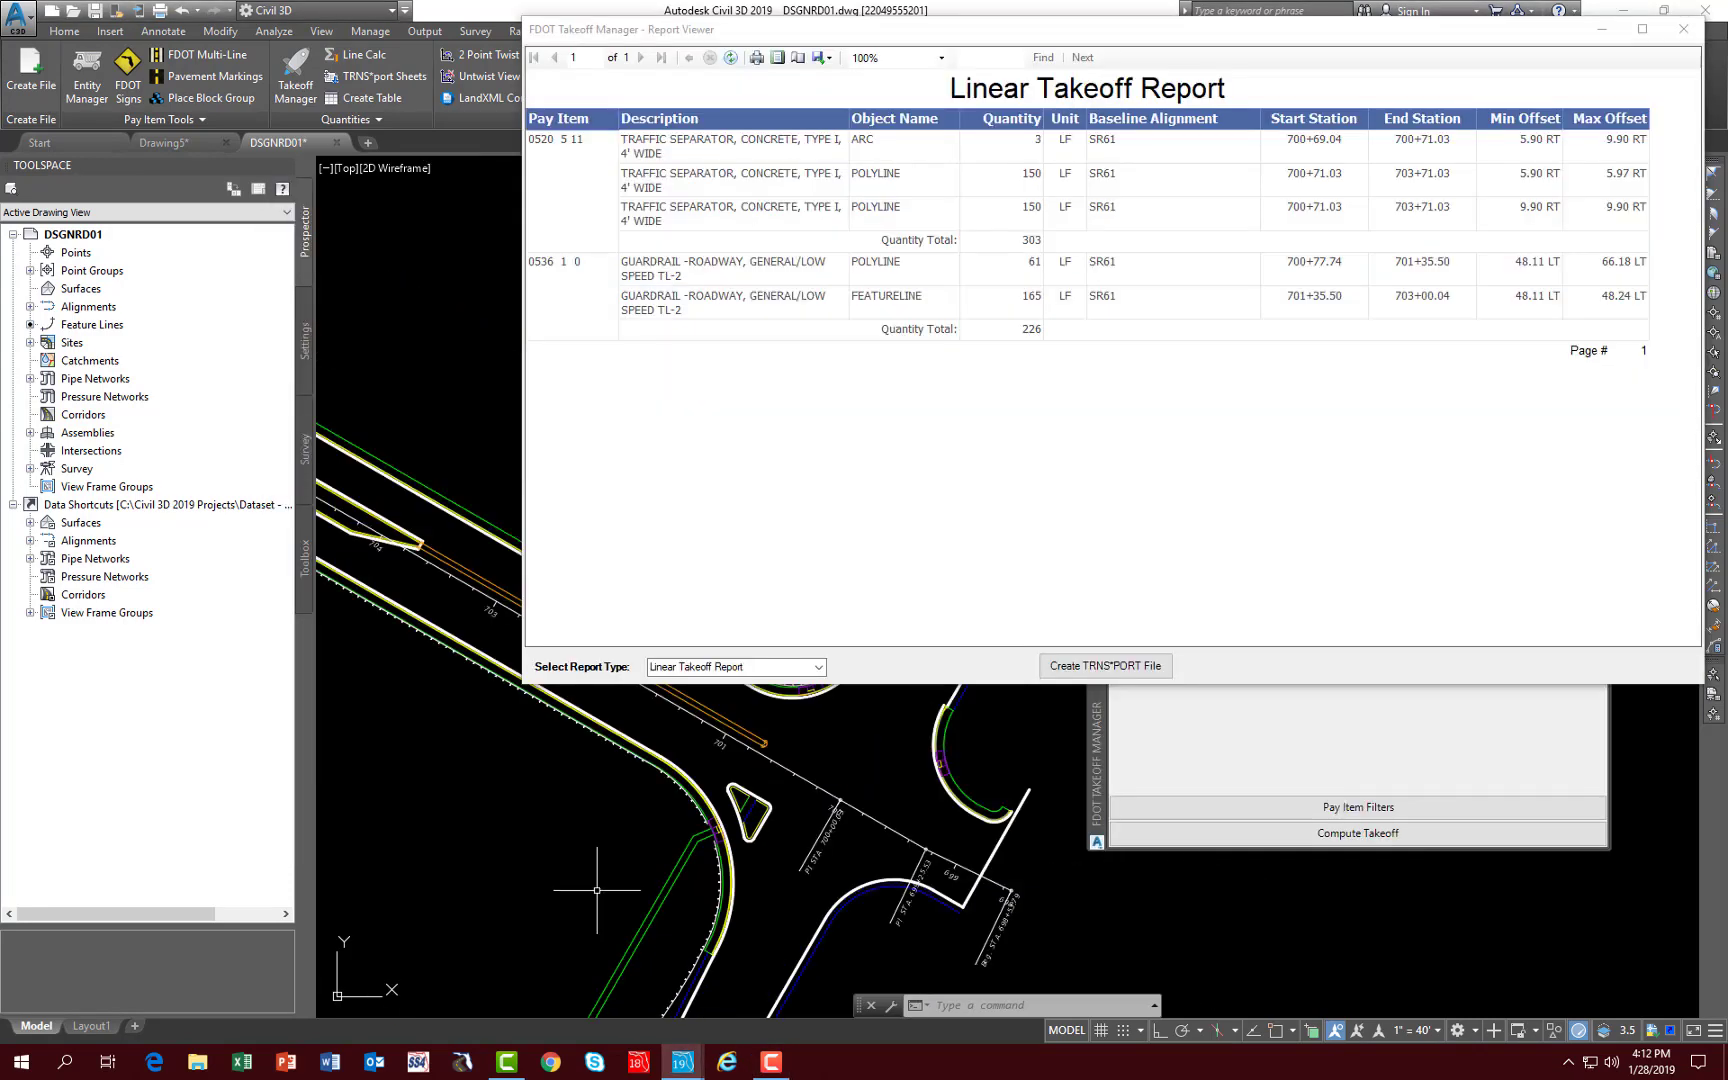
pyautogui.scroll(-2, 542, 803)
pyautogui.moveTo(554, 817)
pyautogui.mouseDown(button='middle')
pyautogui.moveTo(609, 870)
pyautogui.moveTo(553, 838)
pyautogui.moveTo(564, 856)
pyautogui.mouseUp(button='middle')
pyautogui.scroll(2, 602, 863)
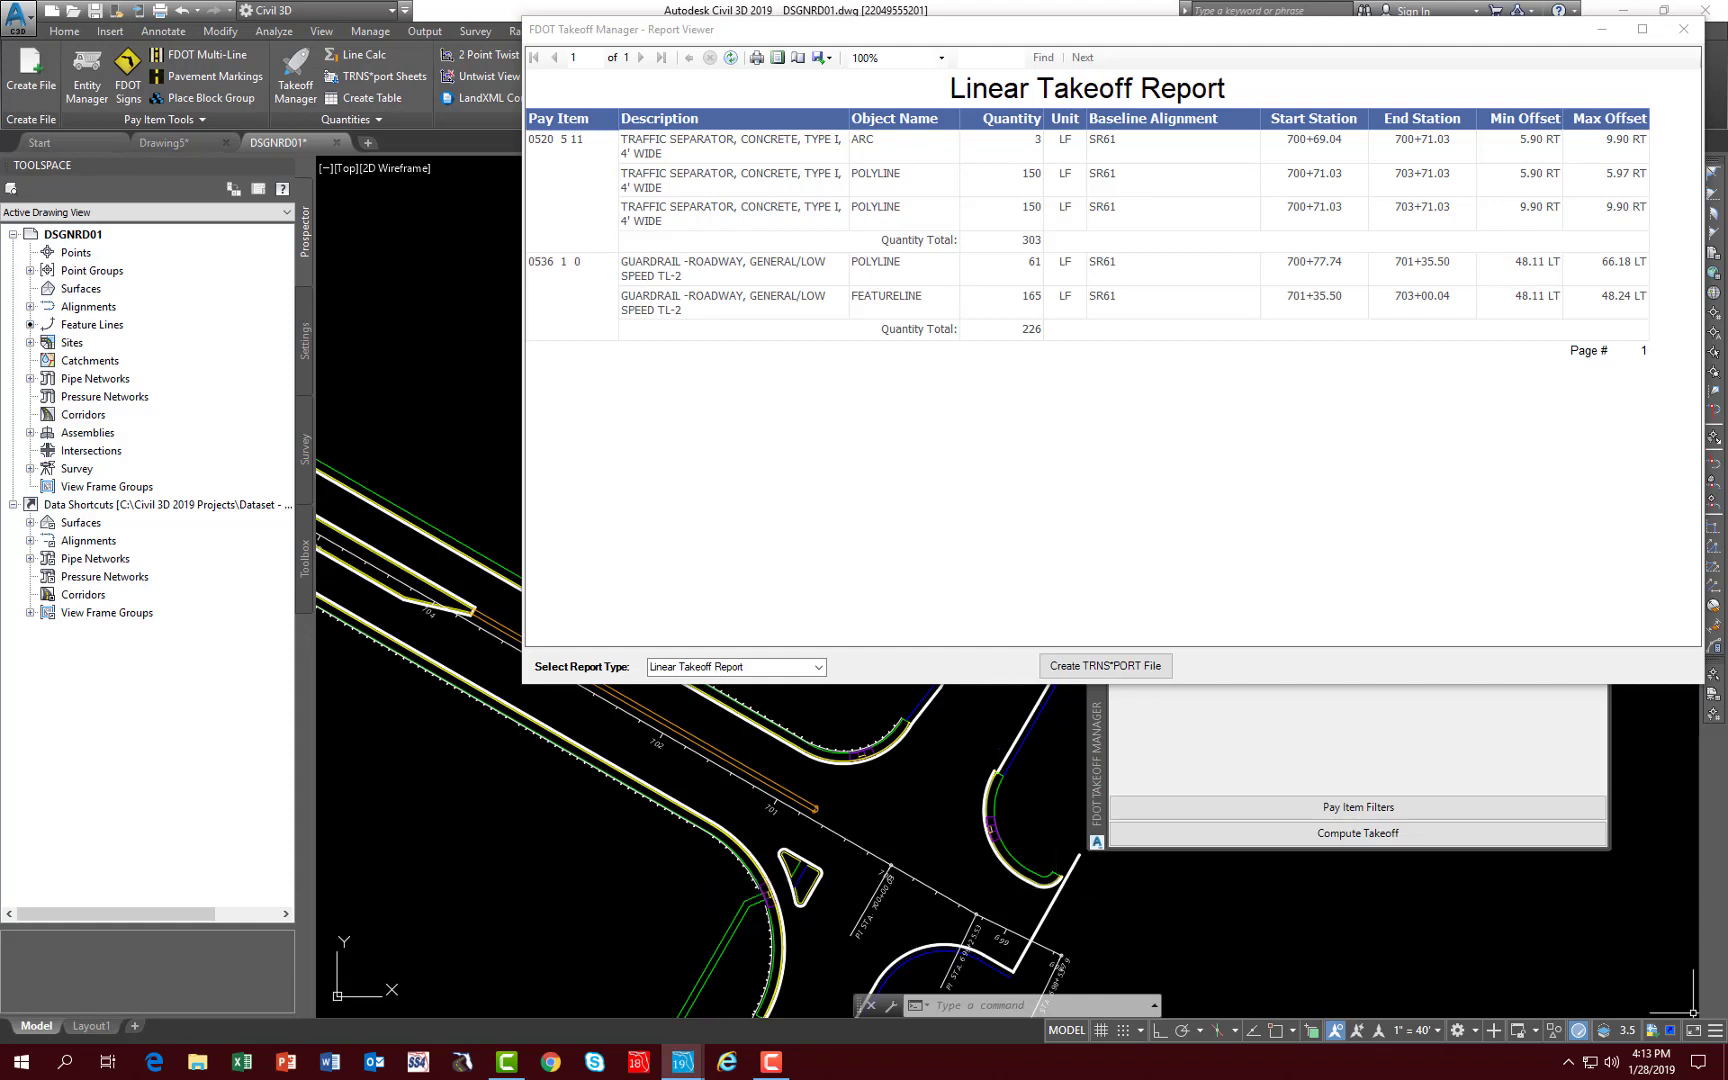
pyautogui.click(1685, 31)
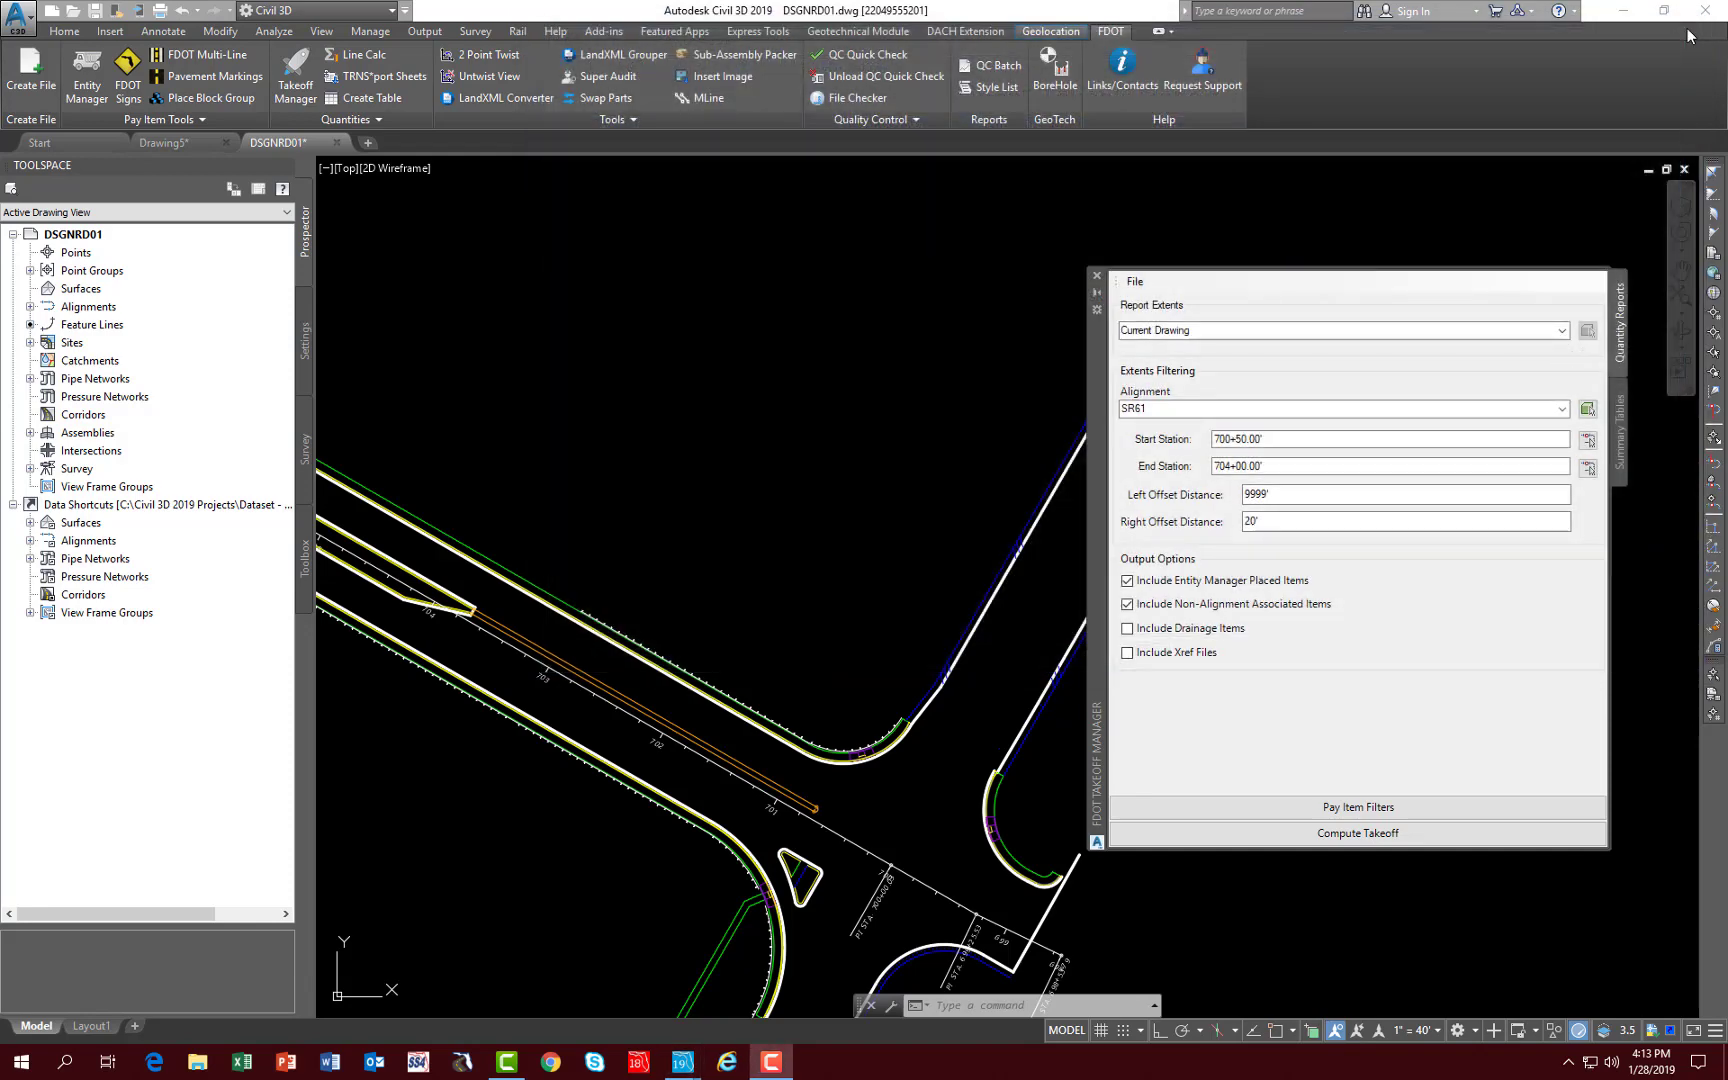
# - Close Takeoff Manager and close the DSGNRD01 drawing, saving its changes
pyautogui.click(1097, 278)
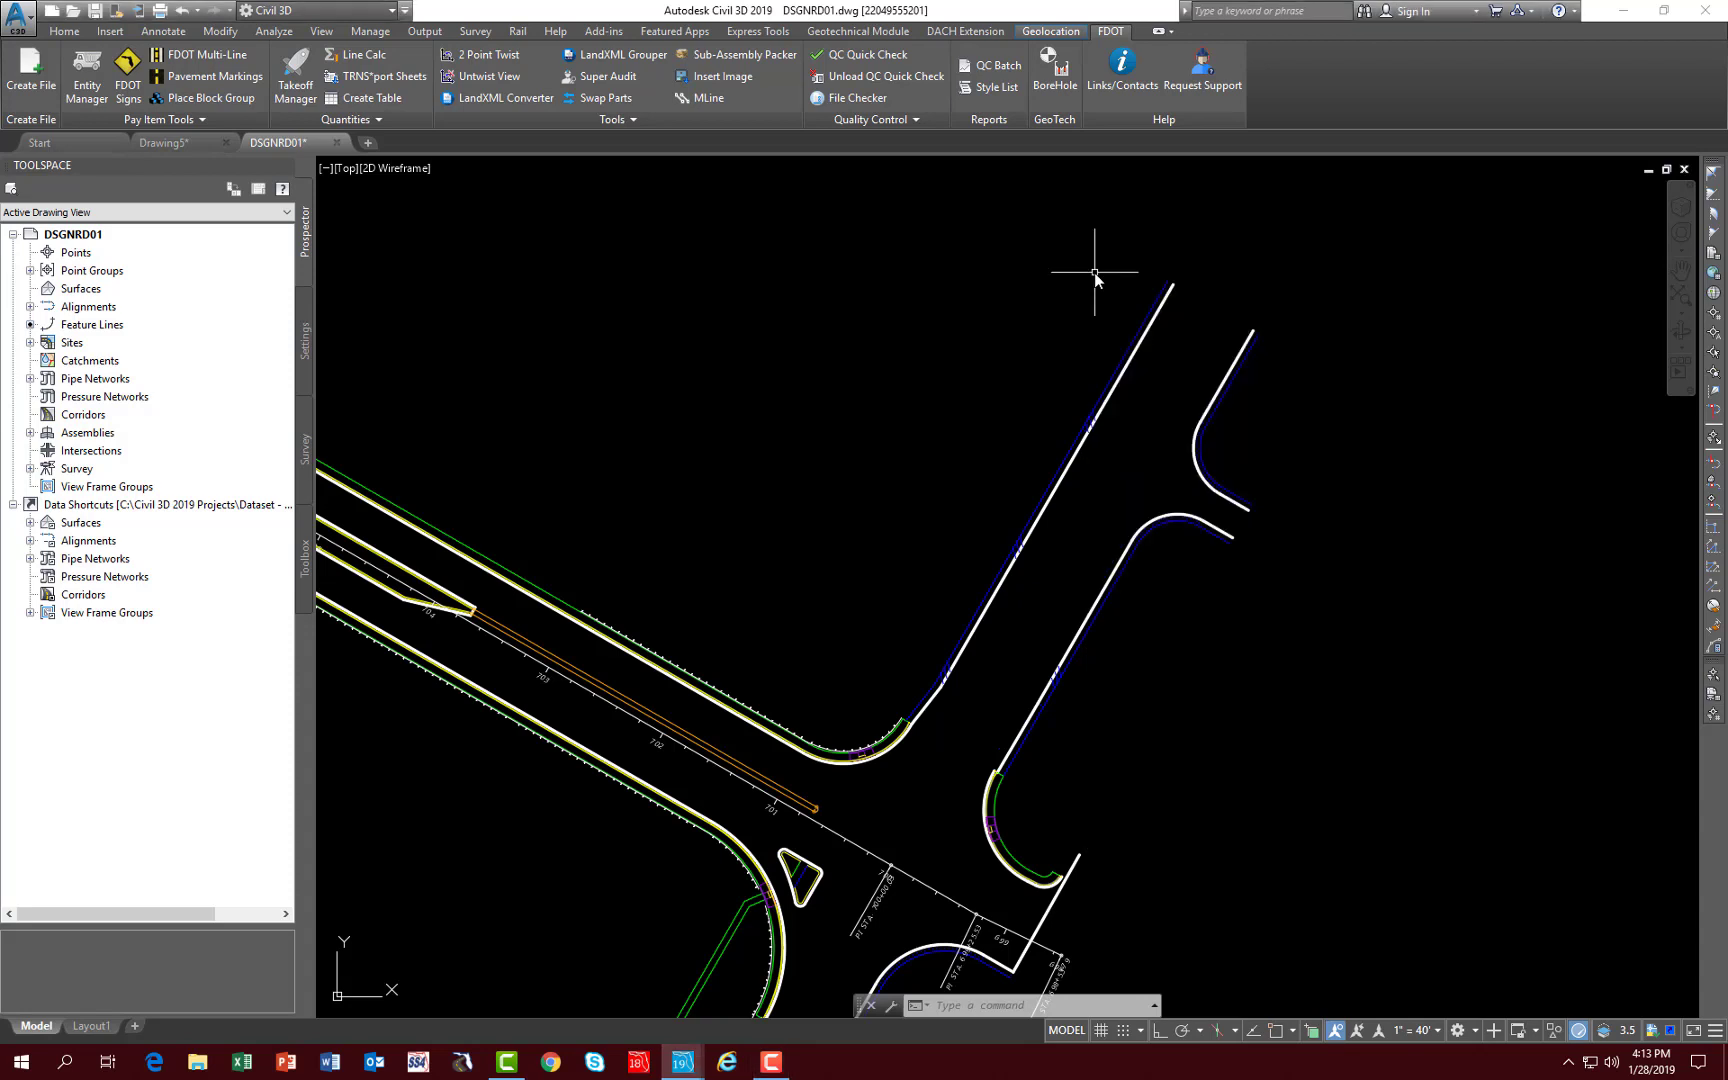
pyautogui.click(336, 143)
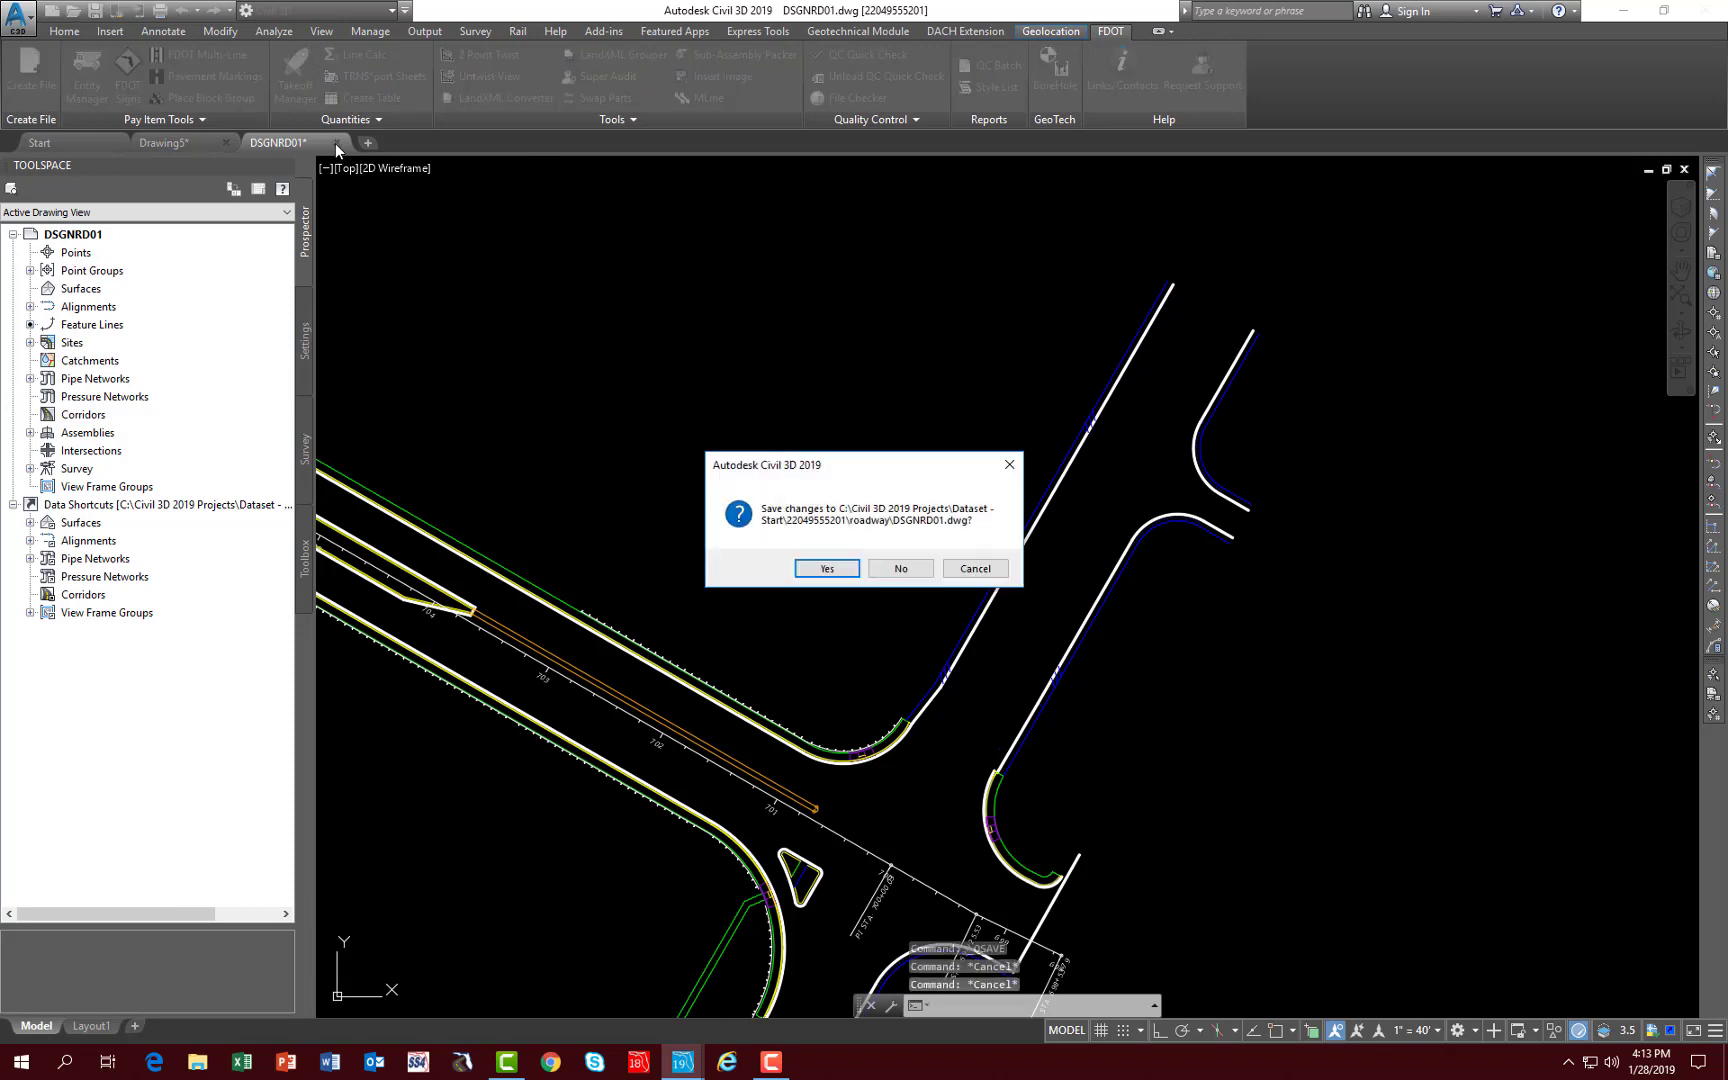
pyautogui.click(827, 569)
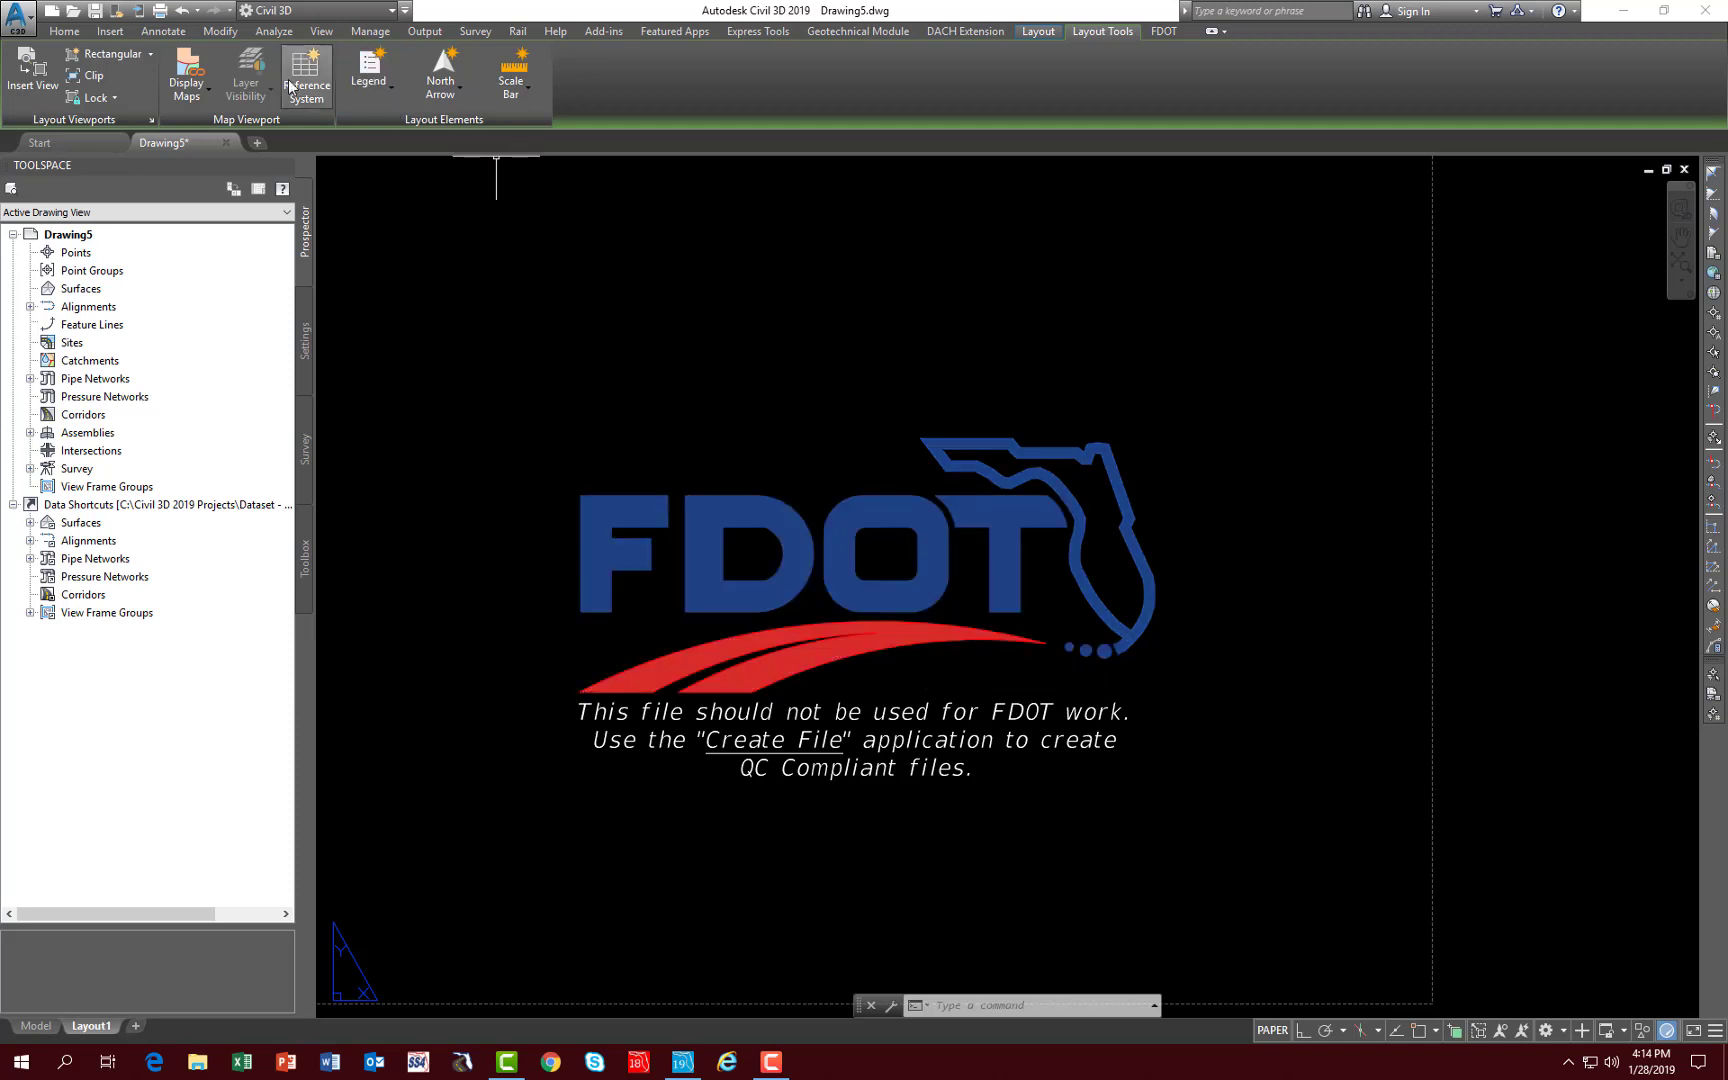
# - Open the QTDSRD01 drawing from the roadway folder and switch it to model space
pyautogui.click(73, 12)
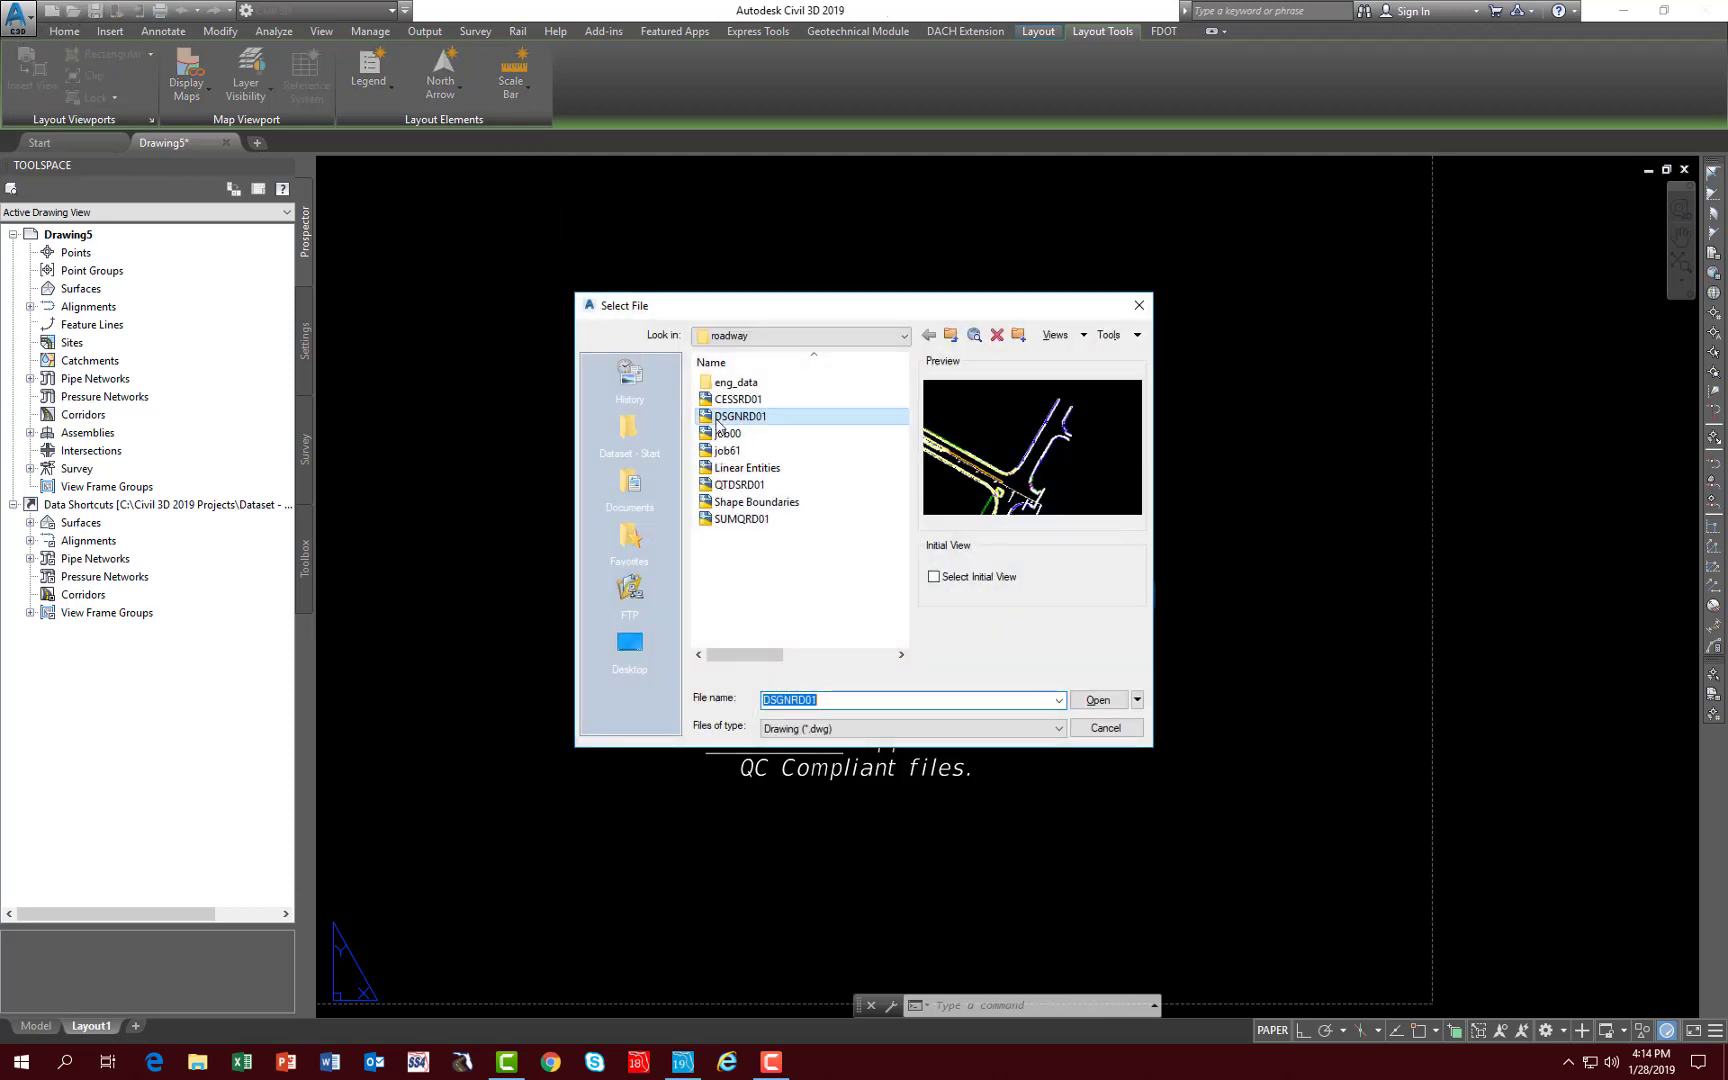
pyautogui.click(740, 484)
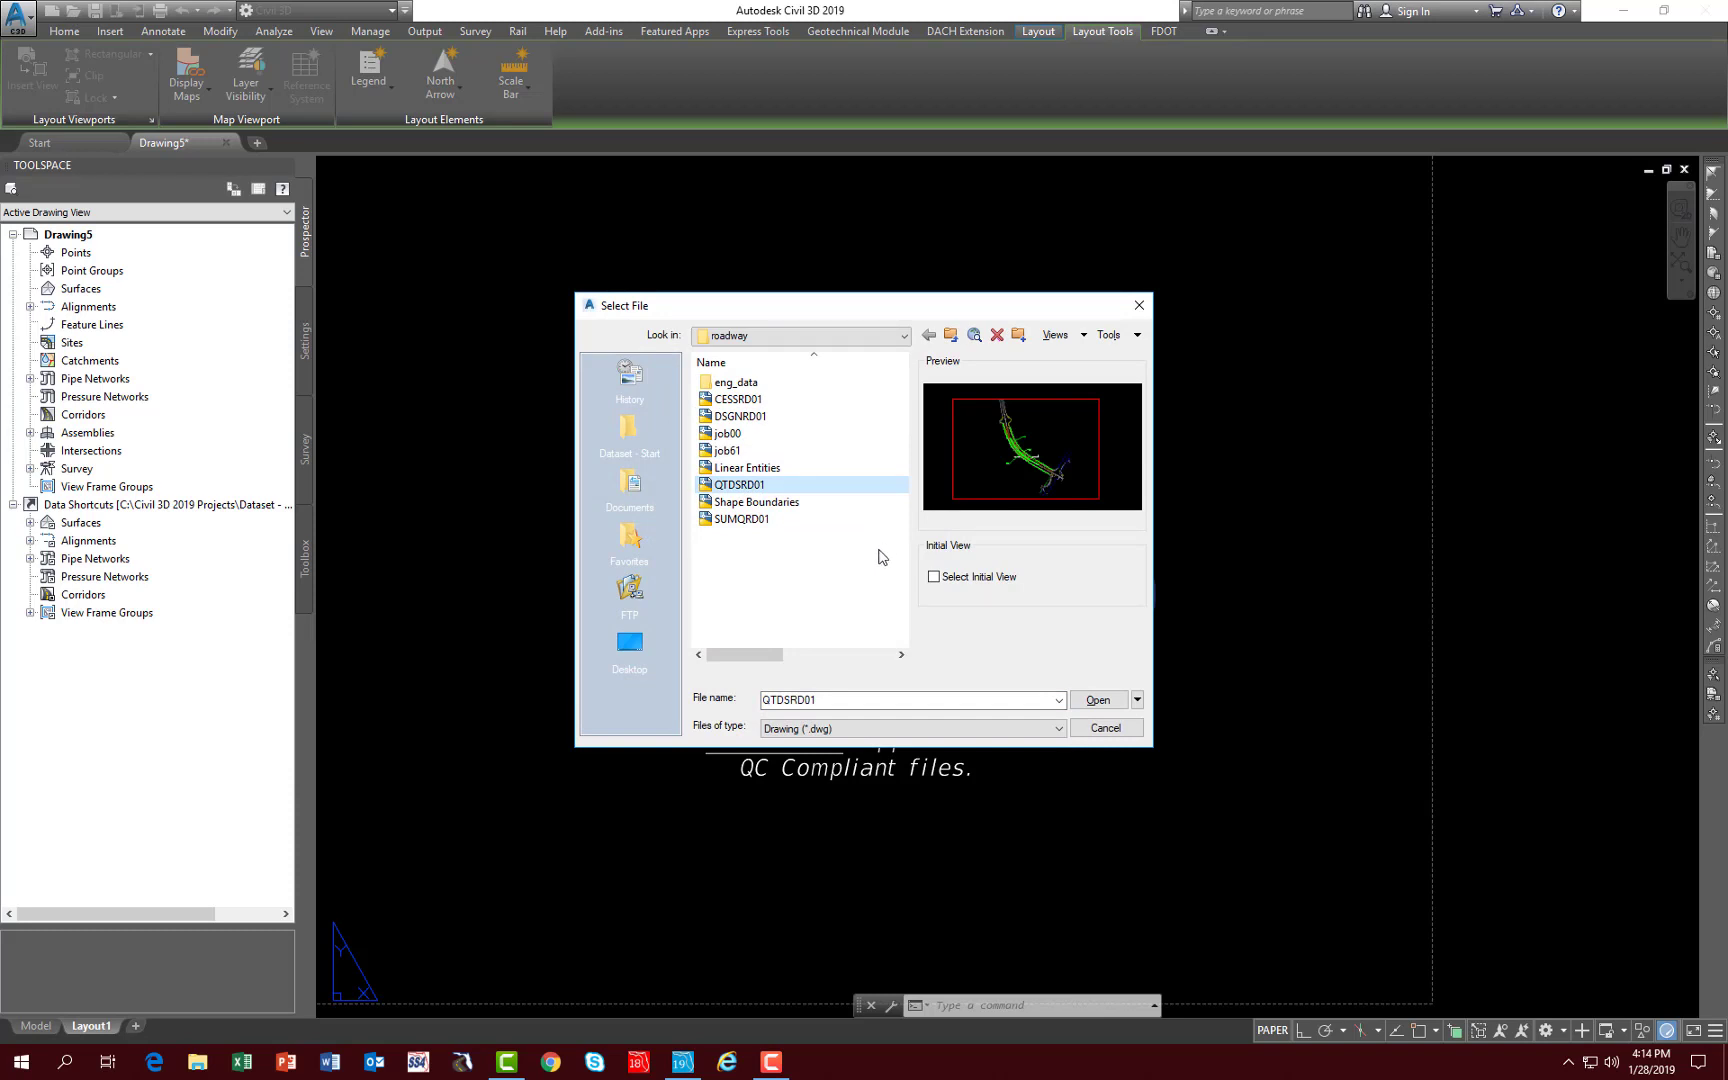
pyautogui.click(1095, 699)
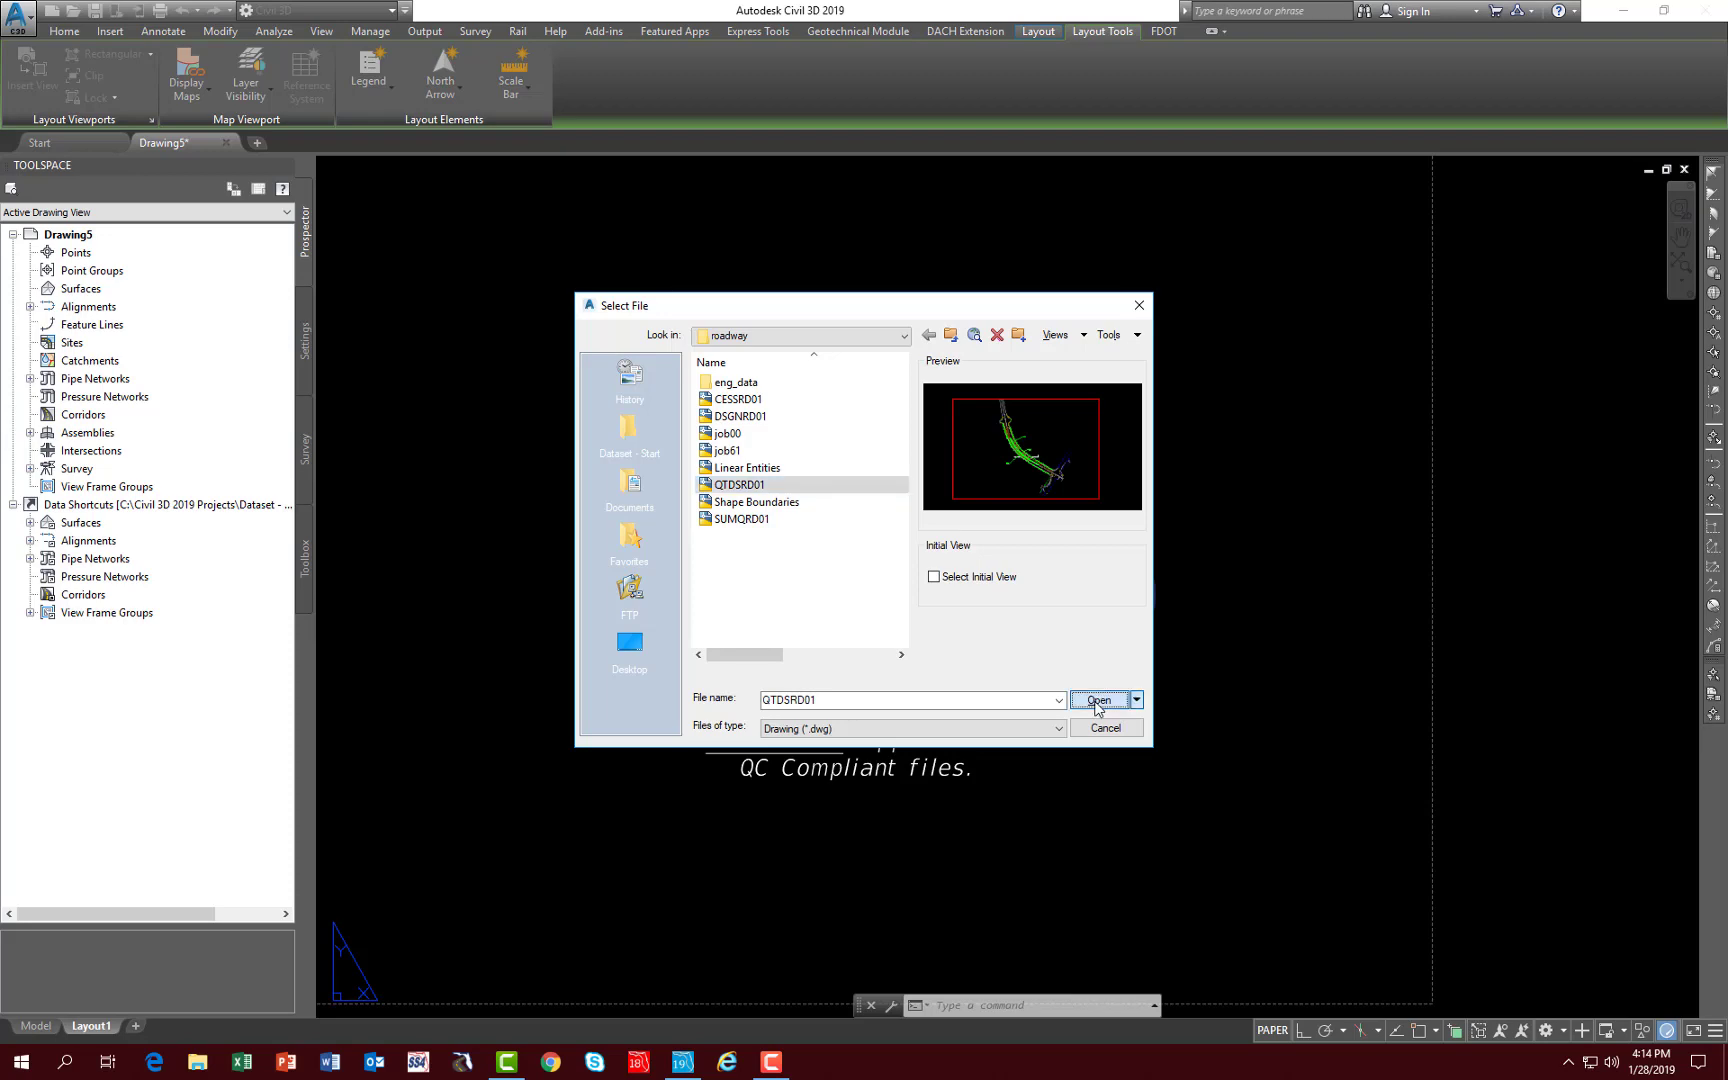
pyautogui.click(38, 1027)
pyautogui.scroll(-4, 770, 690)
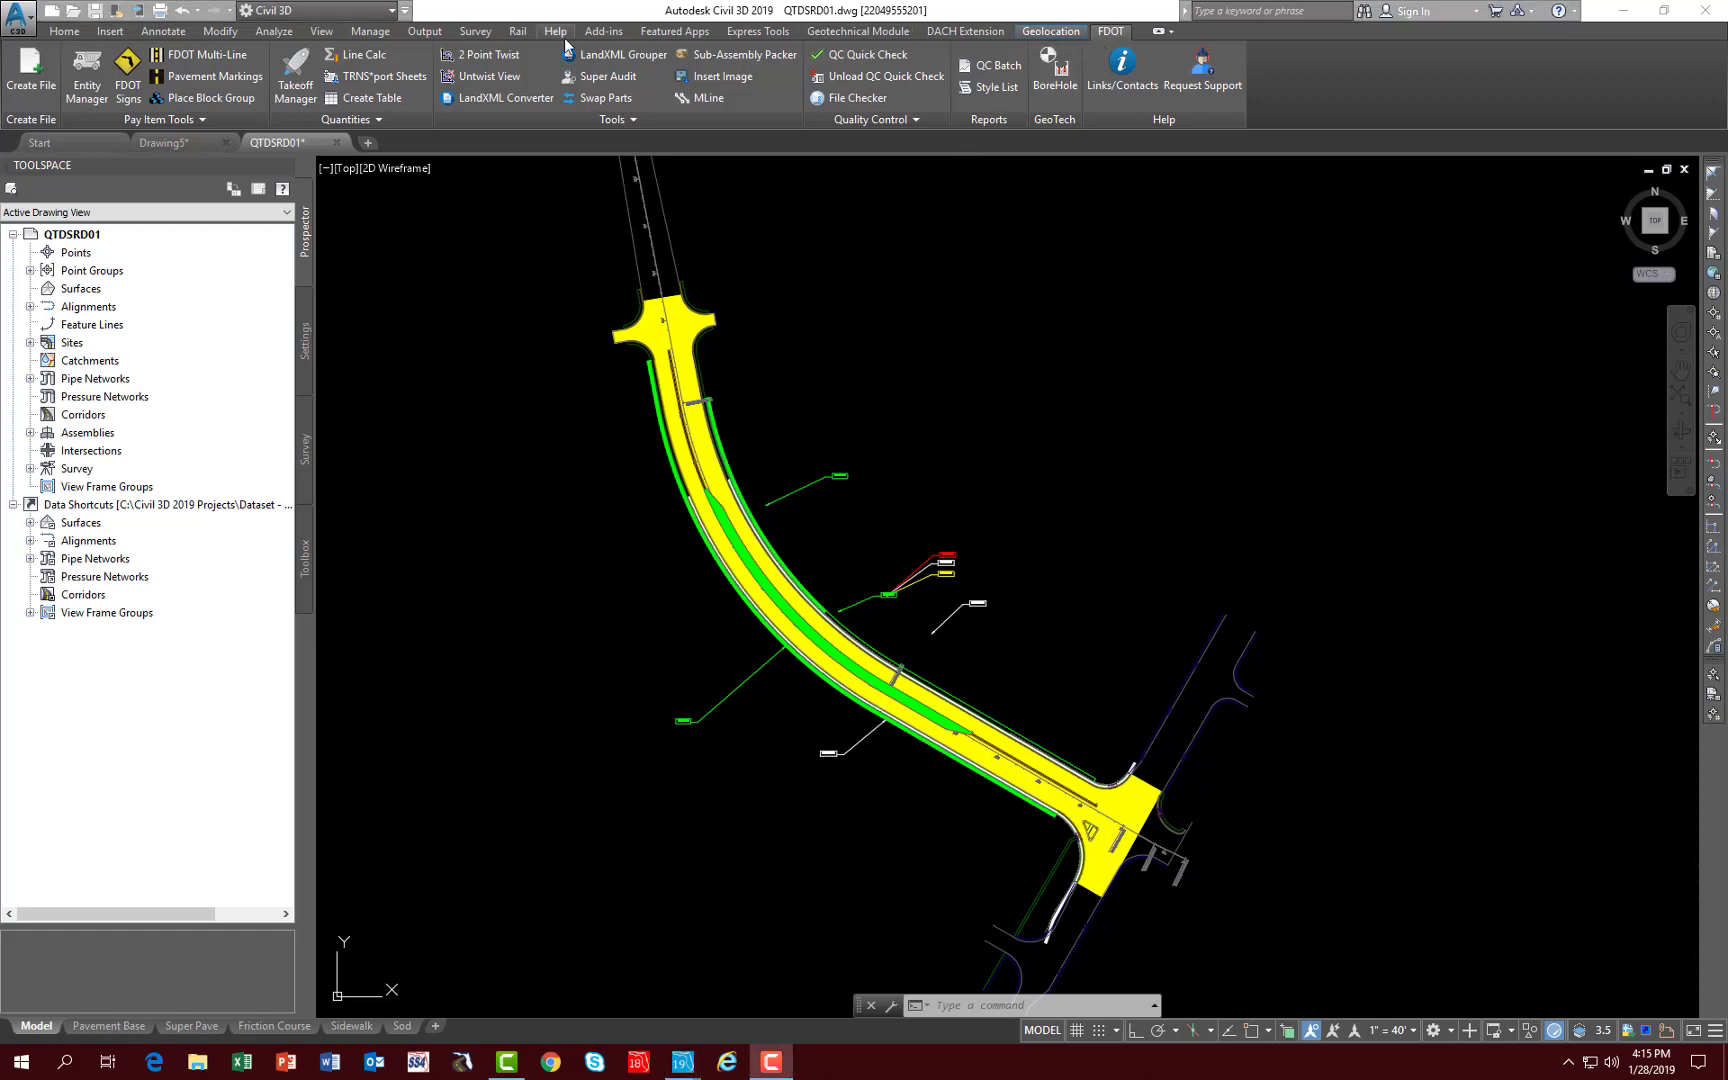
# - Open Takeoff Manager and set up the Summary of Pavement table relative to alignment SR61
pyautogui.click(294, 85)
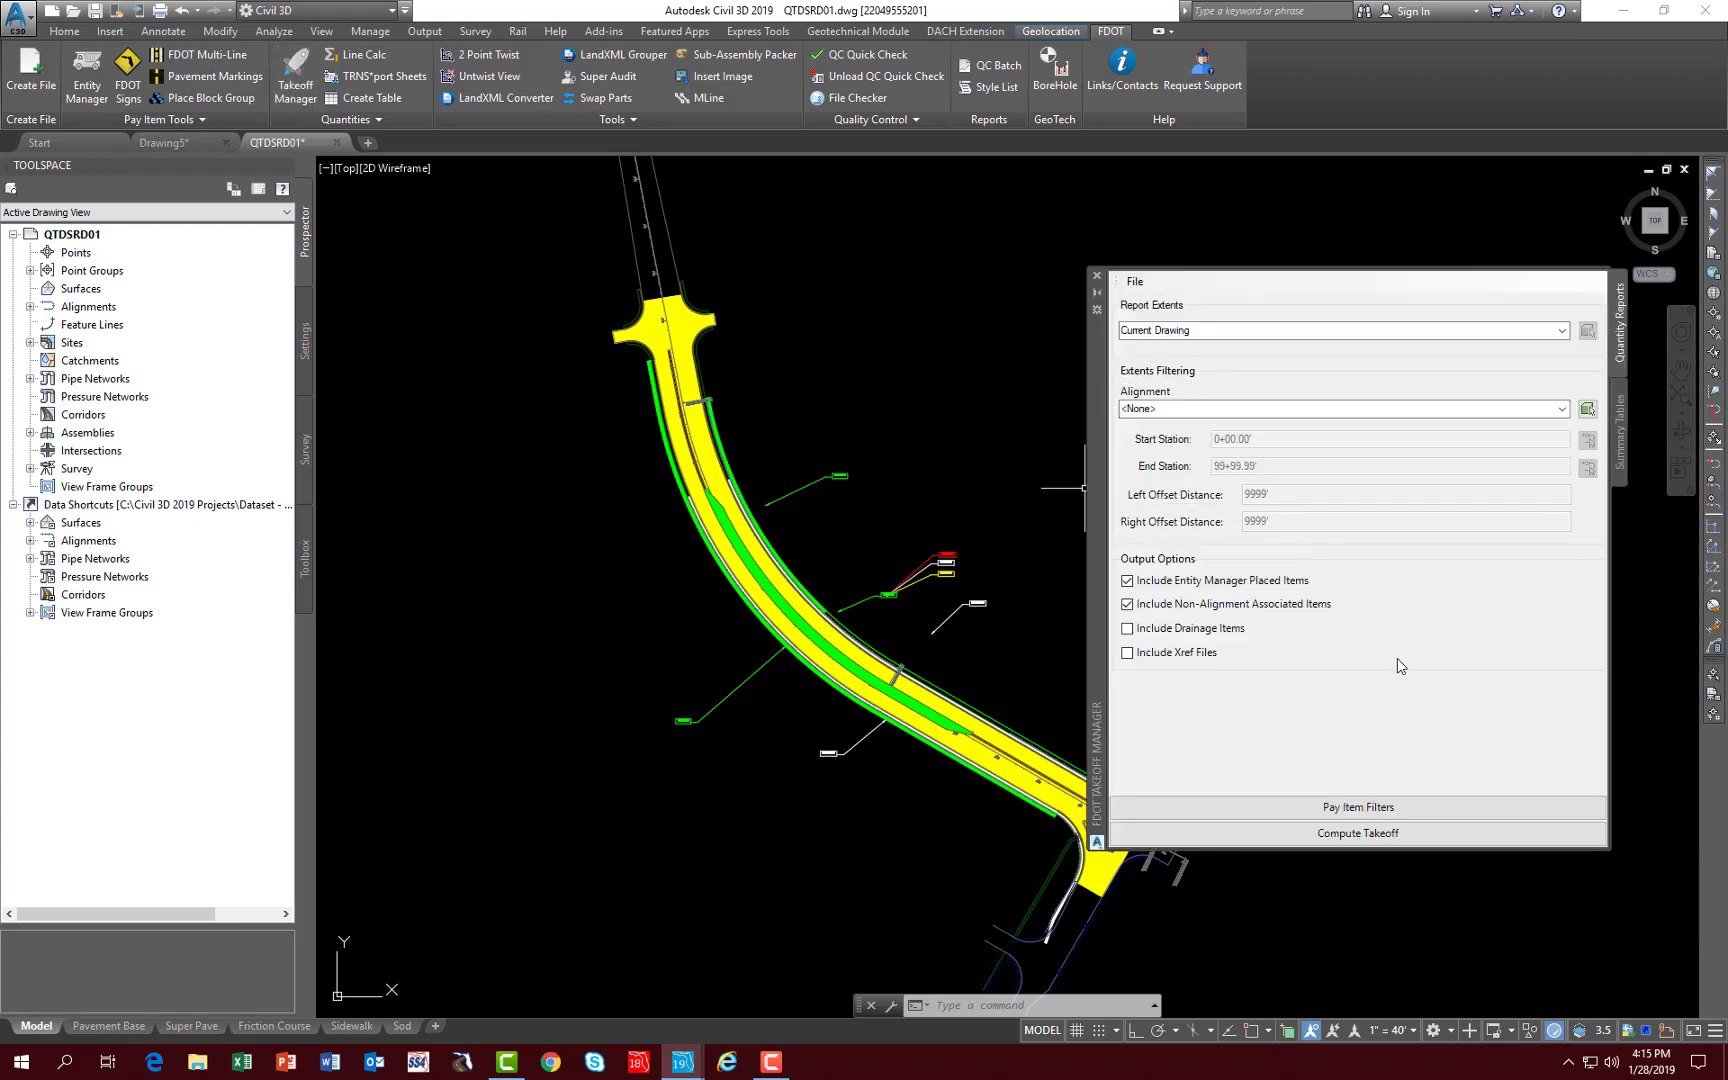
pyautogui.click(1617, 432)
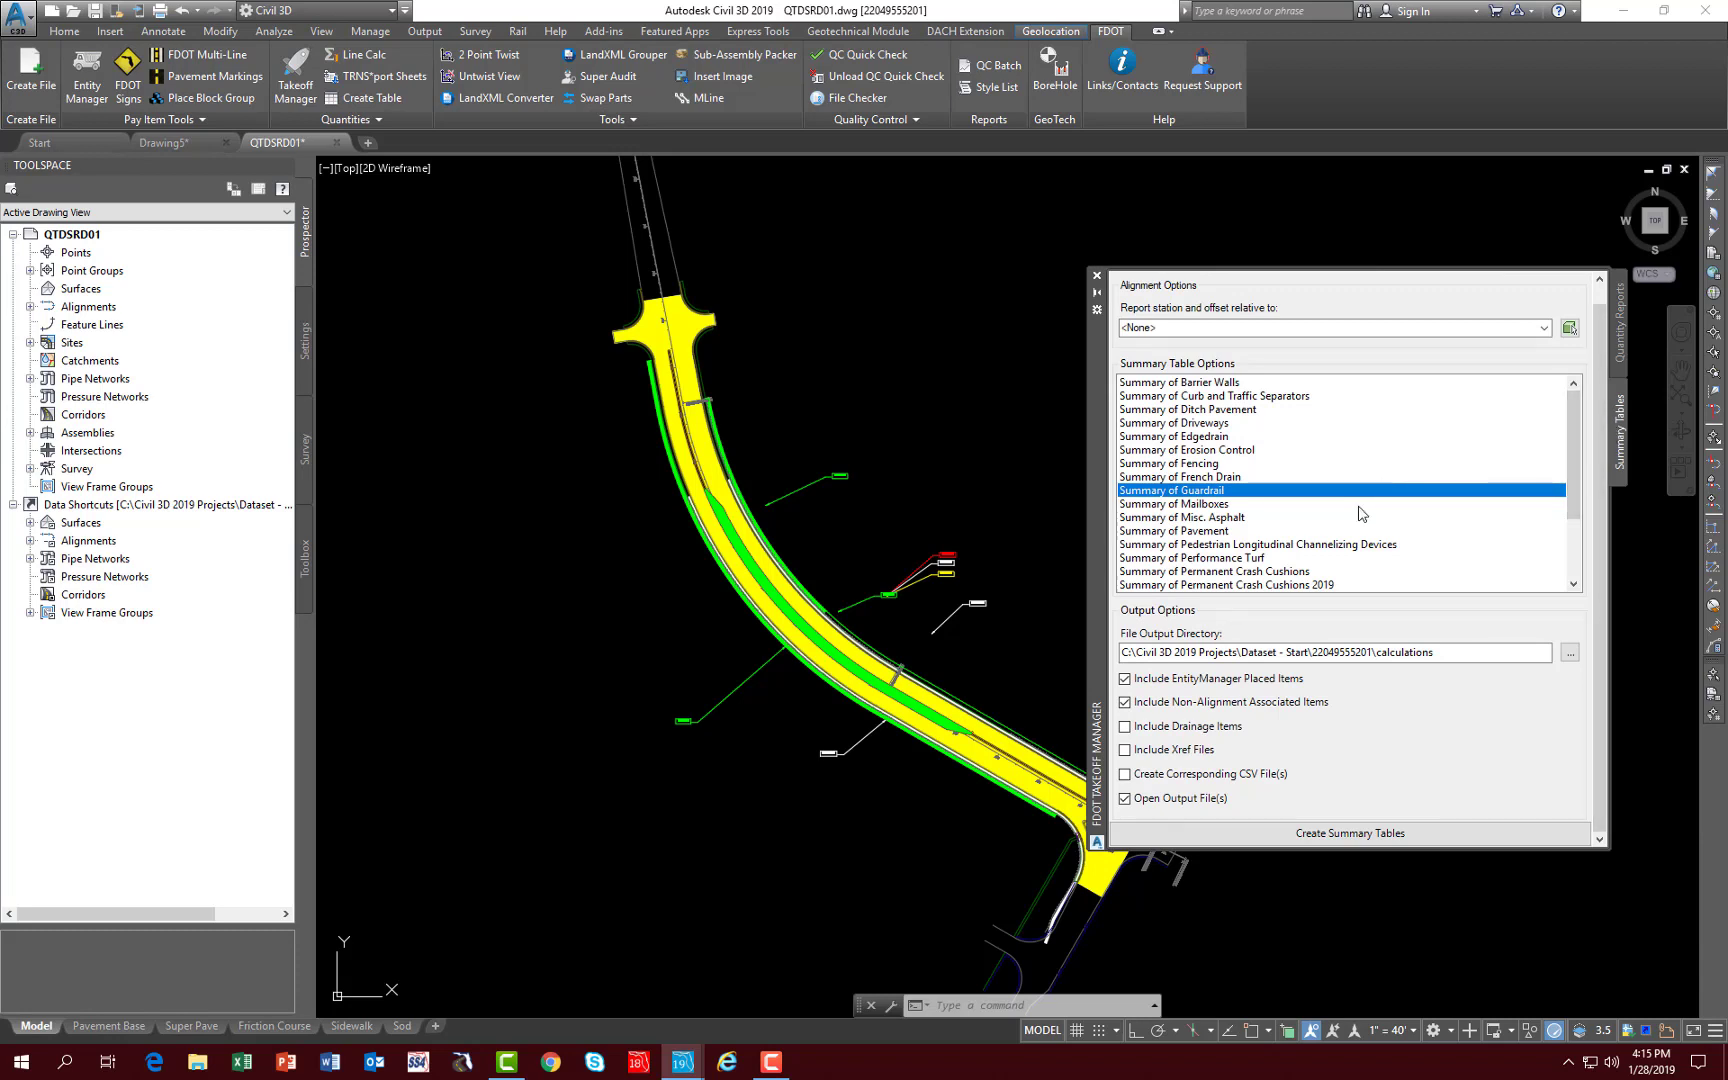
pyautogui.click(1167, 532)
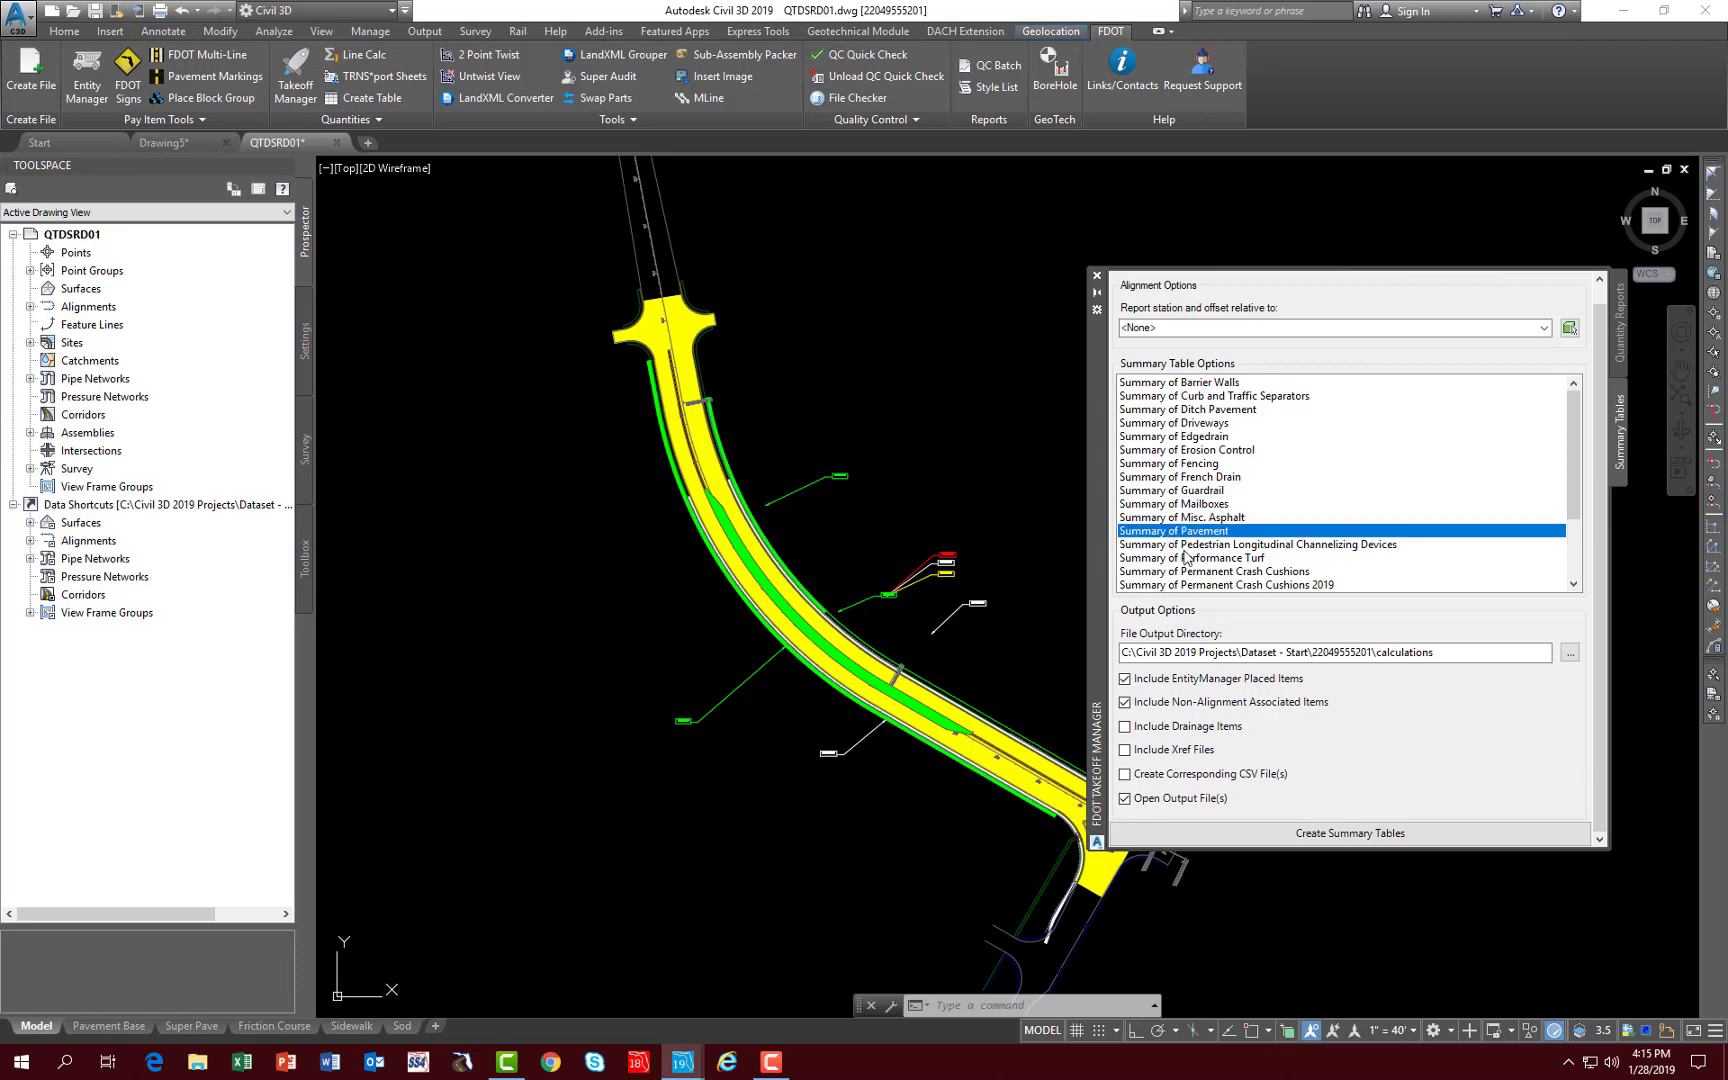
pyautogui.click(1558, 347)
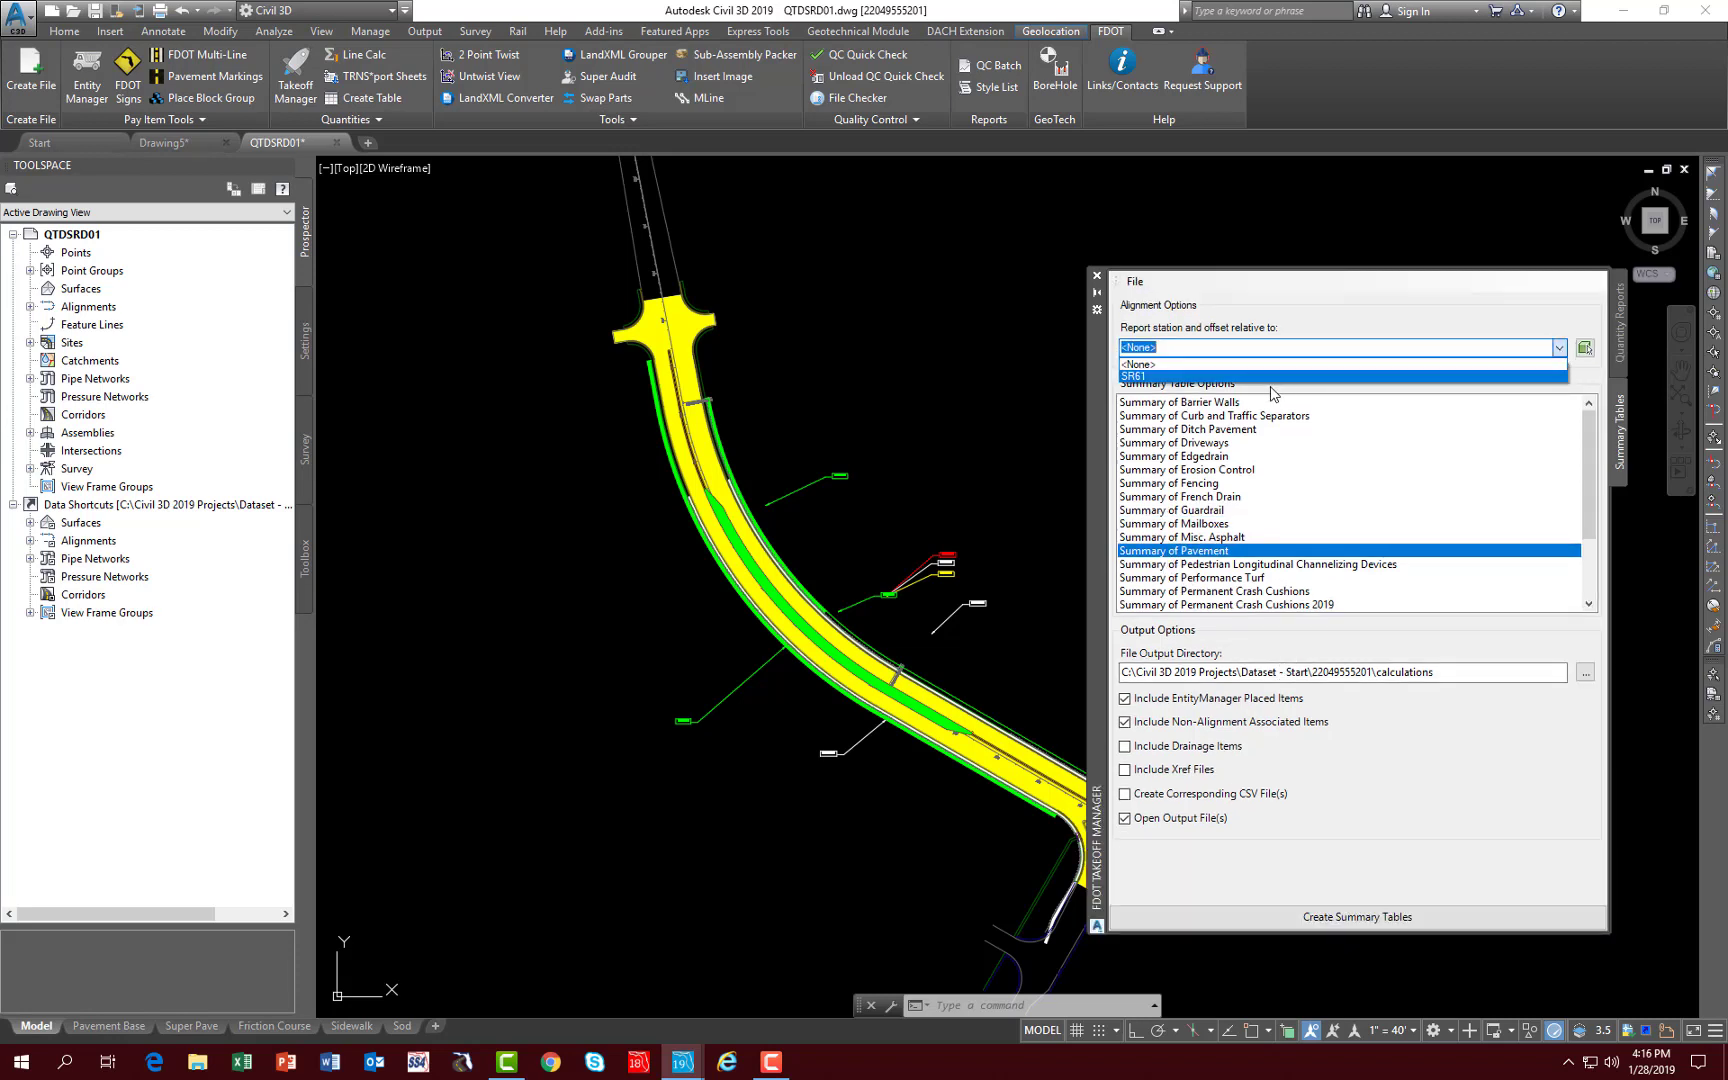
pyautogui.click(1268, 376)
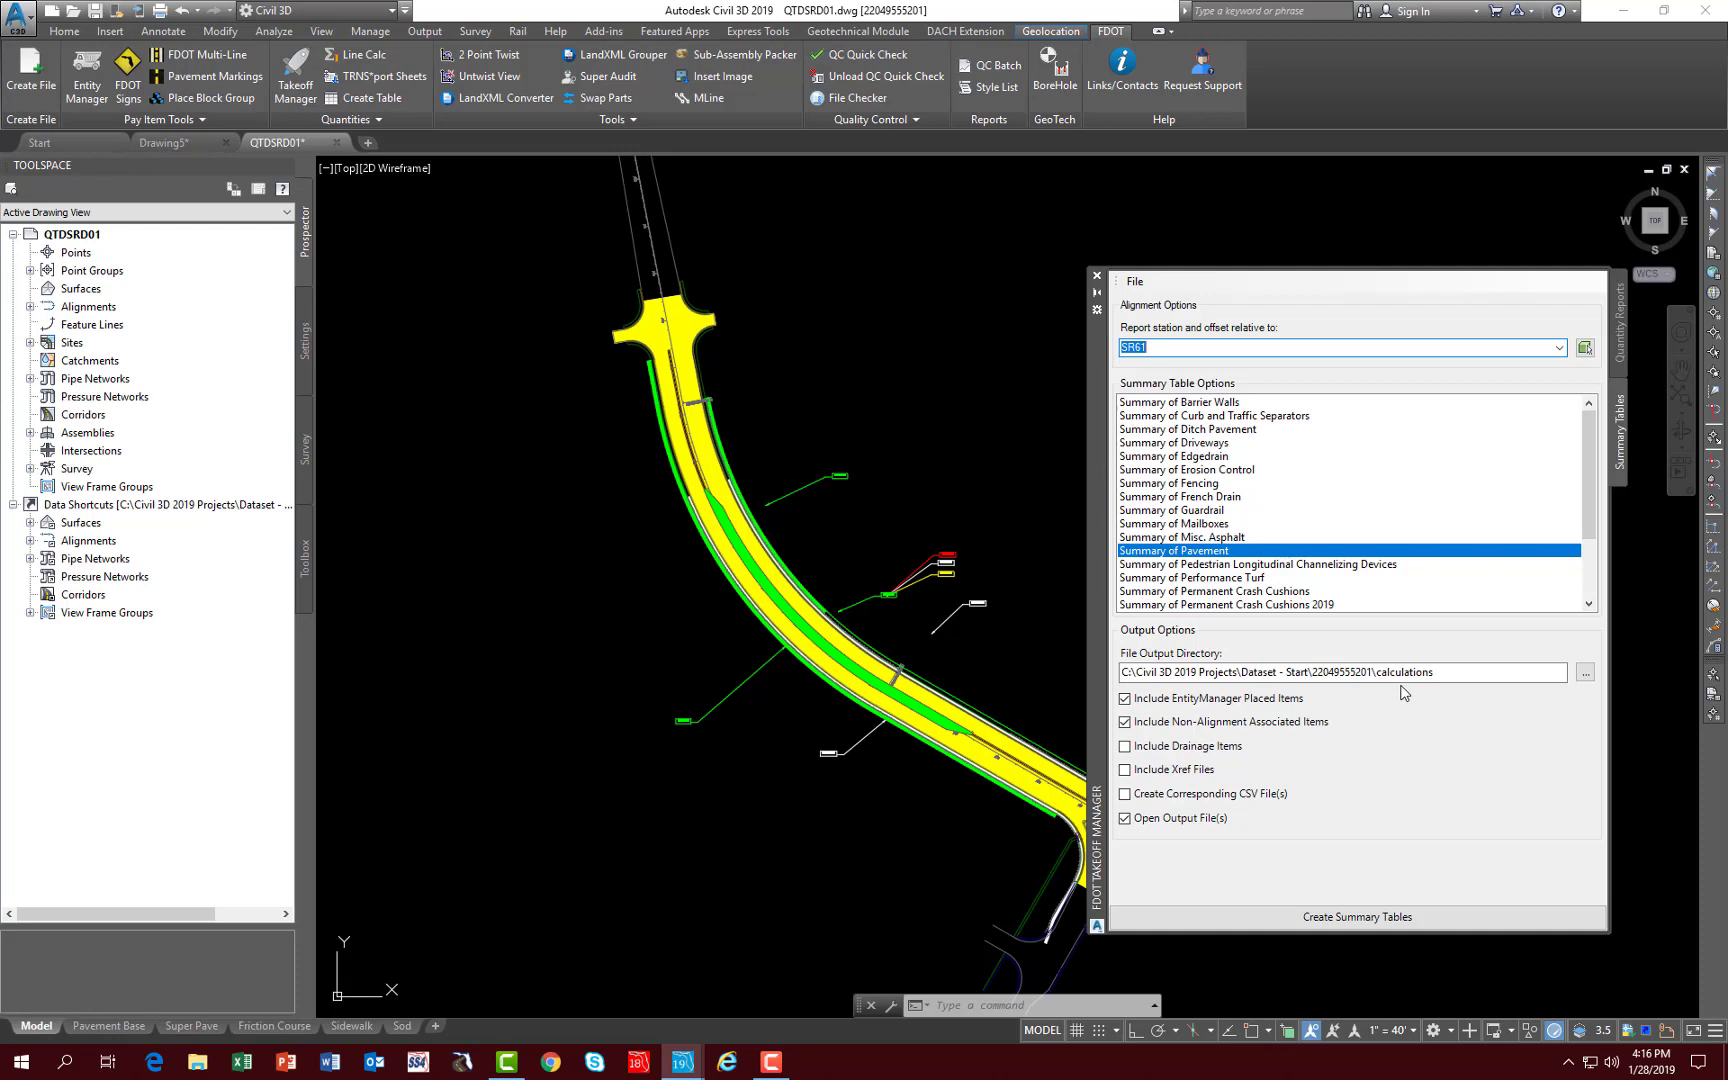
# - Create the pavement summary table, close its Excel workbook and acknowledge the completion message
pyautogui.click(1359, 925)
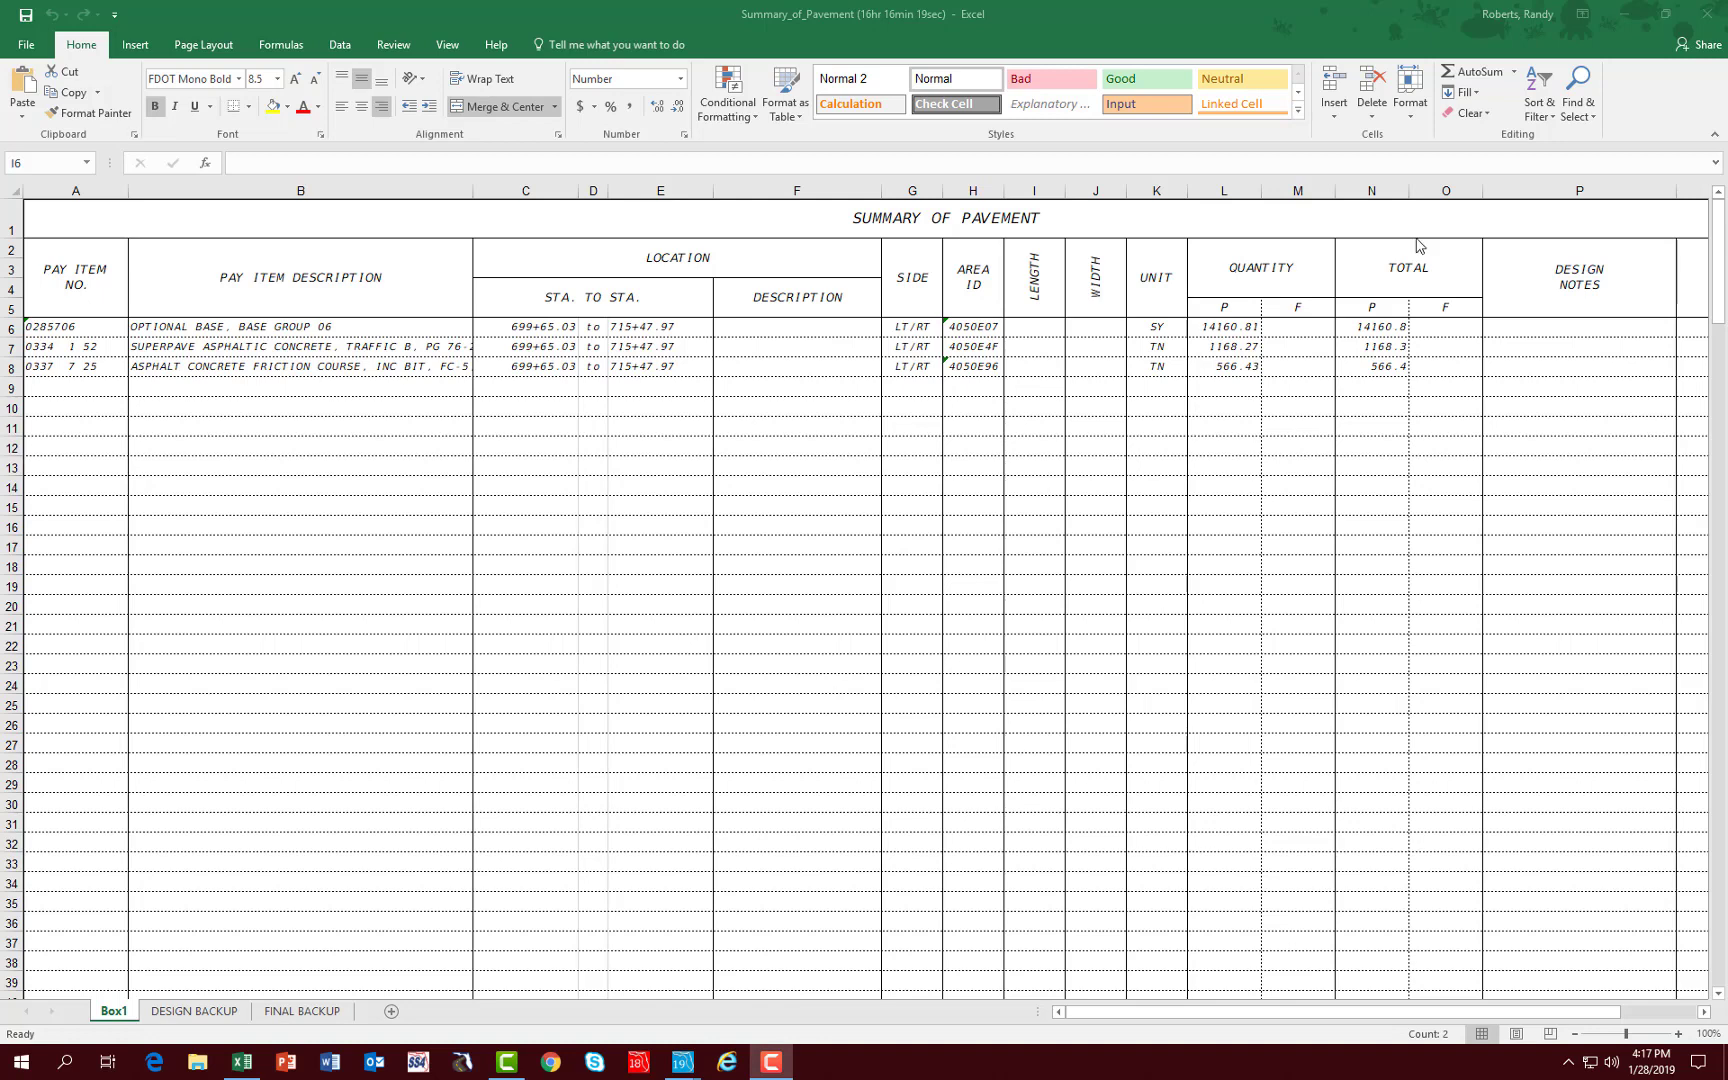
pyautogui.click(1705, 18)
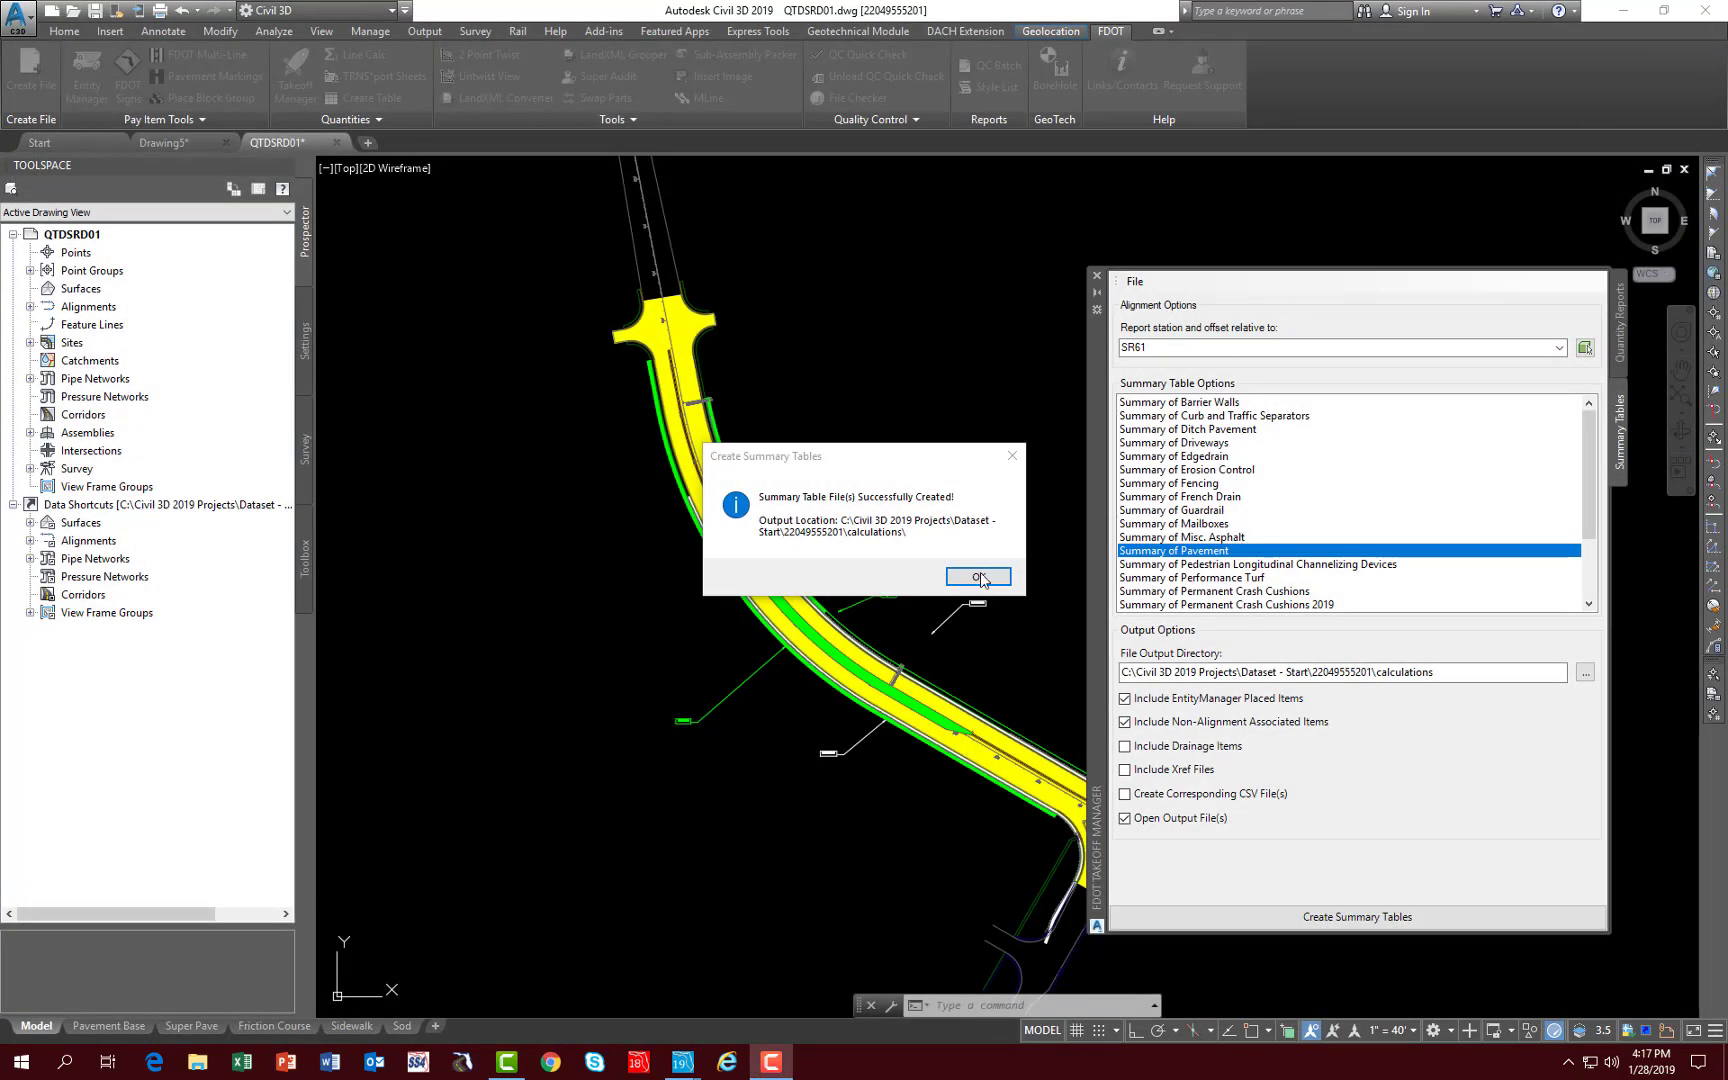
pyautogui.click(978, 577)
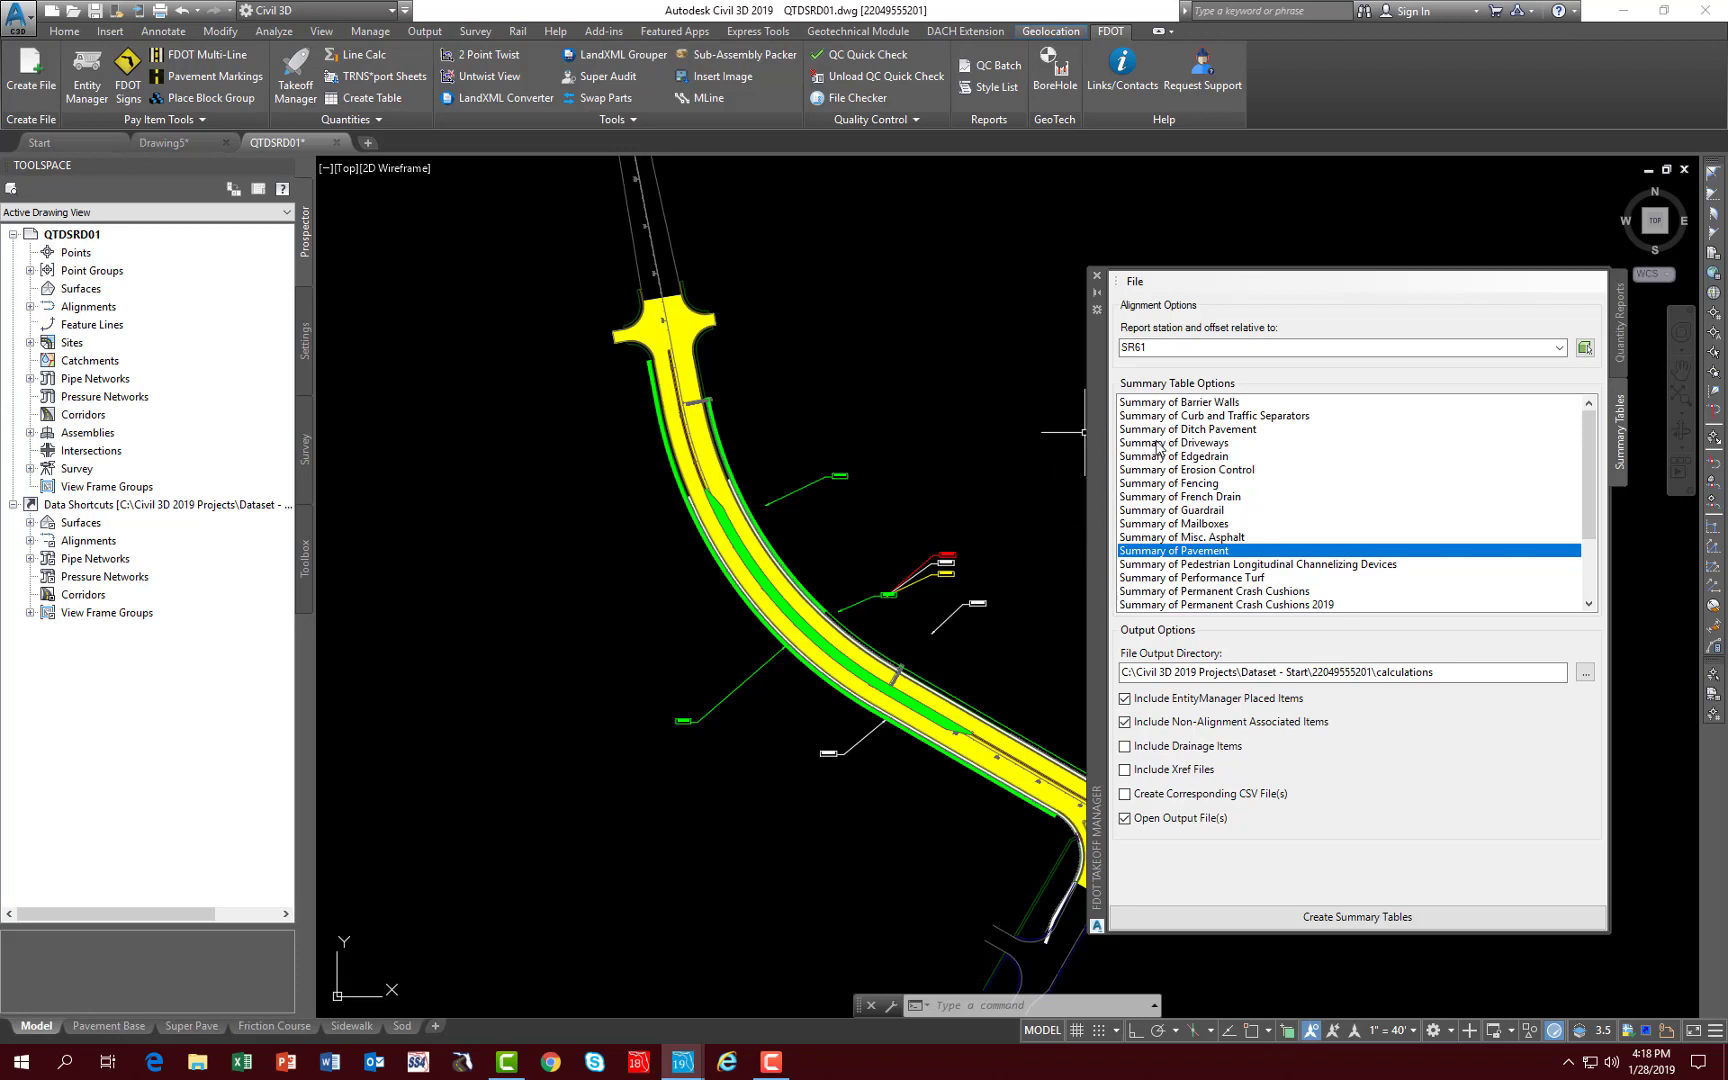
# - Create the Summary of Performance Turf and Summary of Sidewalk tables together
pyautogui.click(1164, 579)
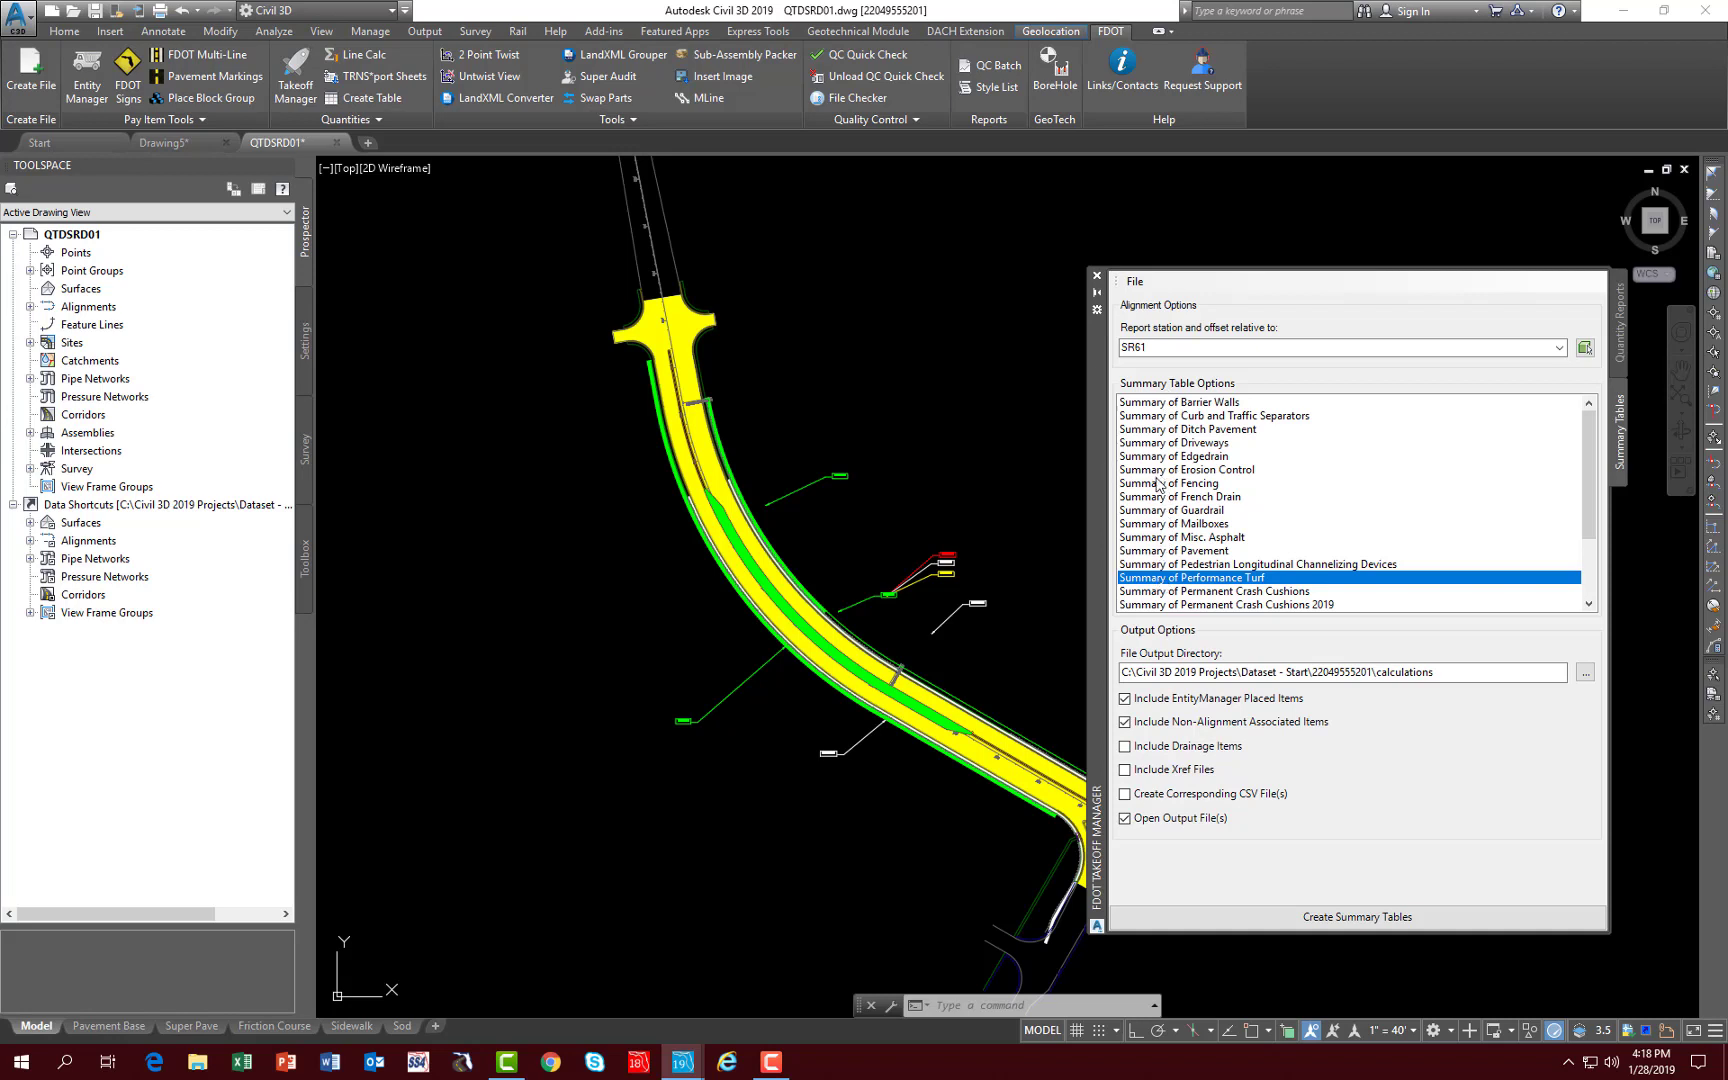
pyautogui.scroll(-3, 1582, 594)
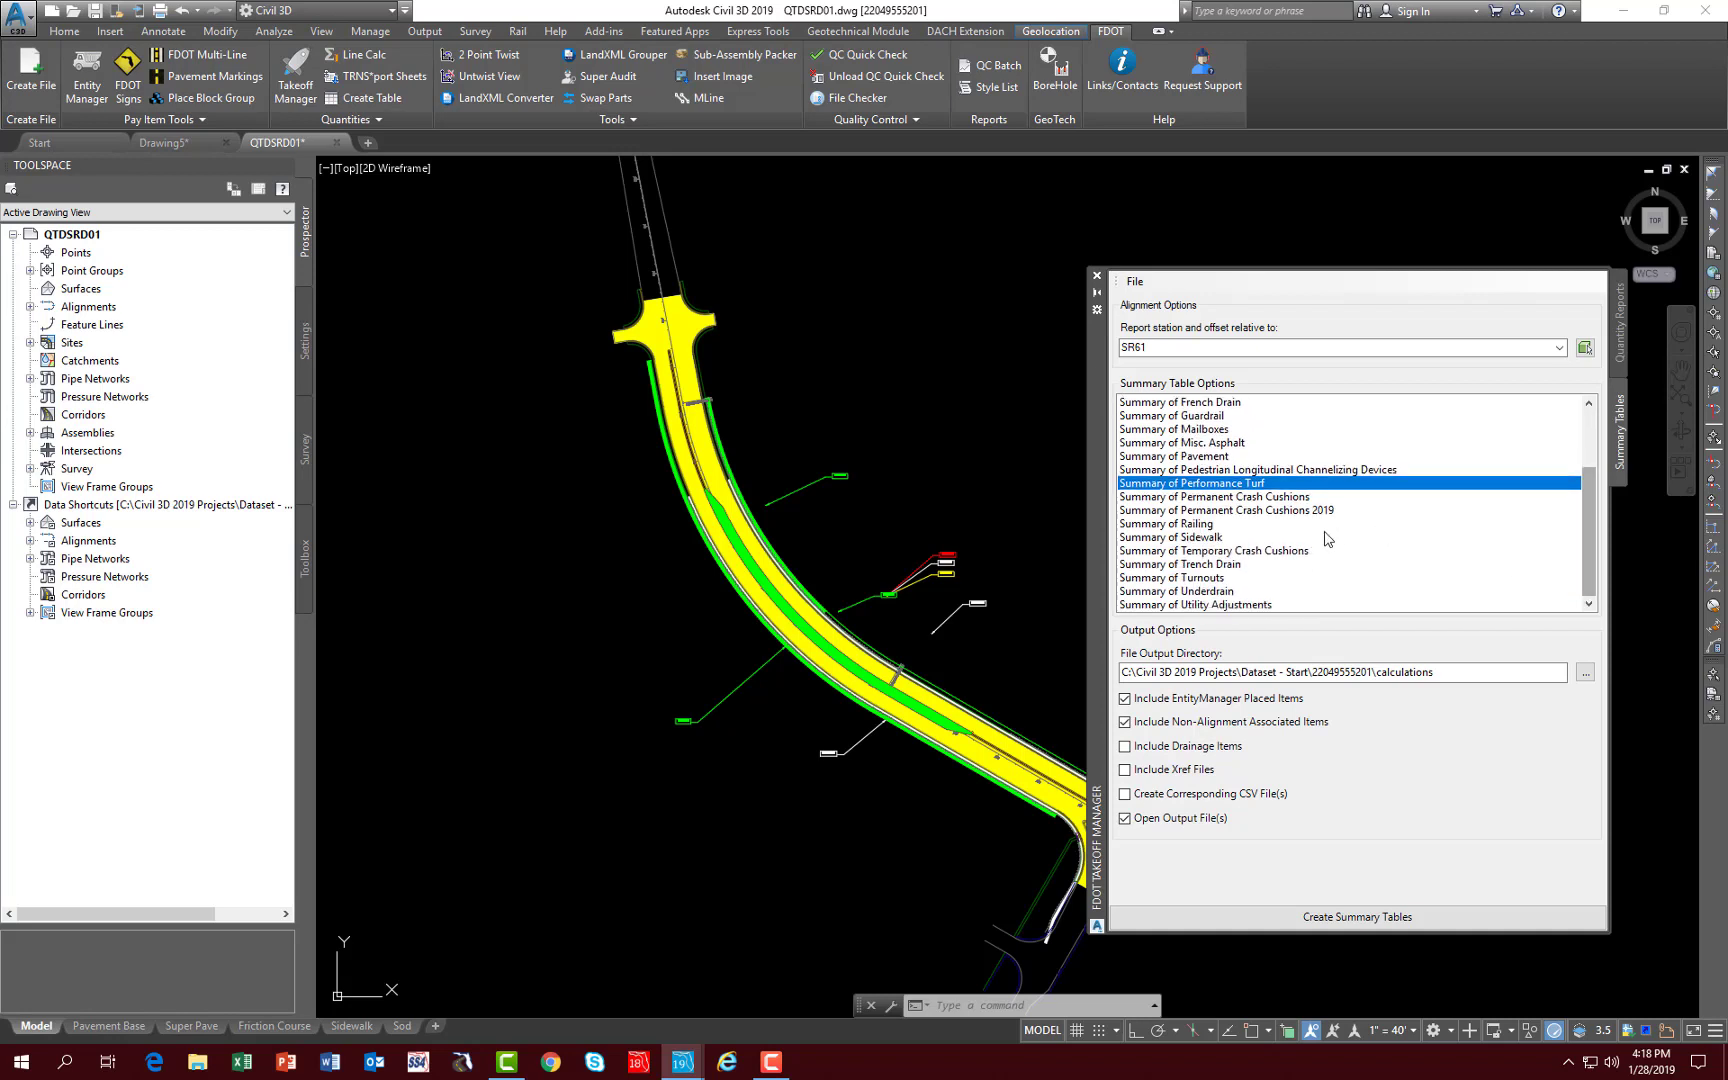
pyautogui.keyDown('ctrl'); pyautogui.click(1192, 539); pyautogui.keyUp('ctrl')
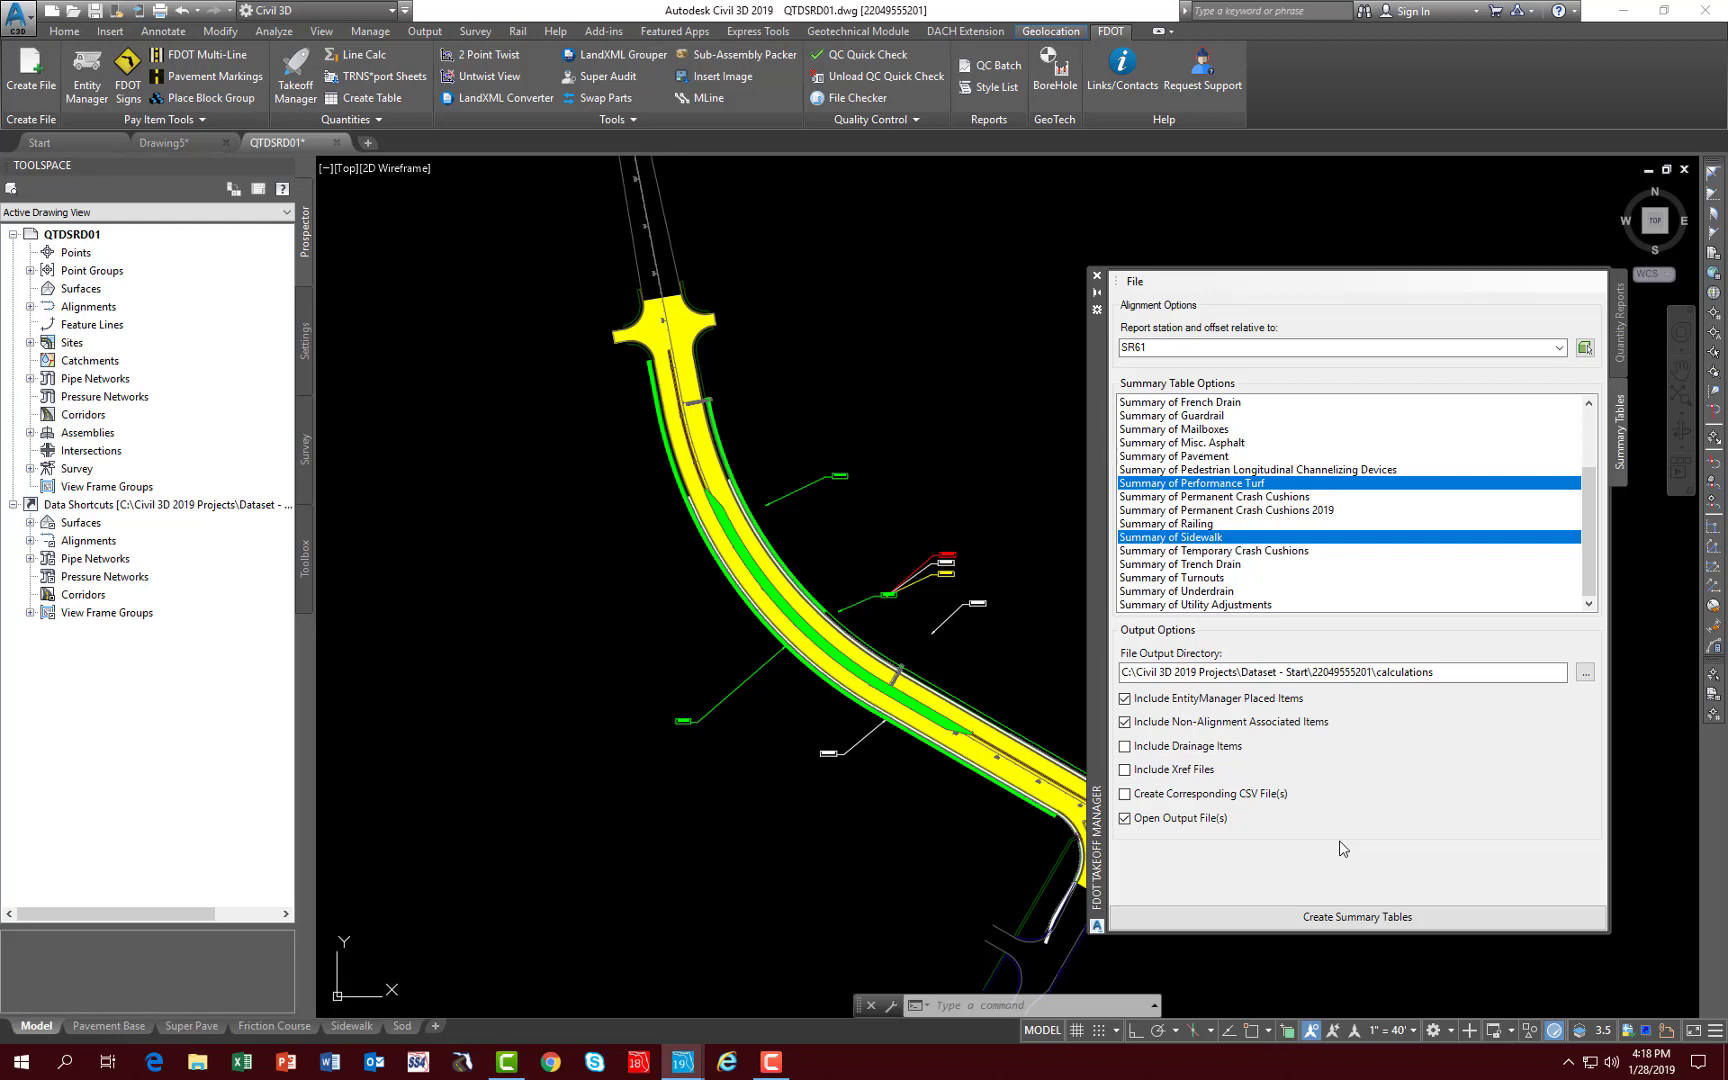
pyautogui.click(1323, 925)
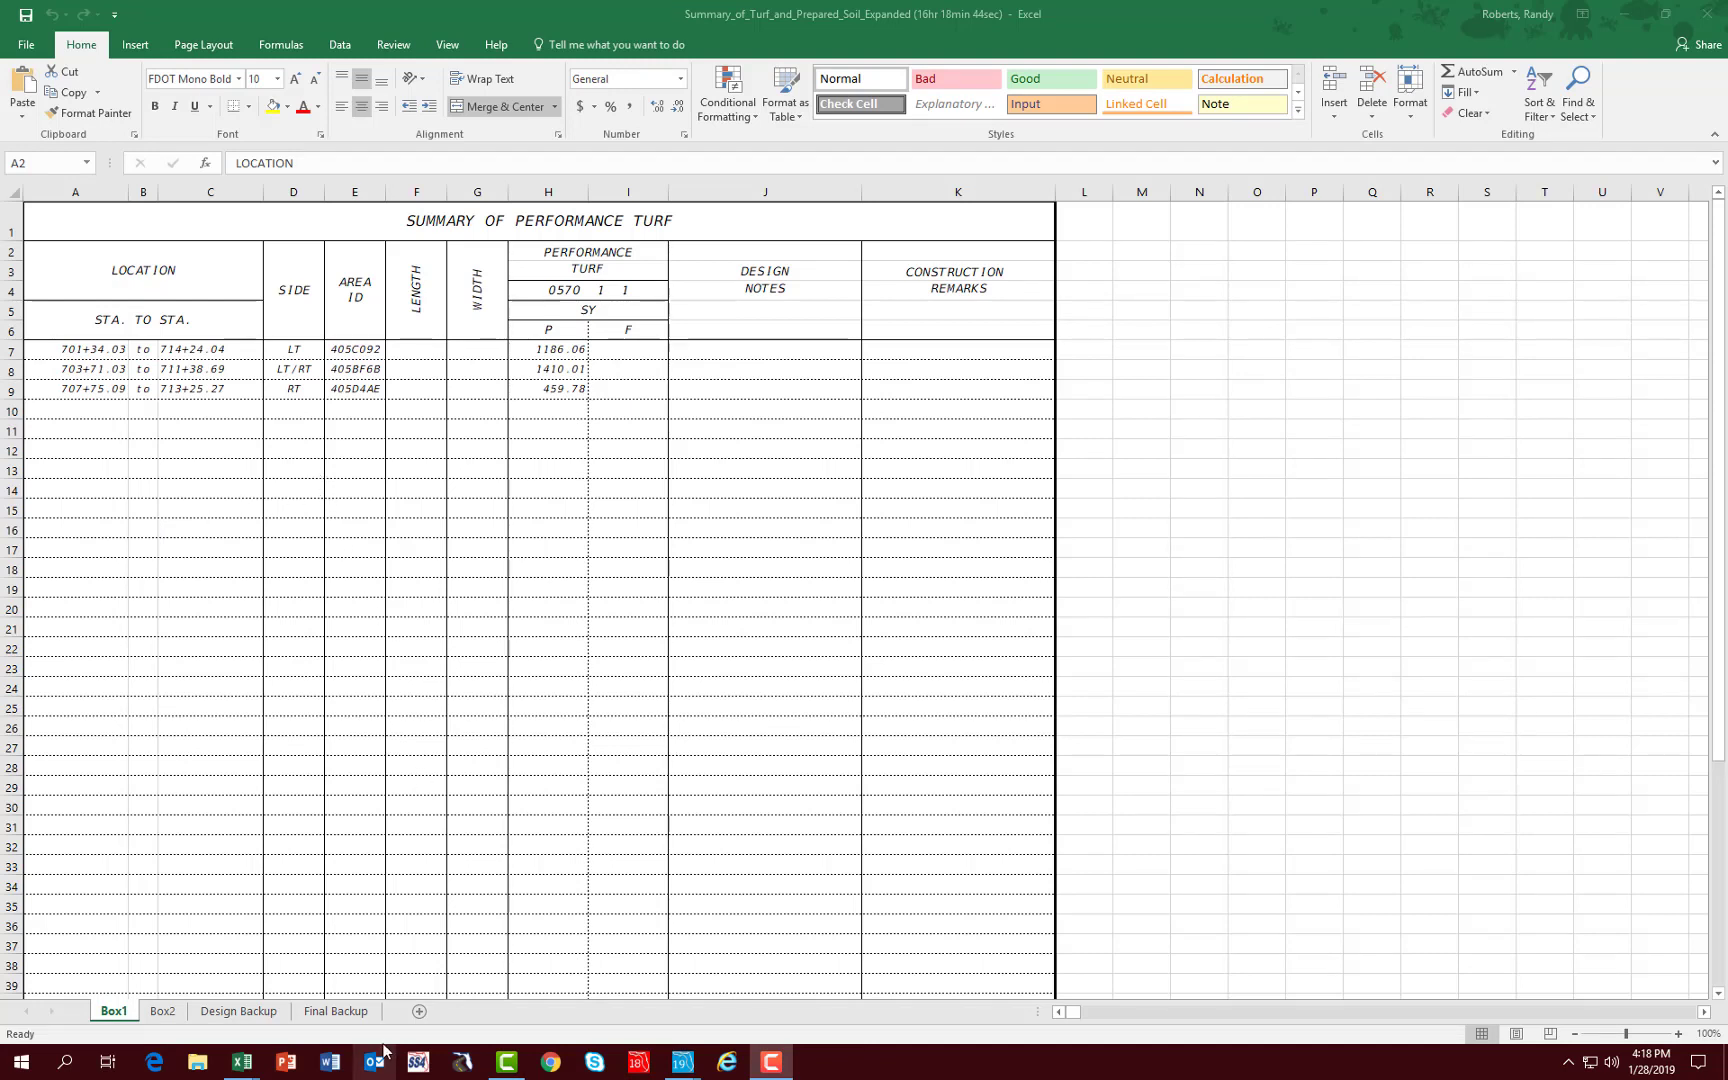
# - Close the performance turf and sidewalk workbooks with their changes saved, and acknowledge the completion message
pyautogui.moveTo(248, 1067)
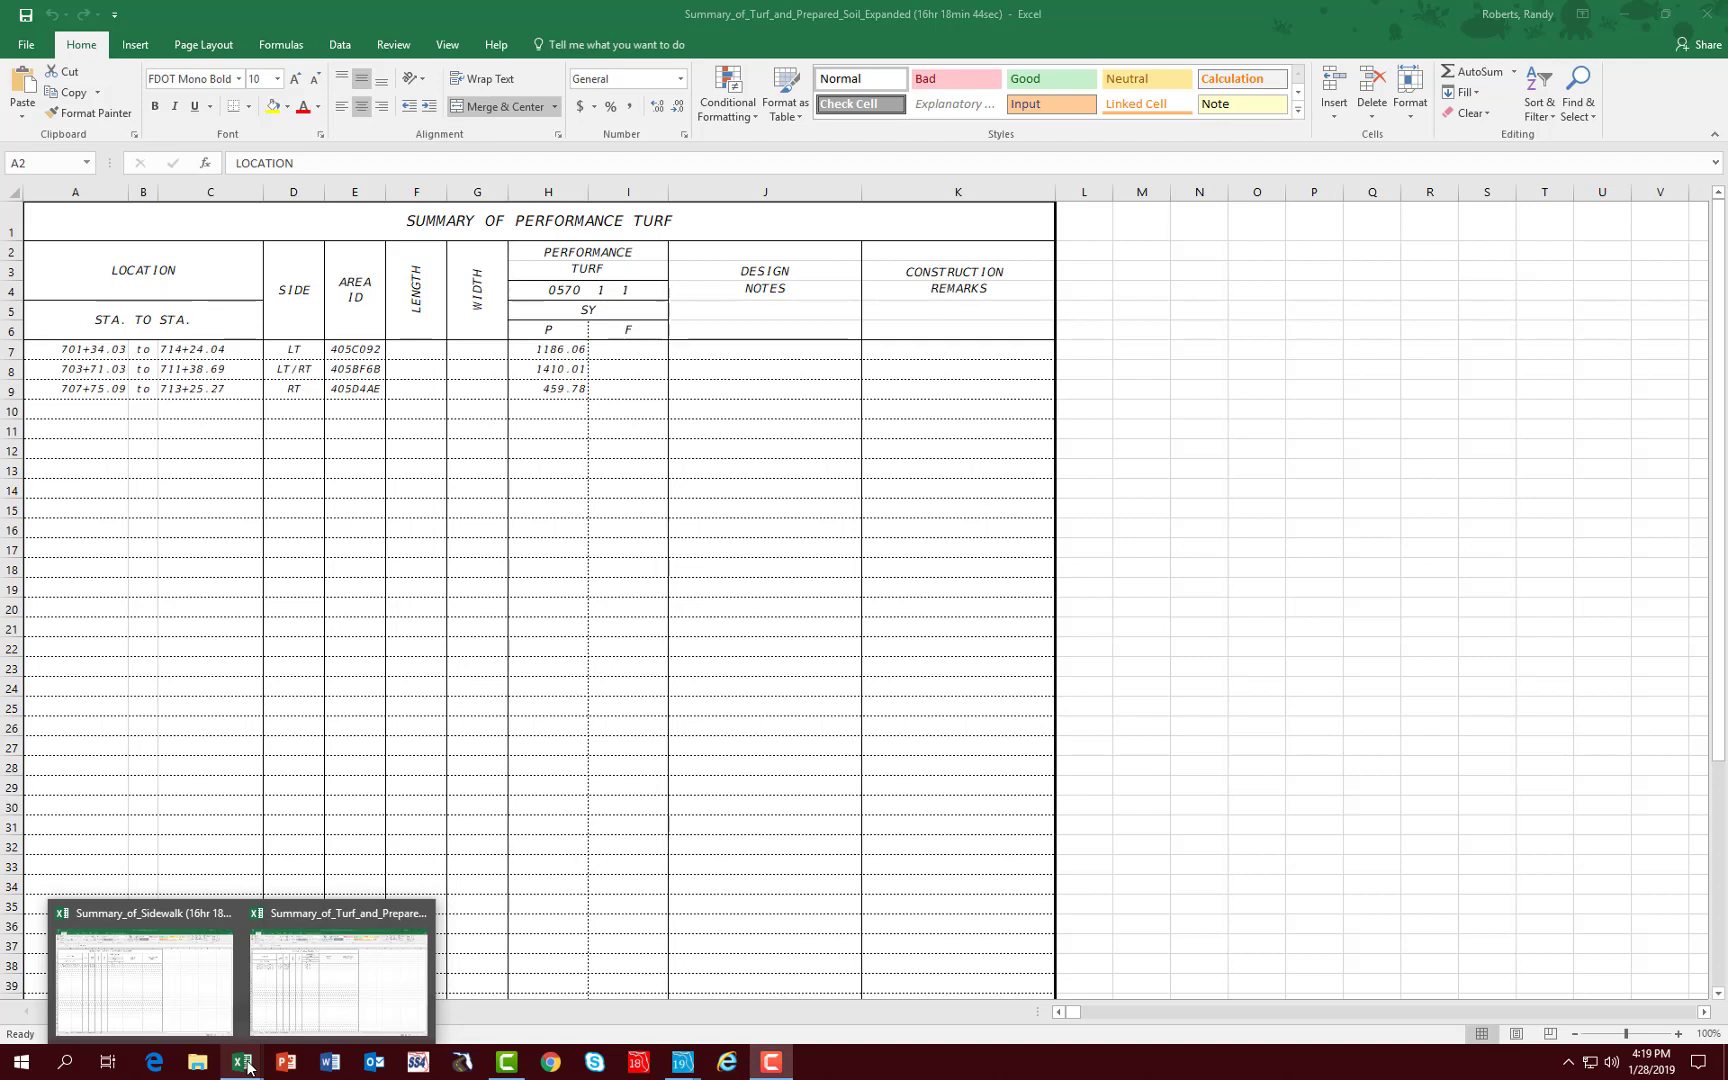
pyautogui.click(1707, 18)
pyautogui.click(788, 560)
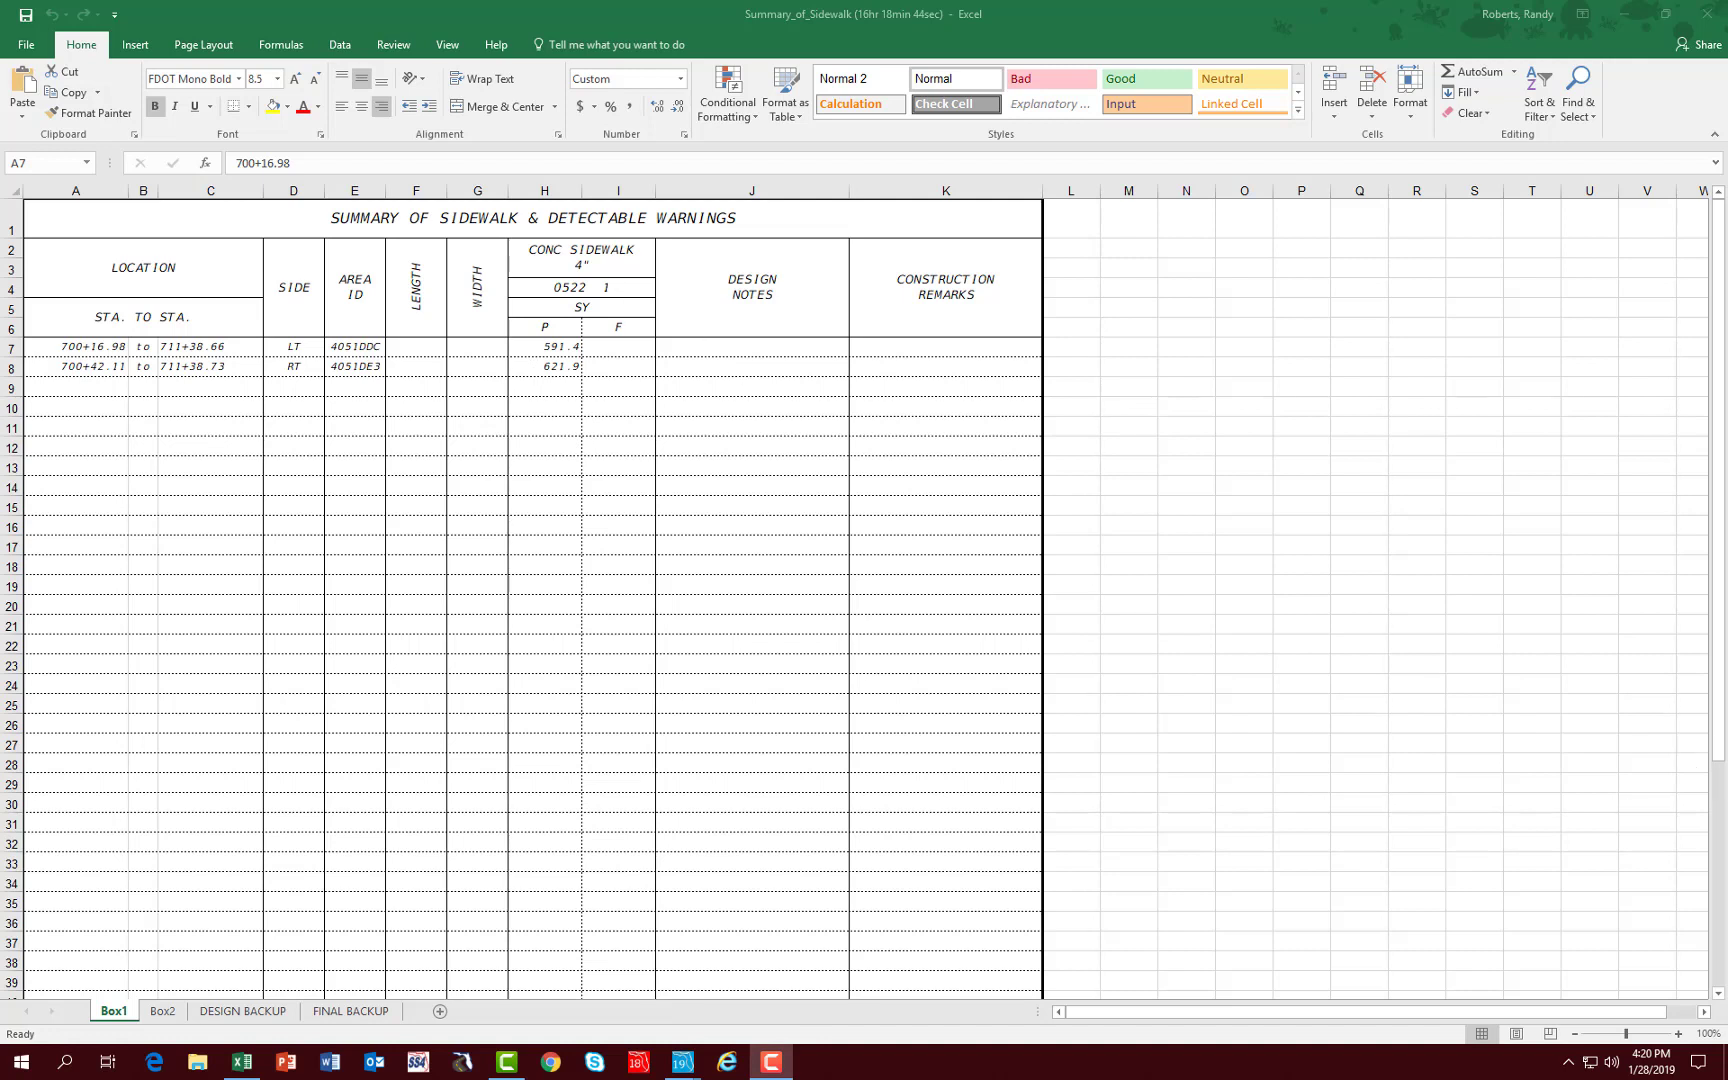
pyautogui.click(1706, 14)
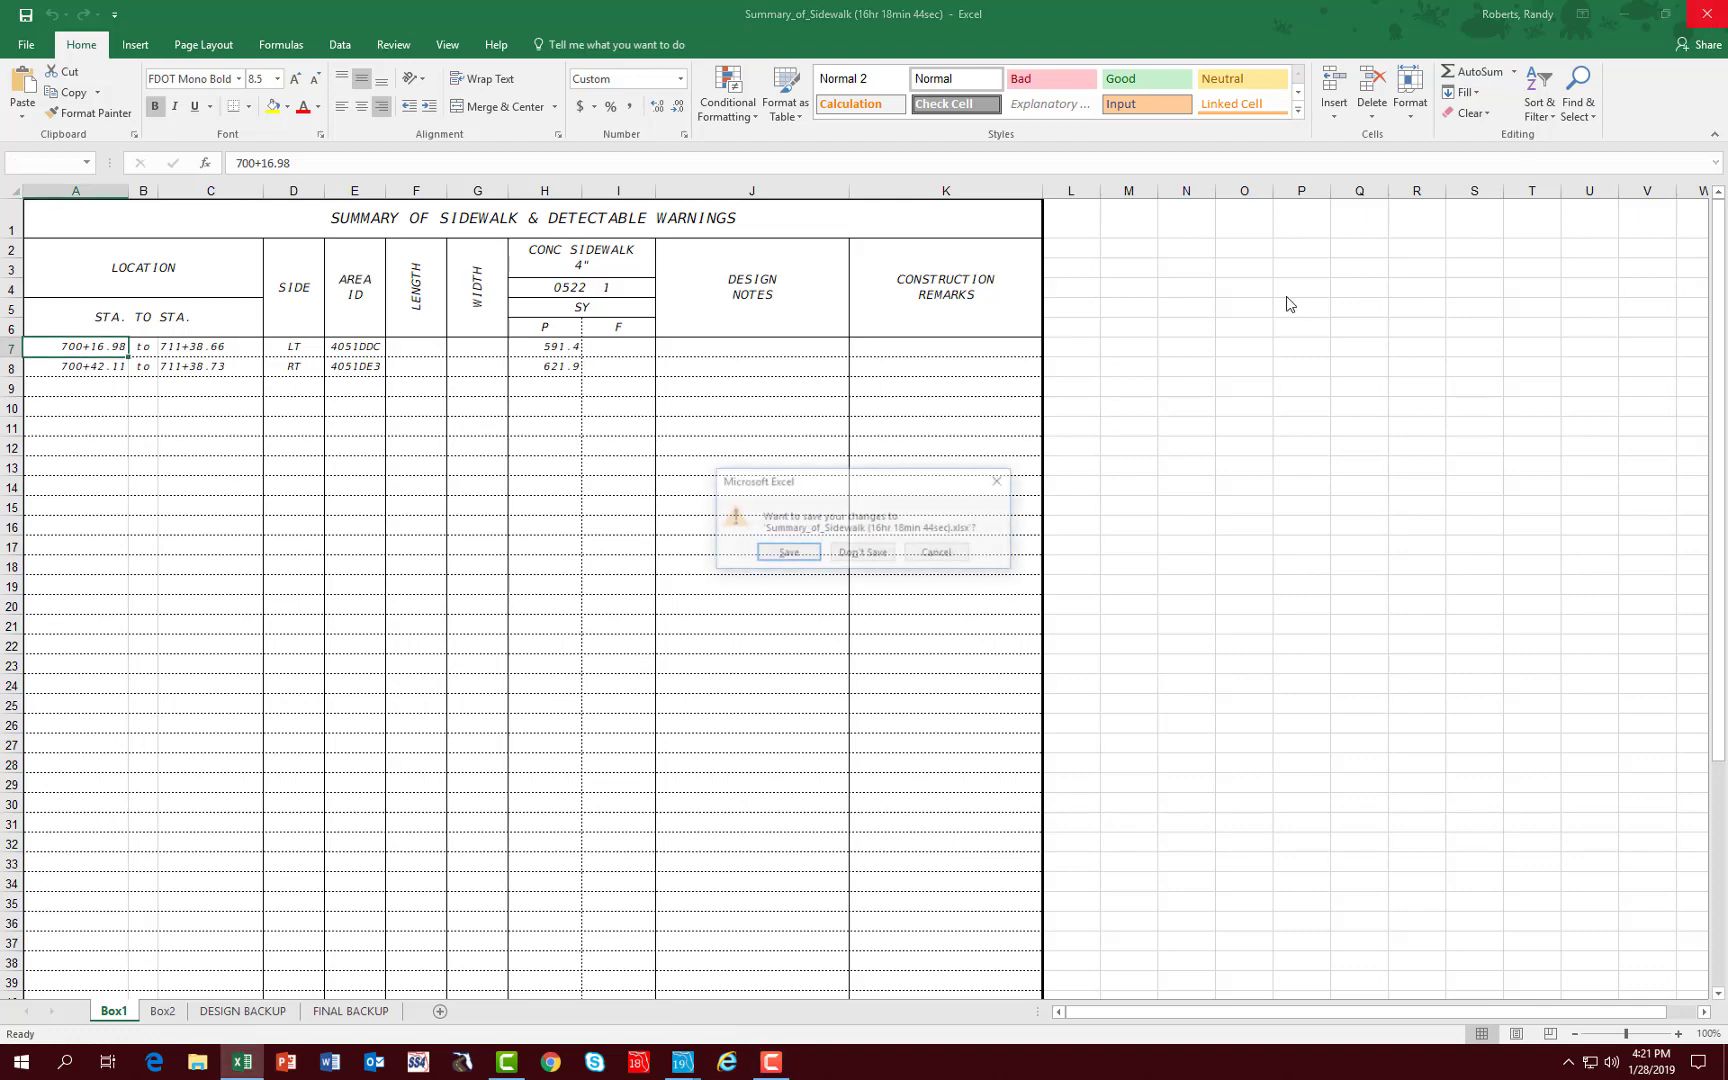
pyautogui.click(787, 553)
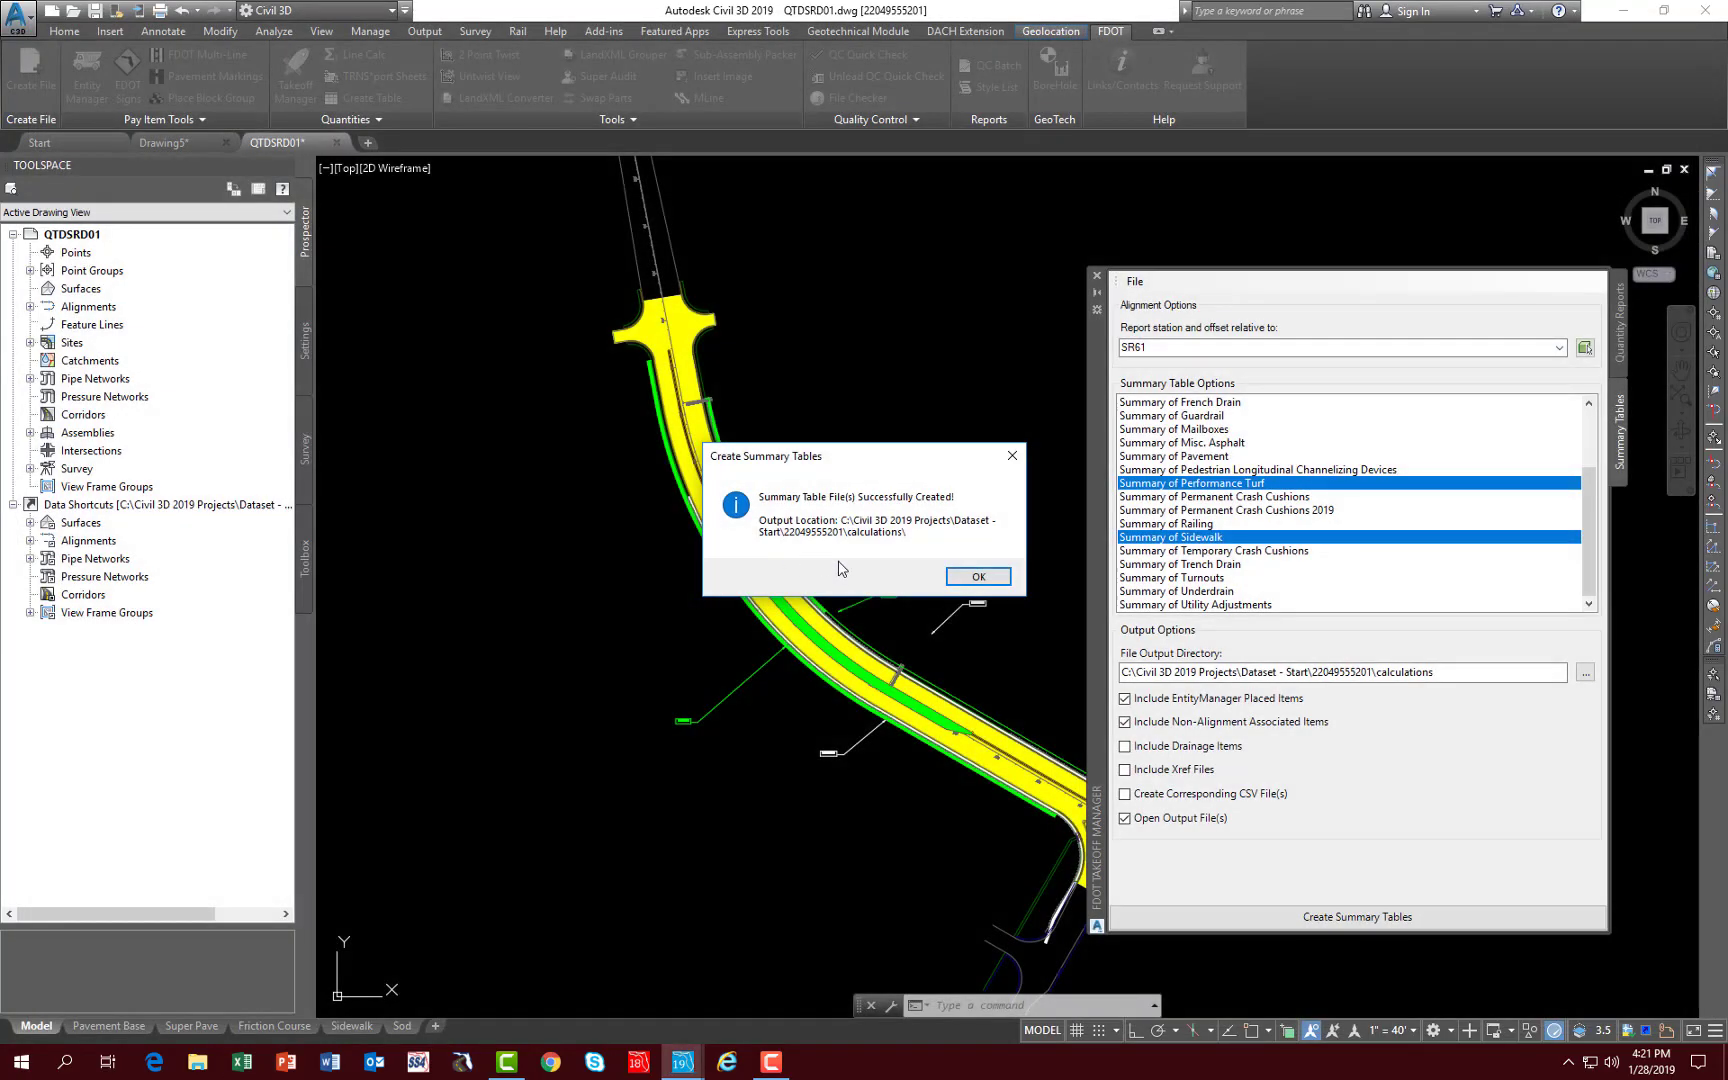
pyautogui.click(978, 577)
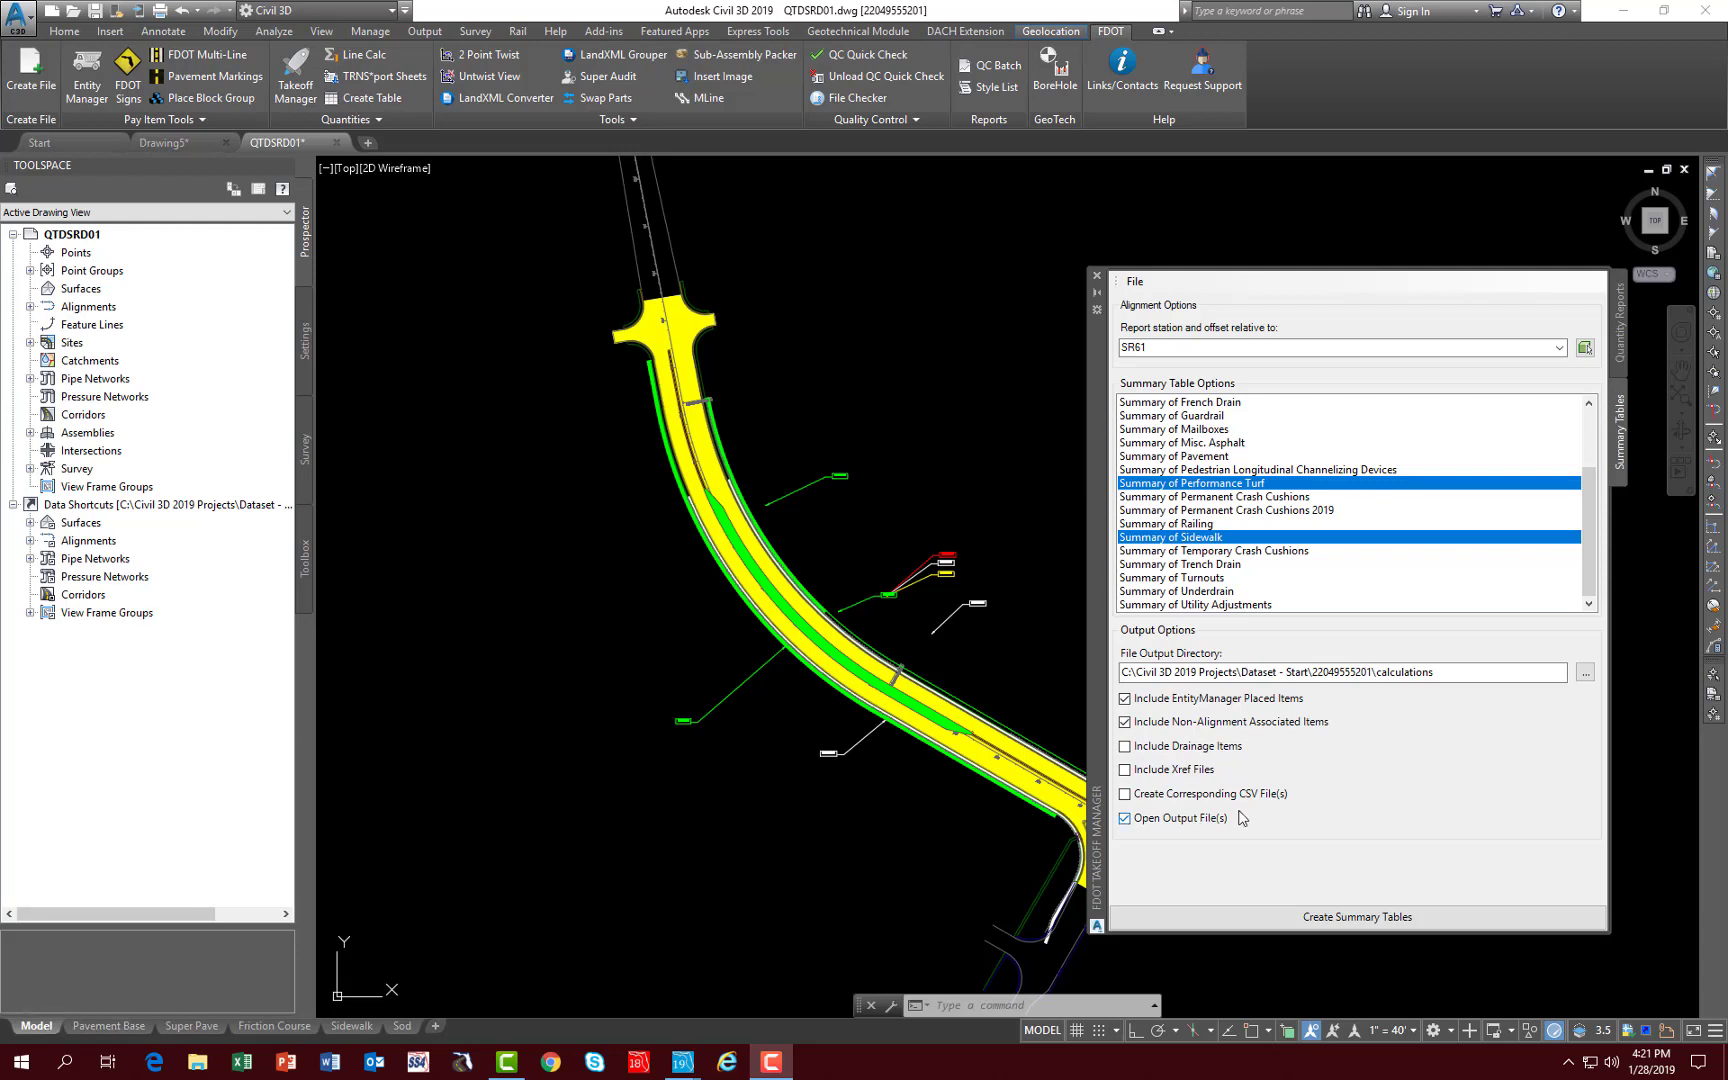
# - Filter the quantity report to pay item 0337 7 25, Asphalt Concrete Friction Course, Inc Bit, FC-5, PG 76-22
pyautogui.click(1621, 330)
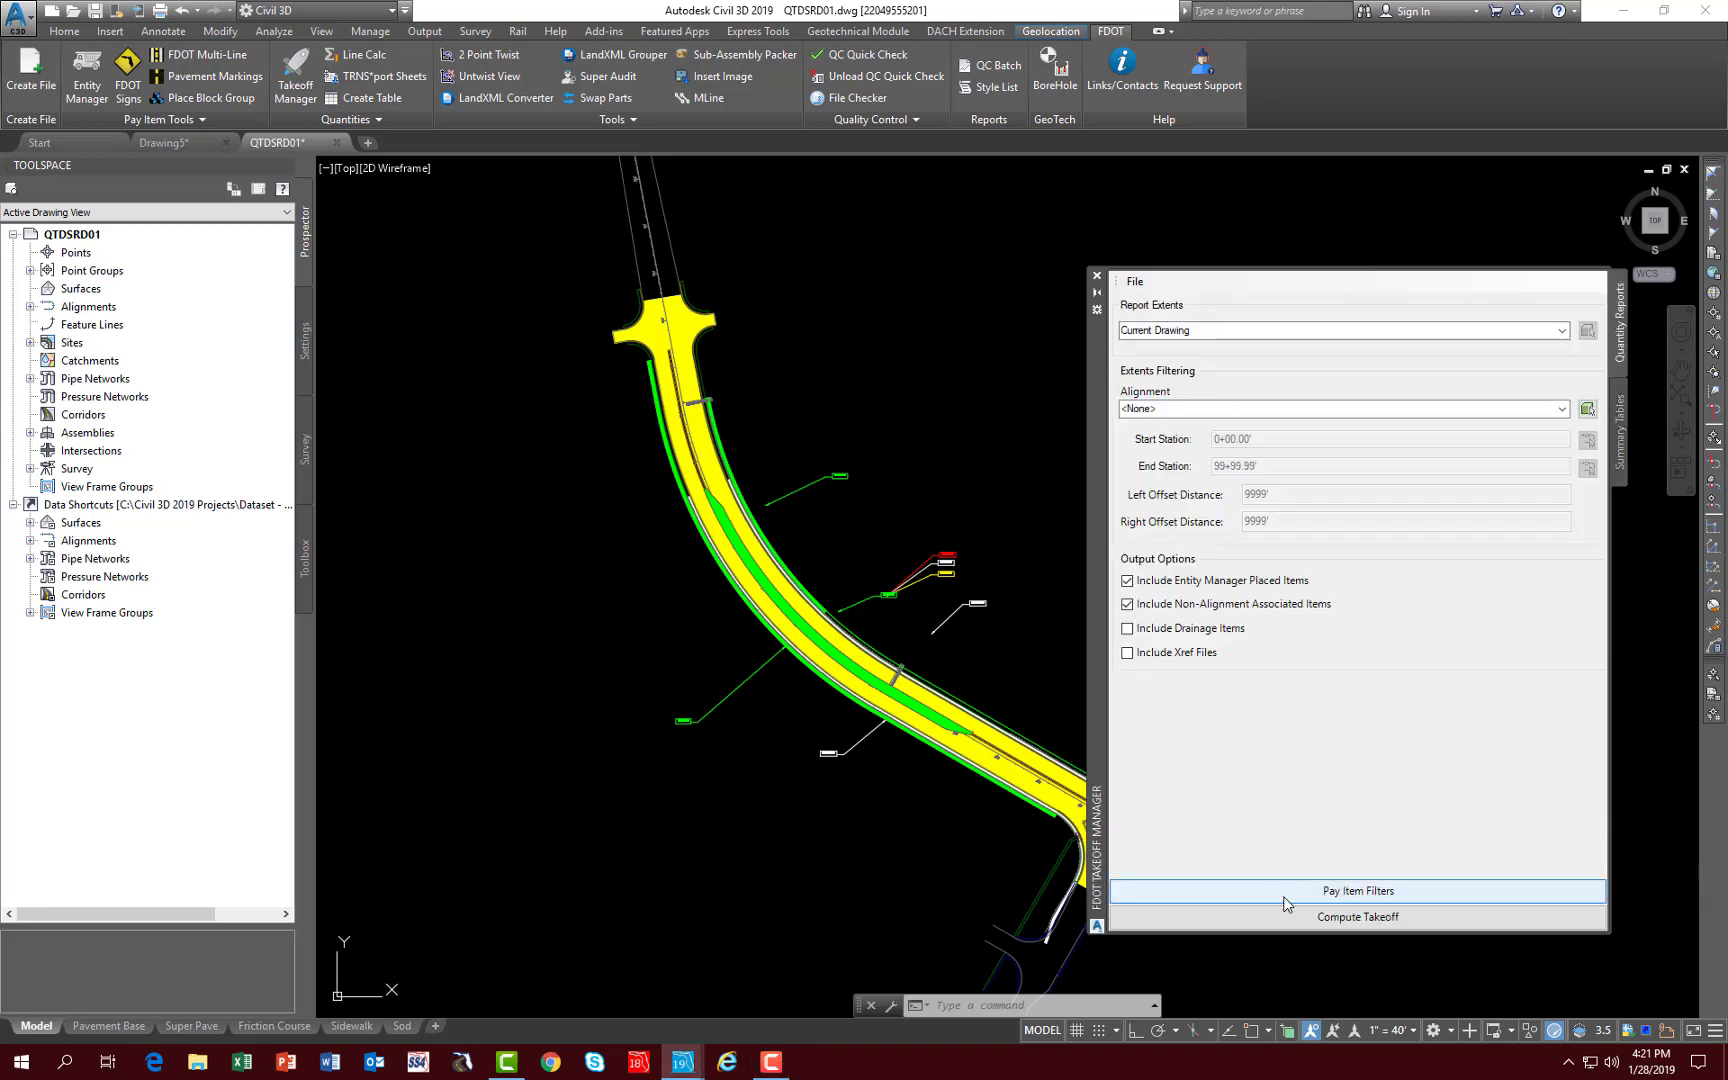
pyautogui.click(1286, 893)
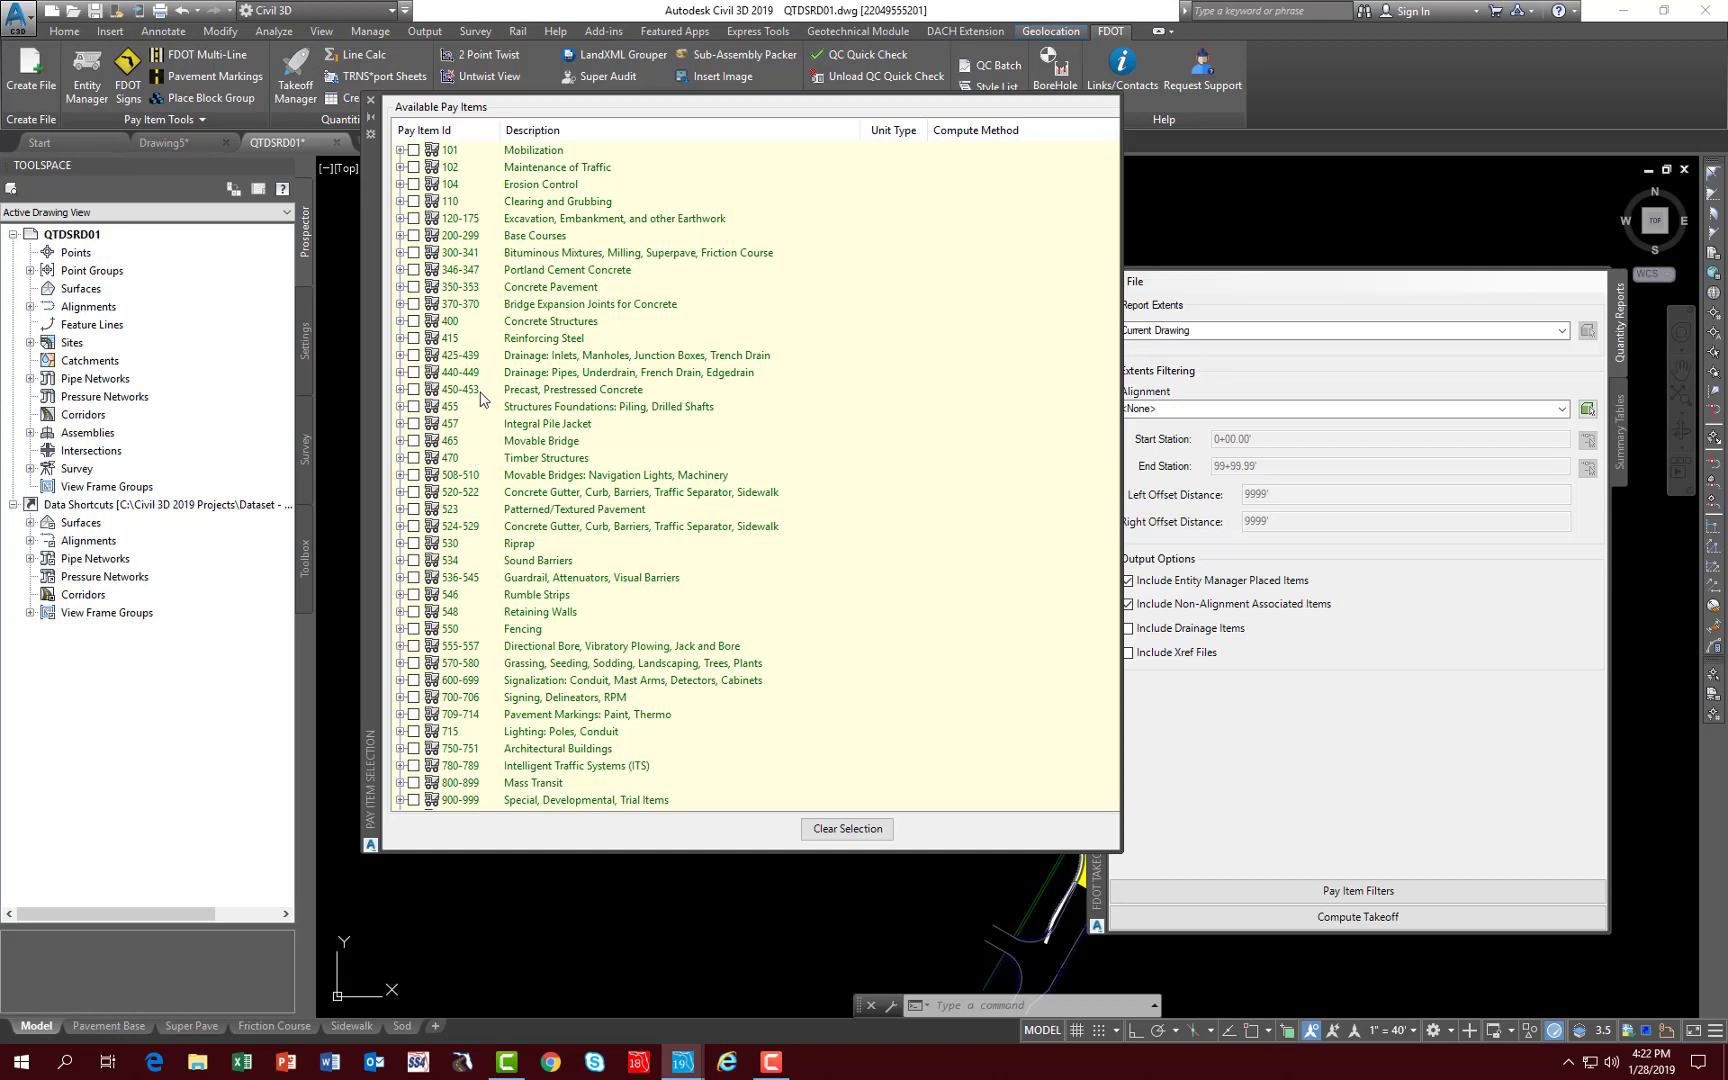
pyautogui.click(400, 253)
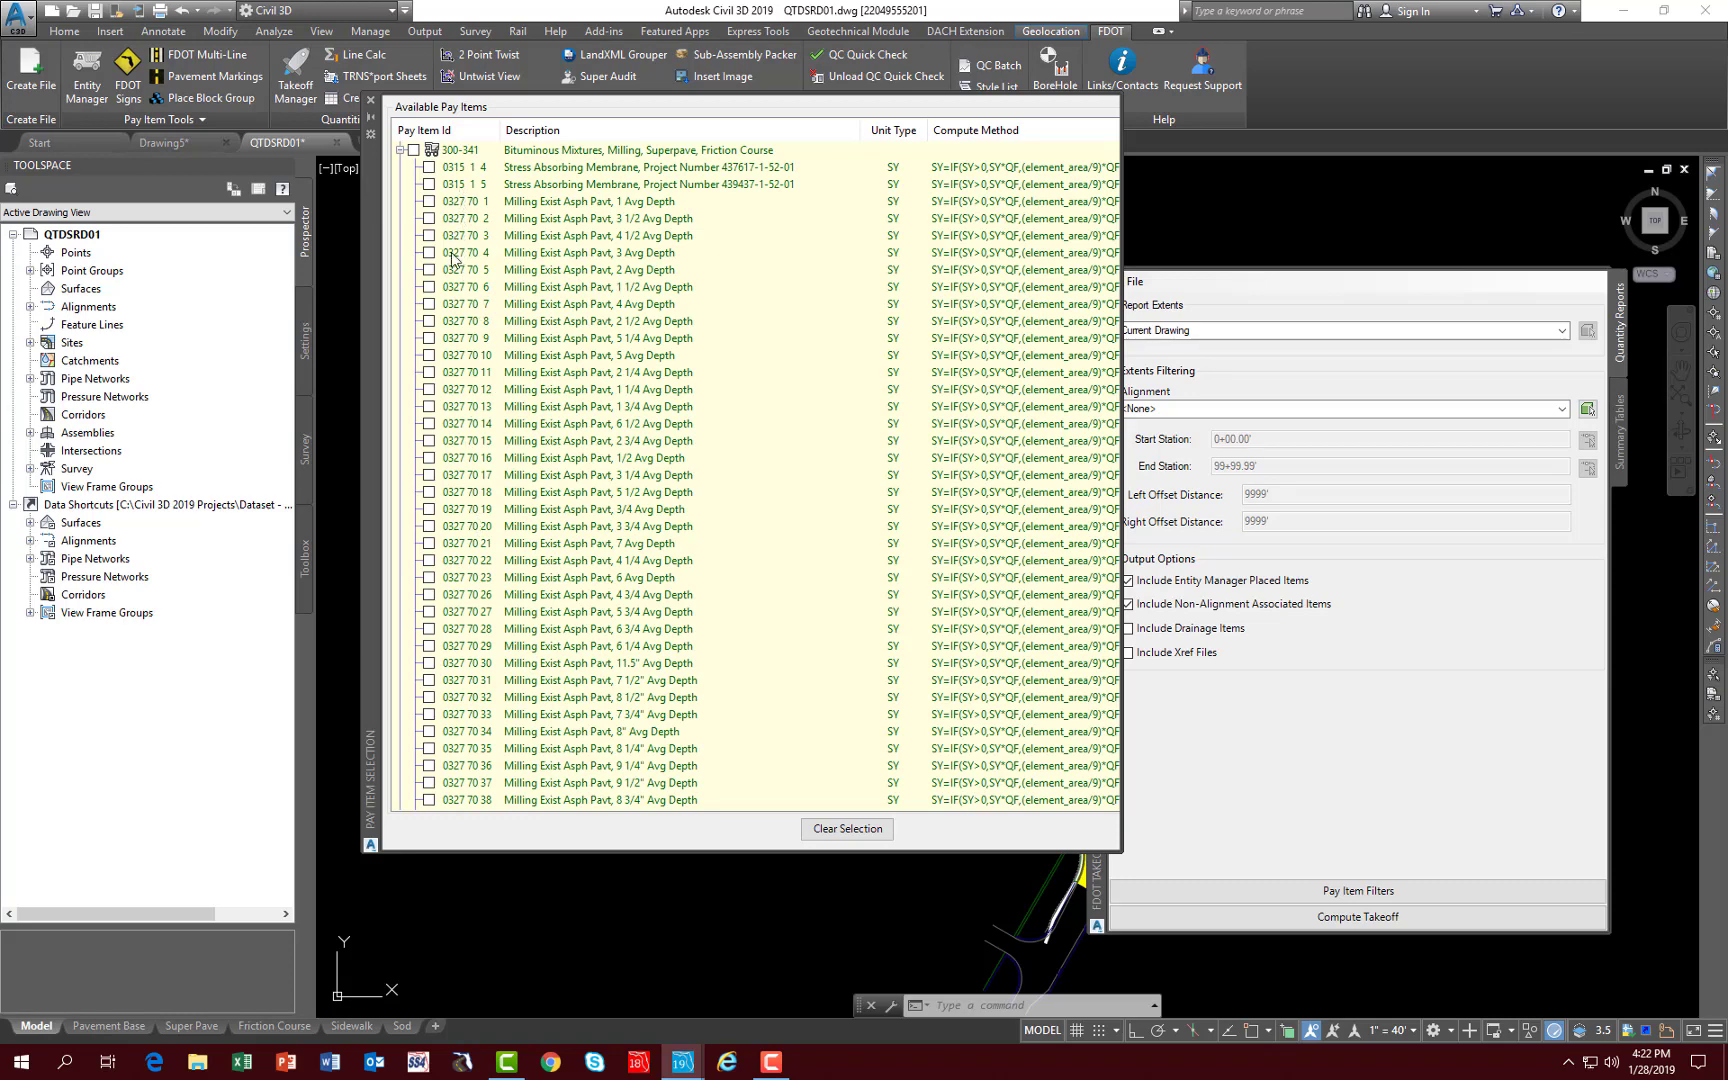
pyautogui.scroll(-12, 483, 445)
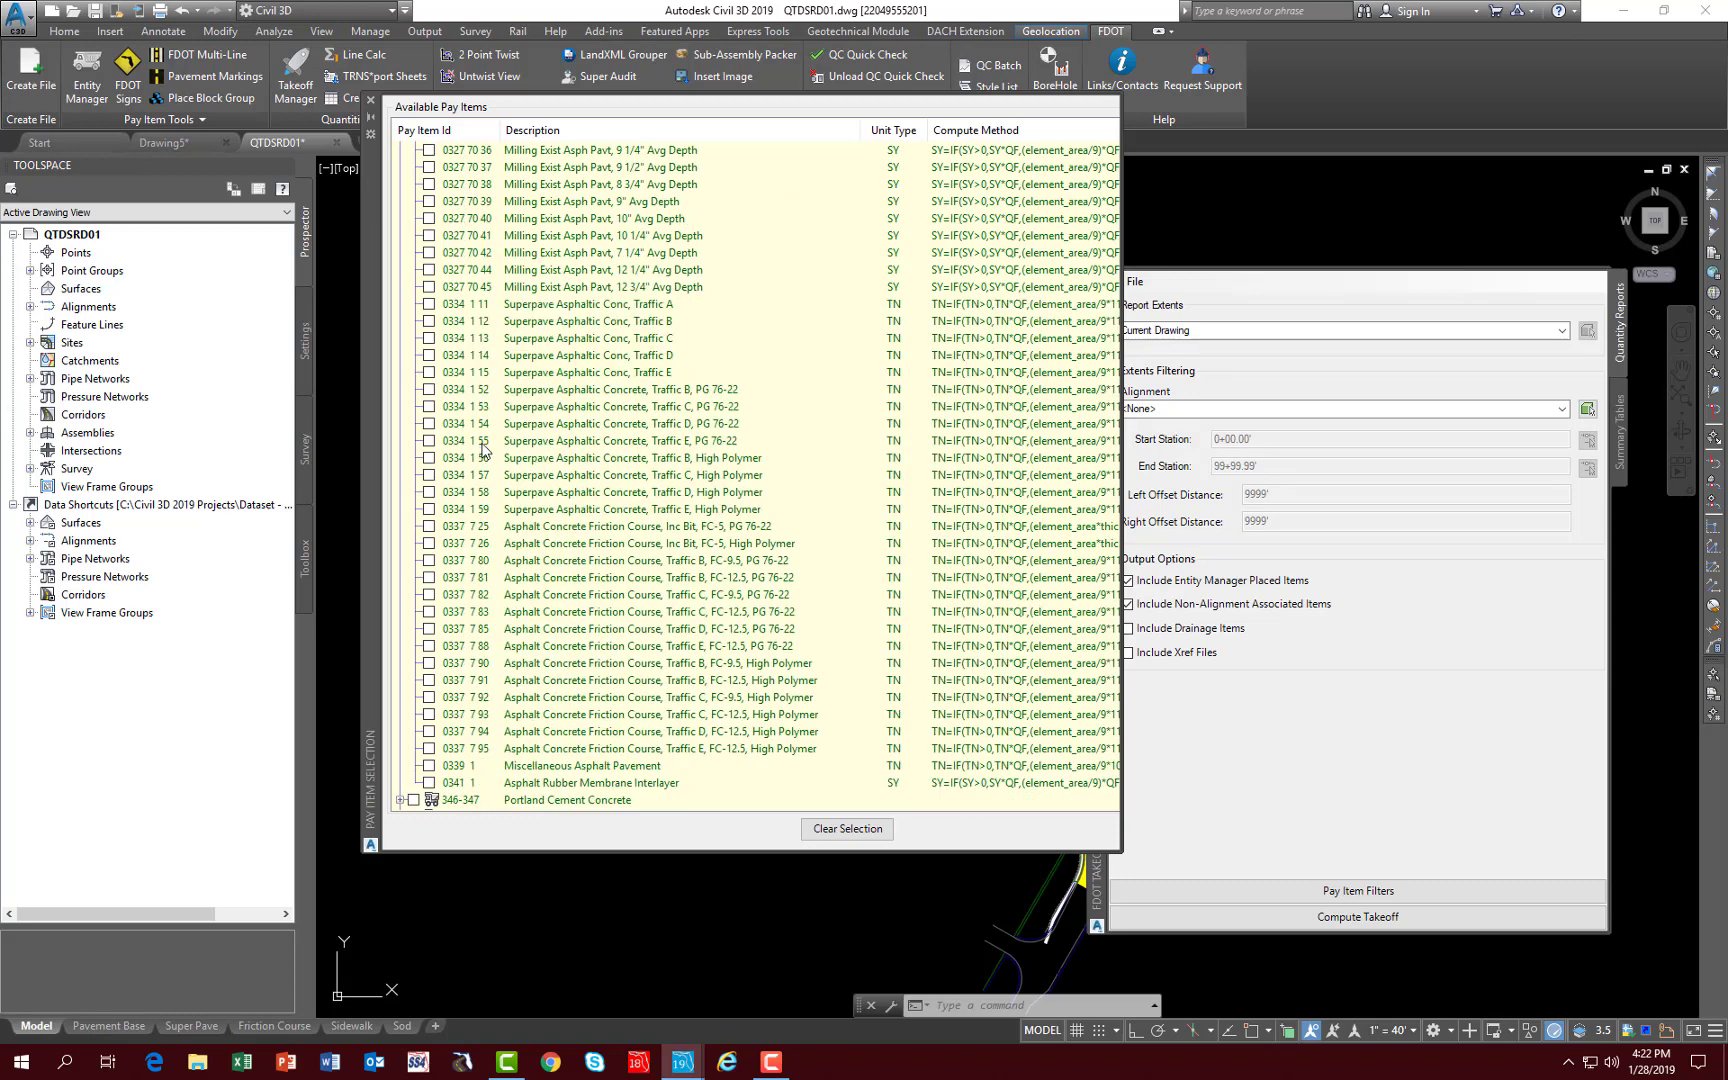
pyautogui.scroll(-3, 483, 447)
pyautogui.click(465, 377)
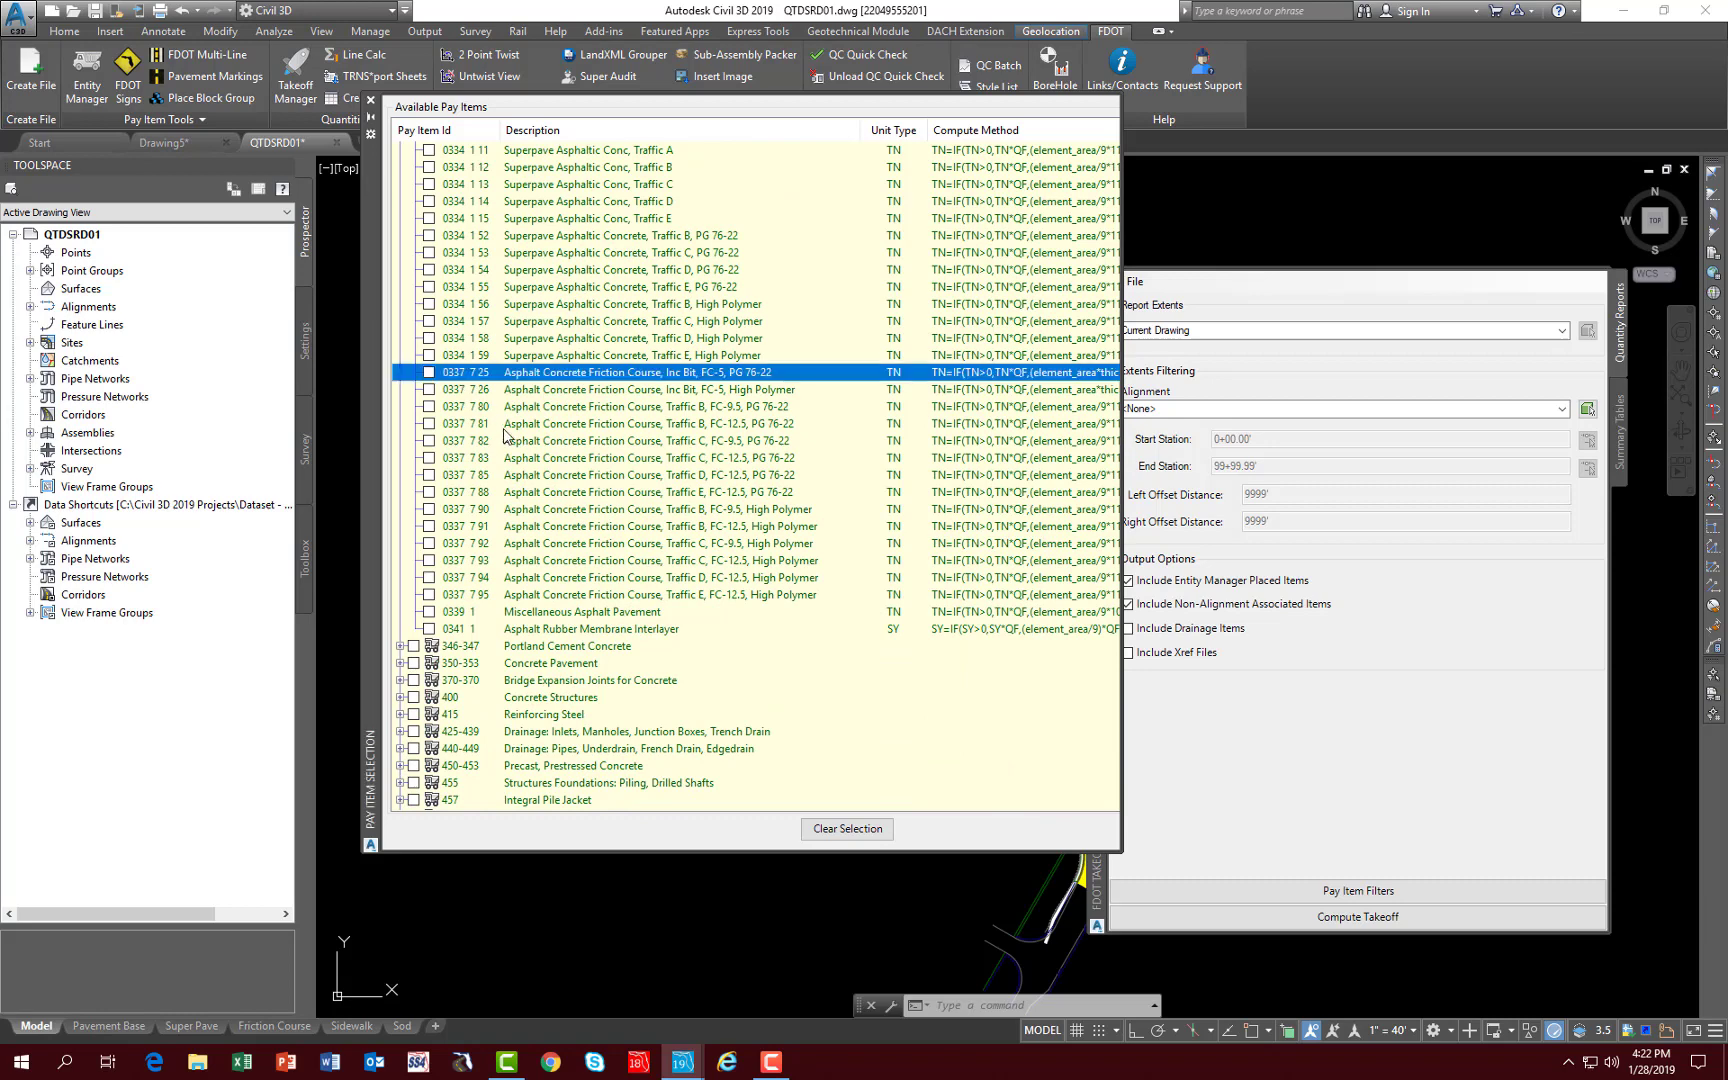
pyautogui.click(429, 372)
pyautogui.click(371, 104)
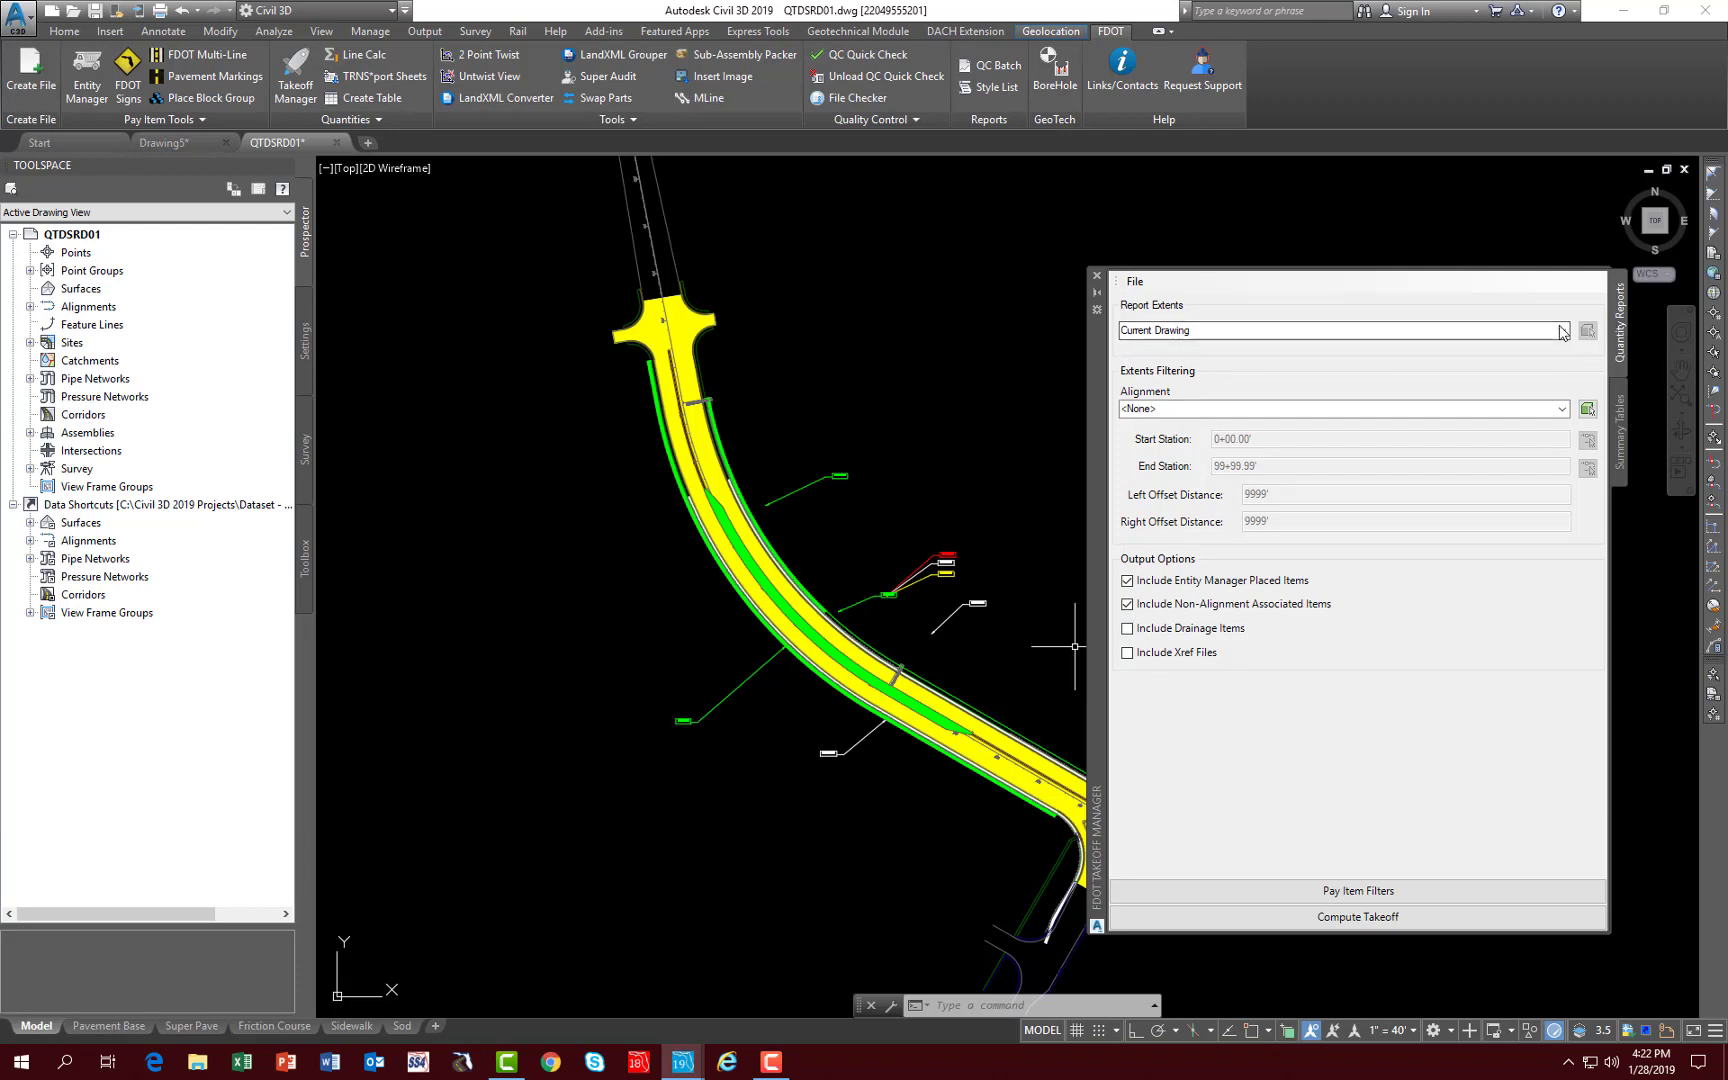
# - Compute the filtered takeoff relative to alignment SR61, review its Count Takeoff Report and close the report
pyautogui.click(1562, 410)
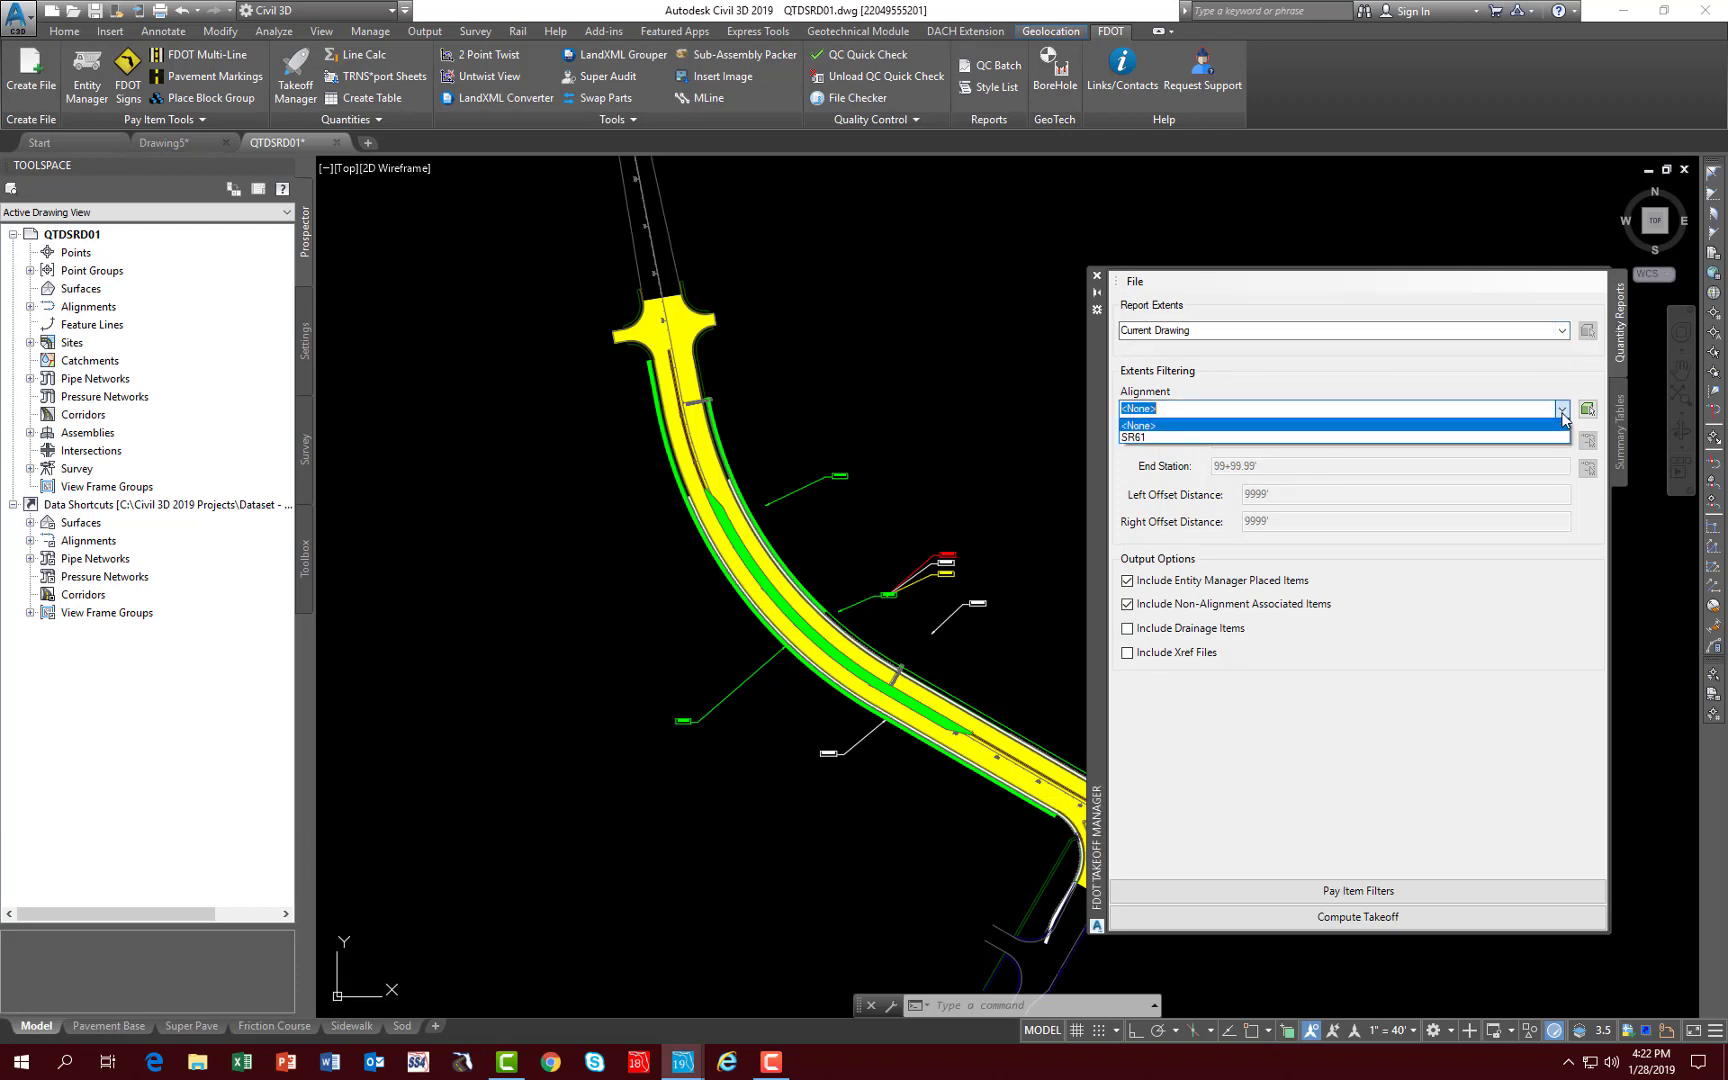
pyautogui.click(1140, 438)
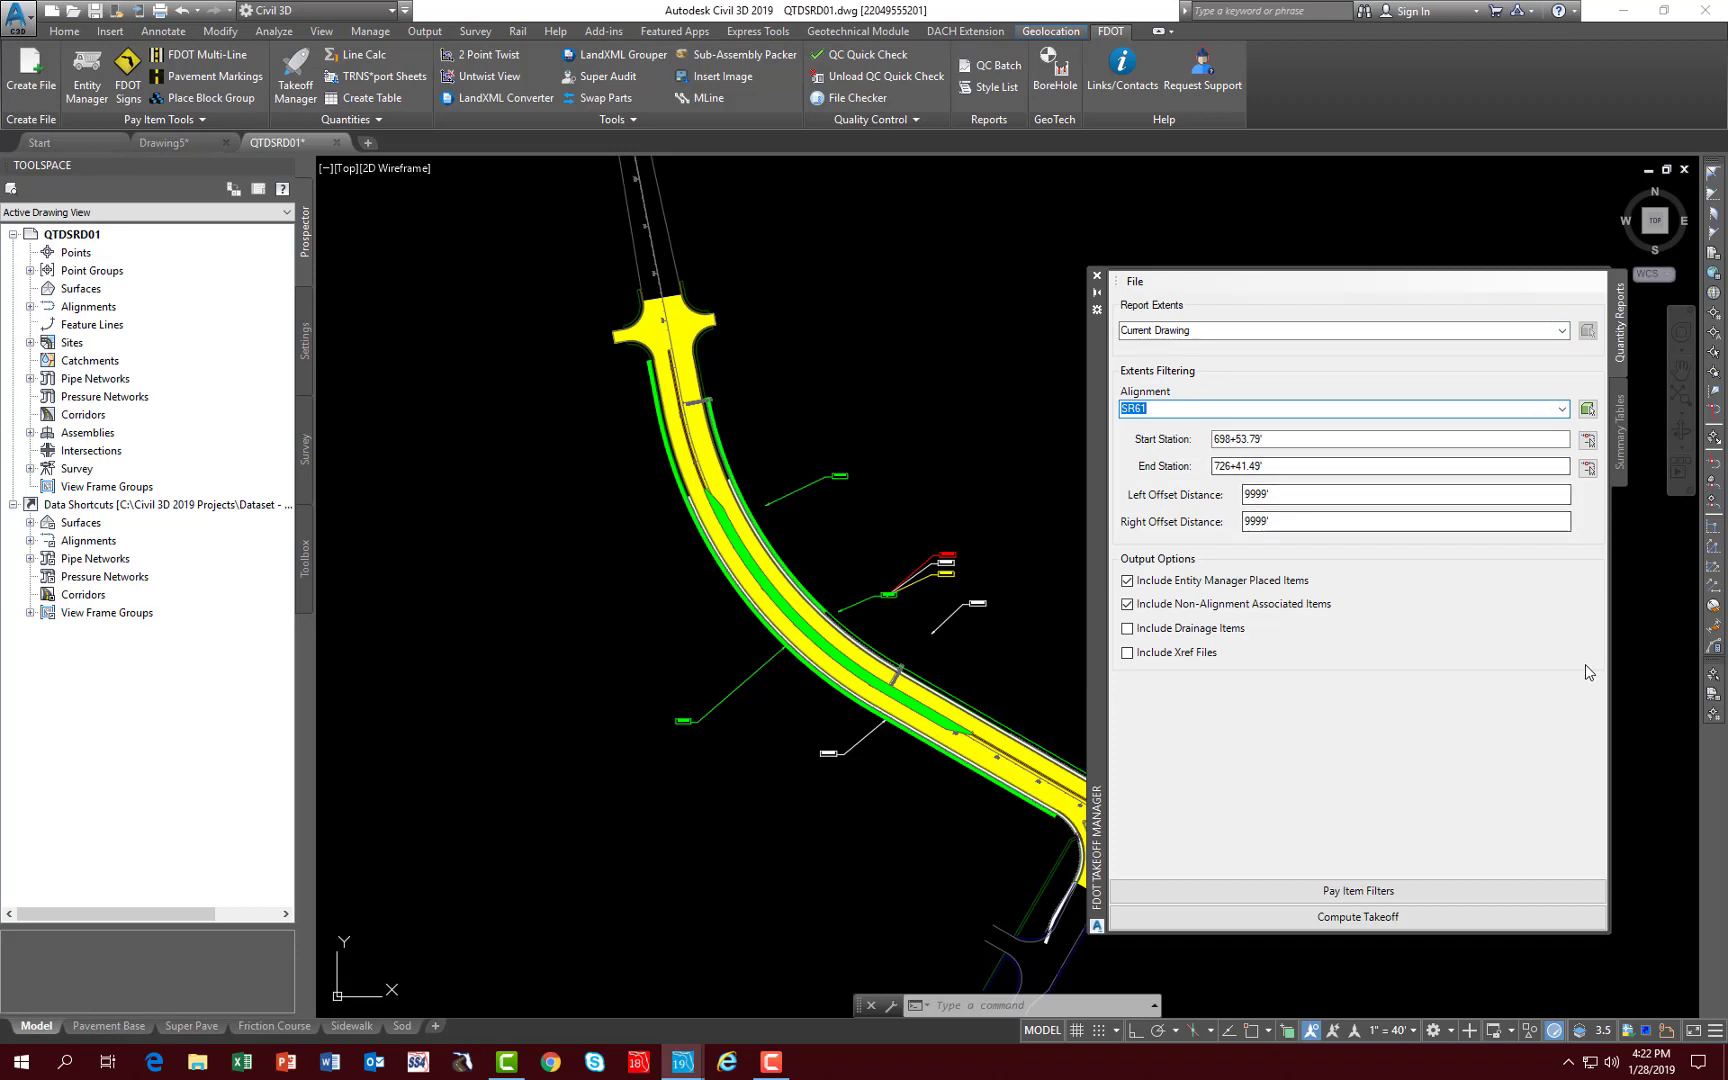
pyautogui.click(1258, 917)
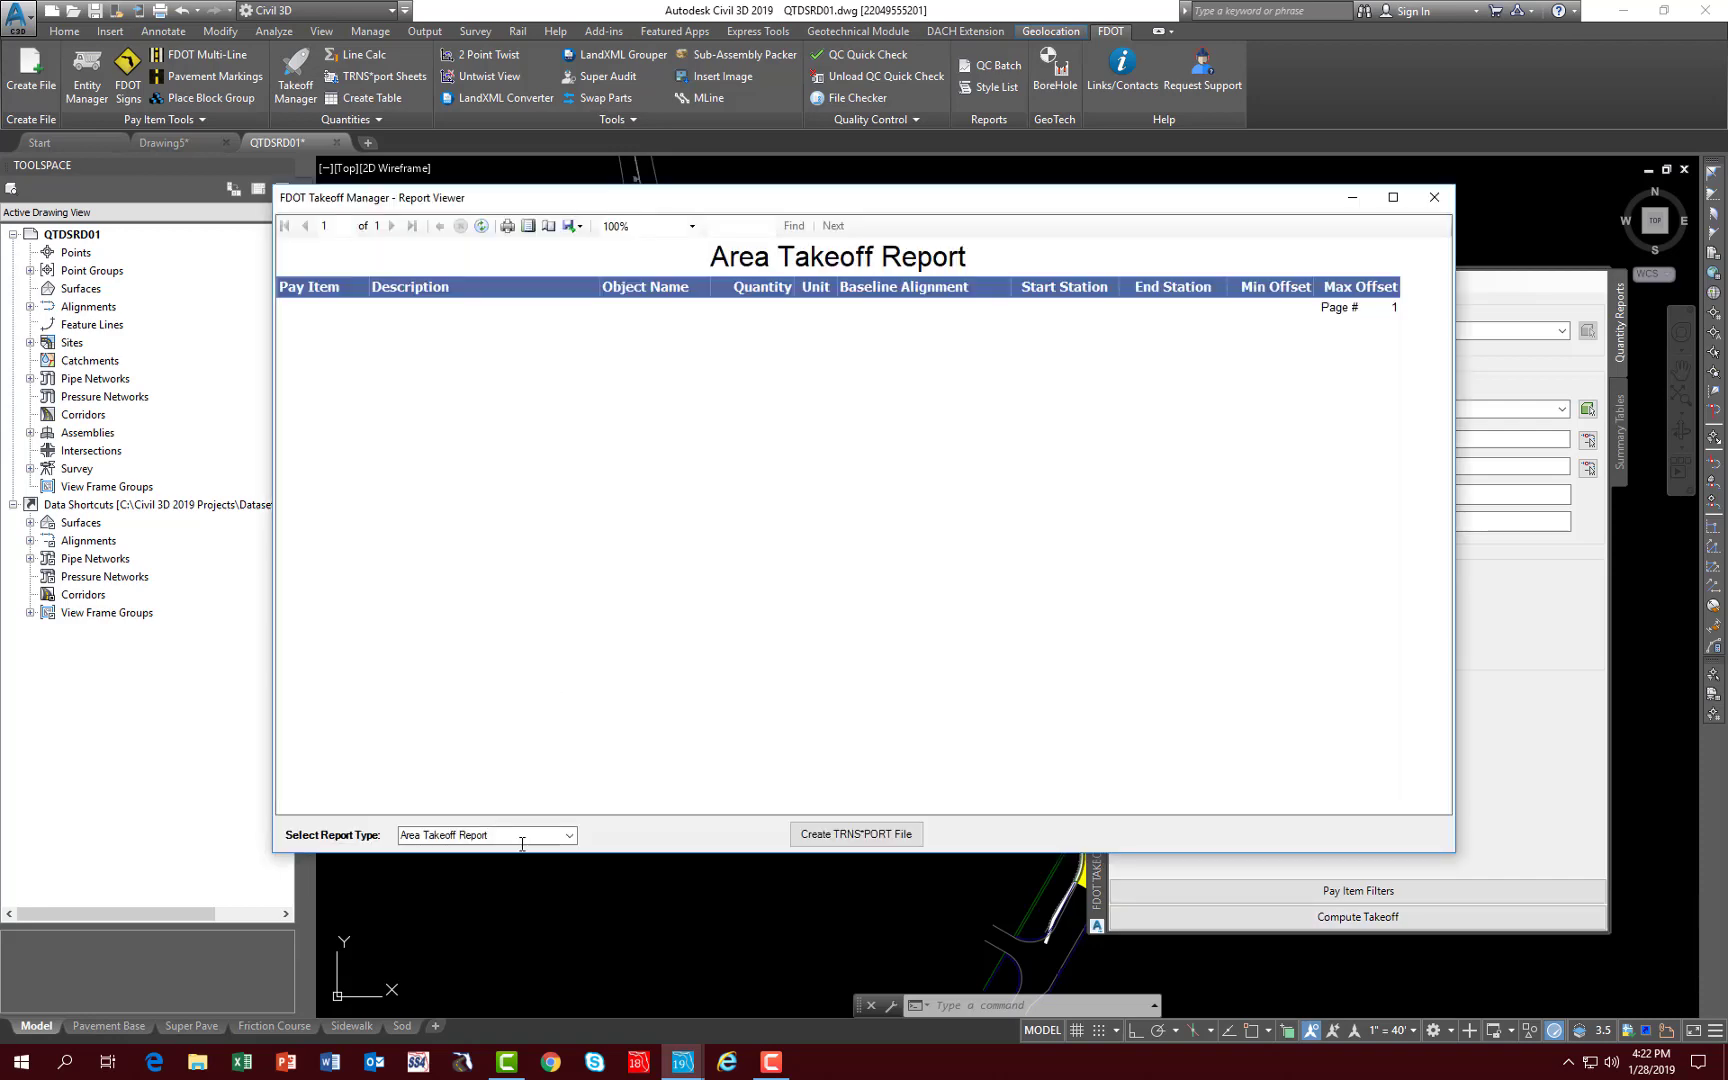
pyautogui.click(568, 836)
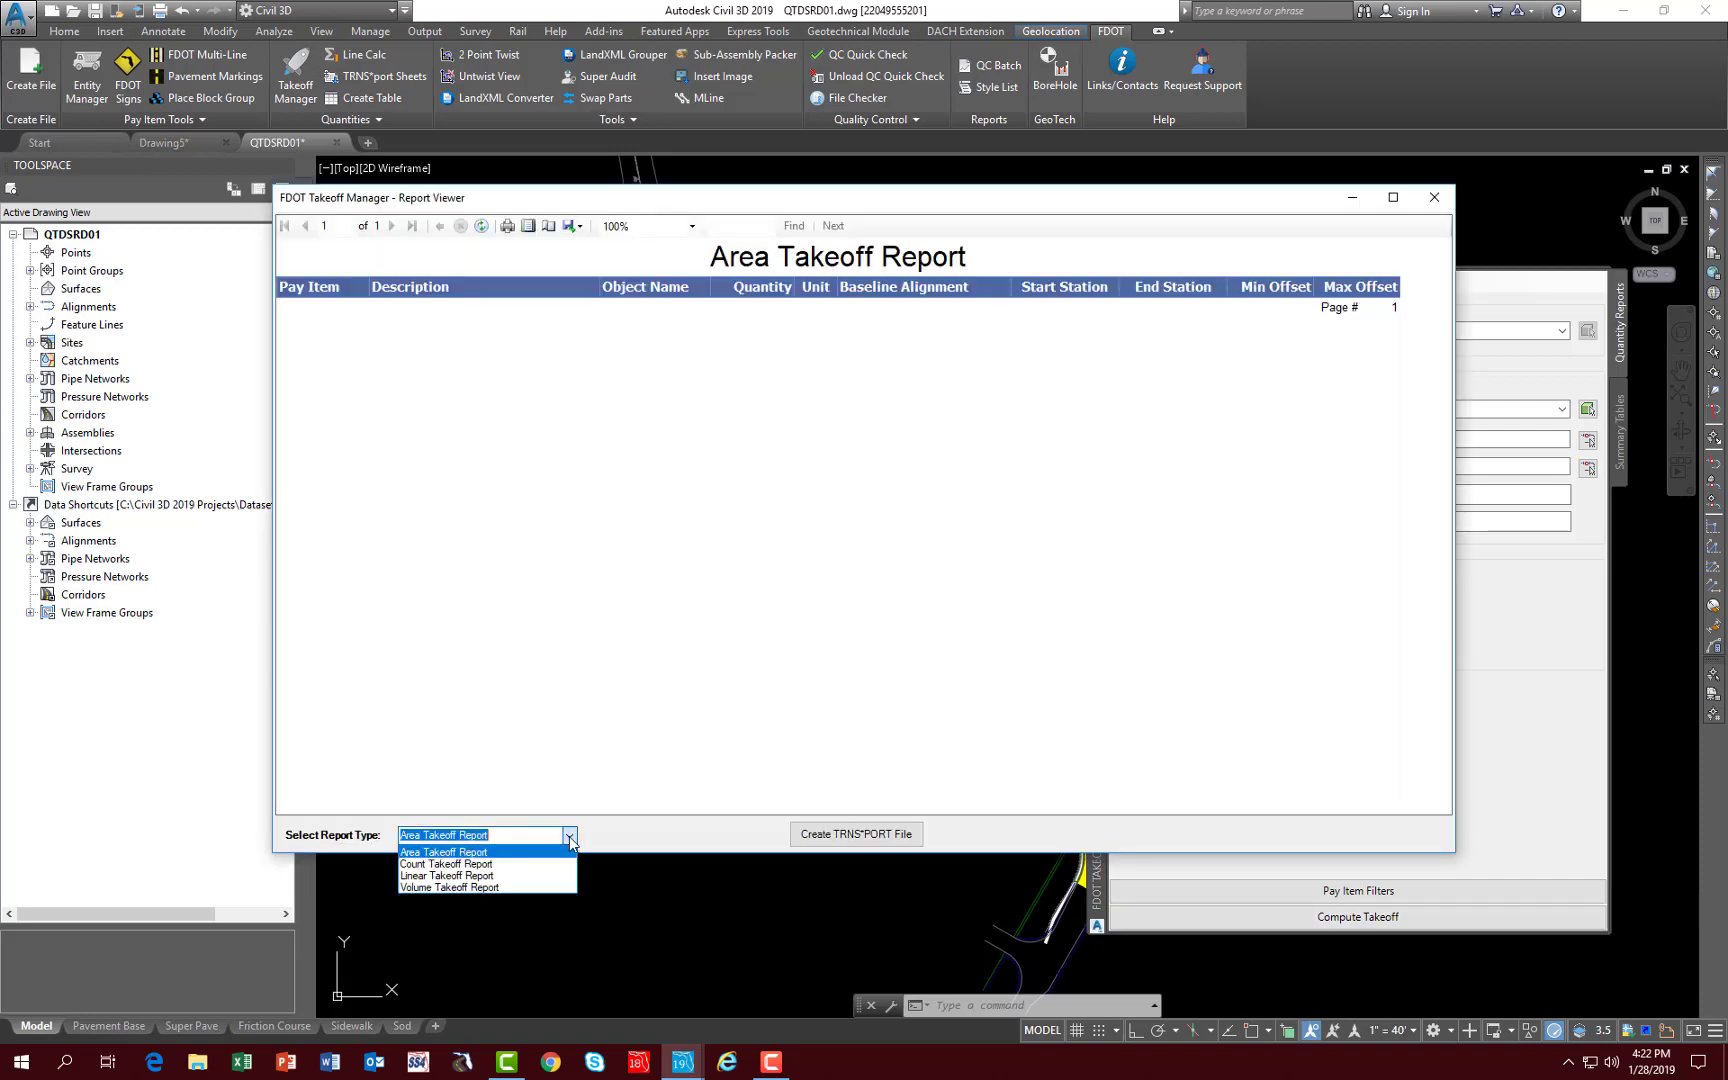
pyautogui.click(467, 864)
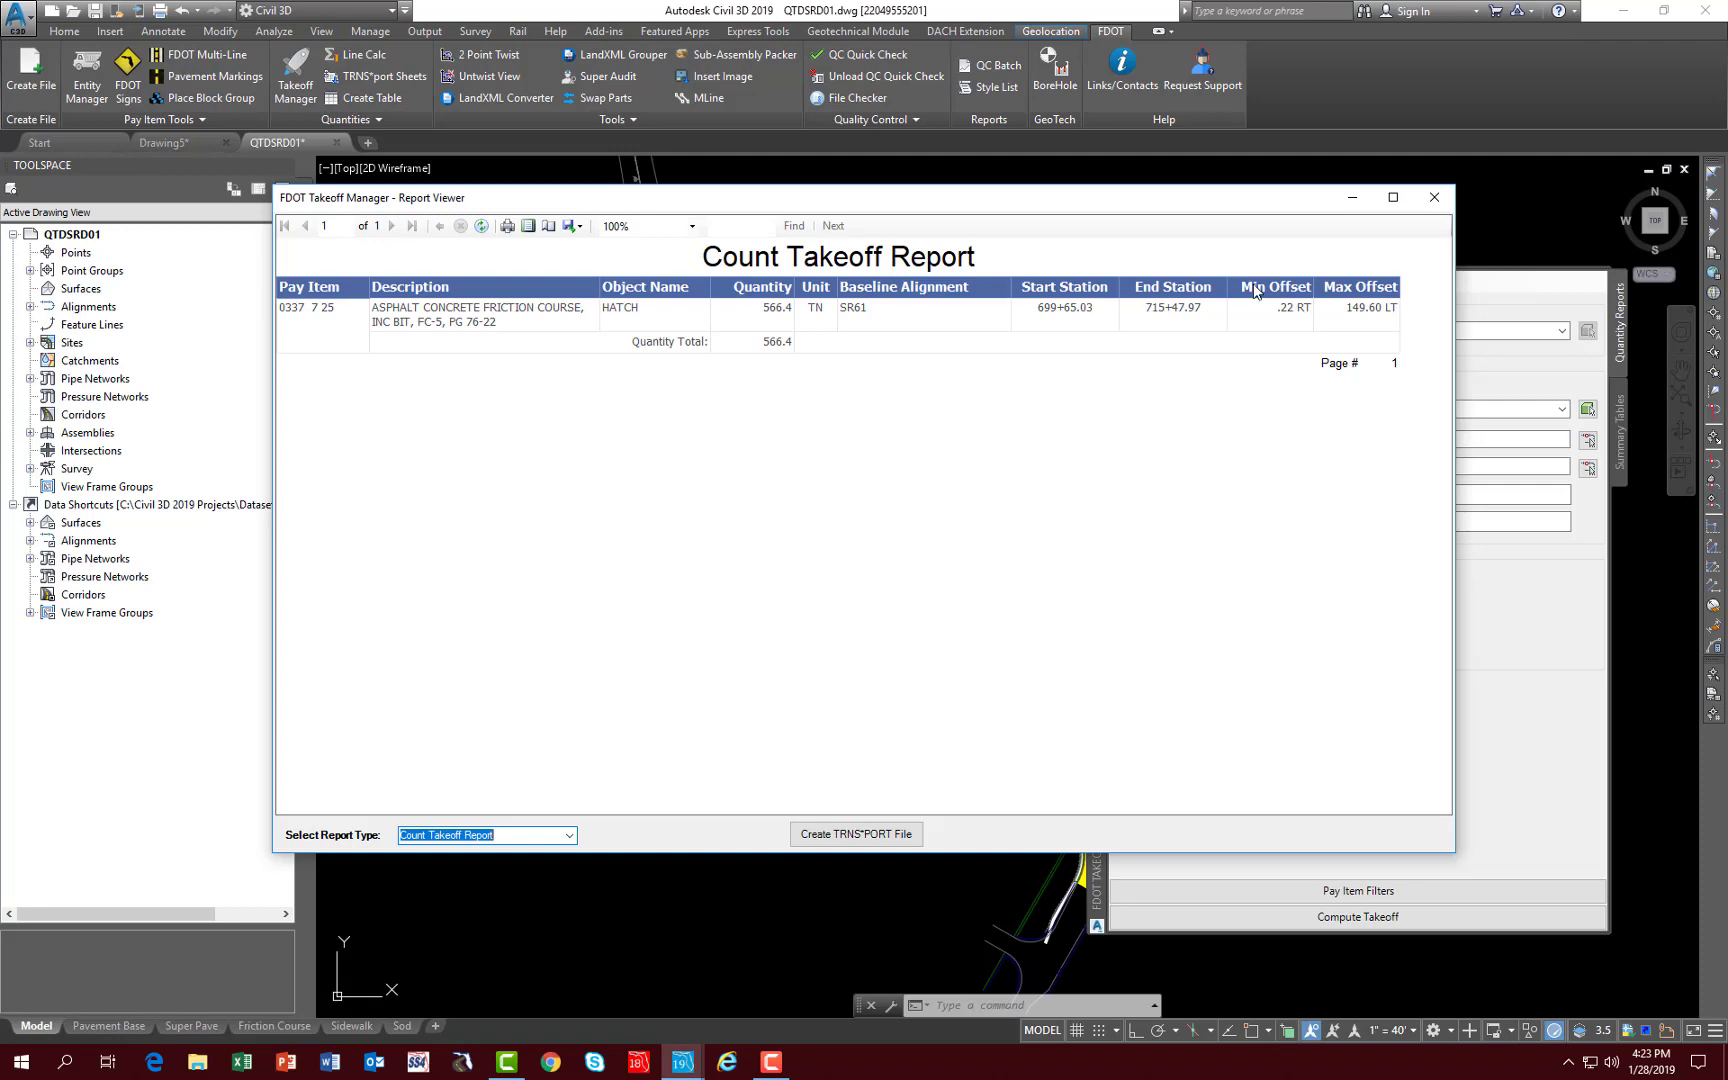
pyautogui.click(1435, 200)
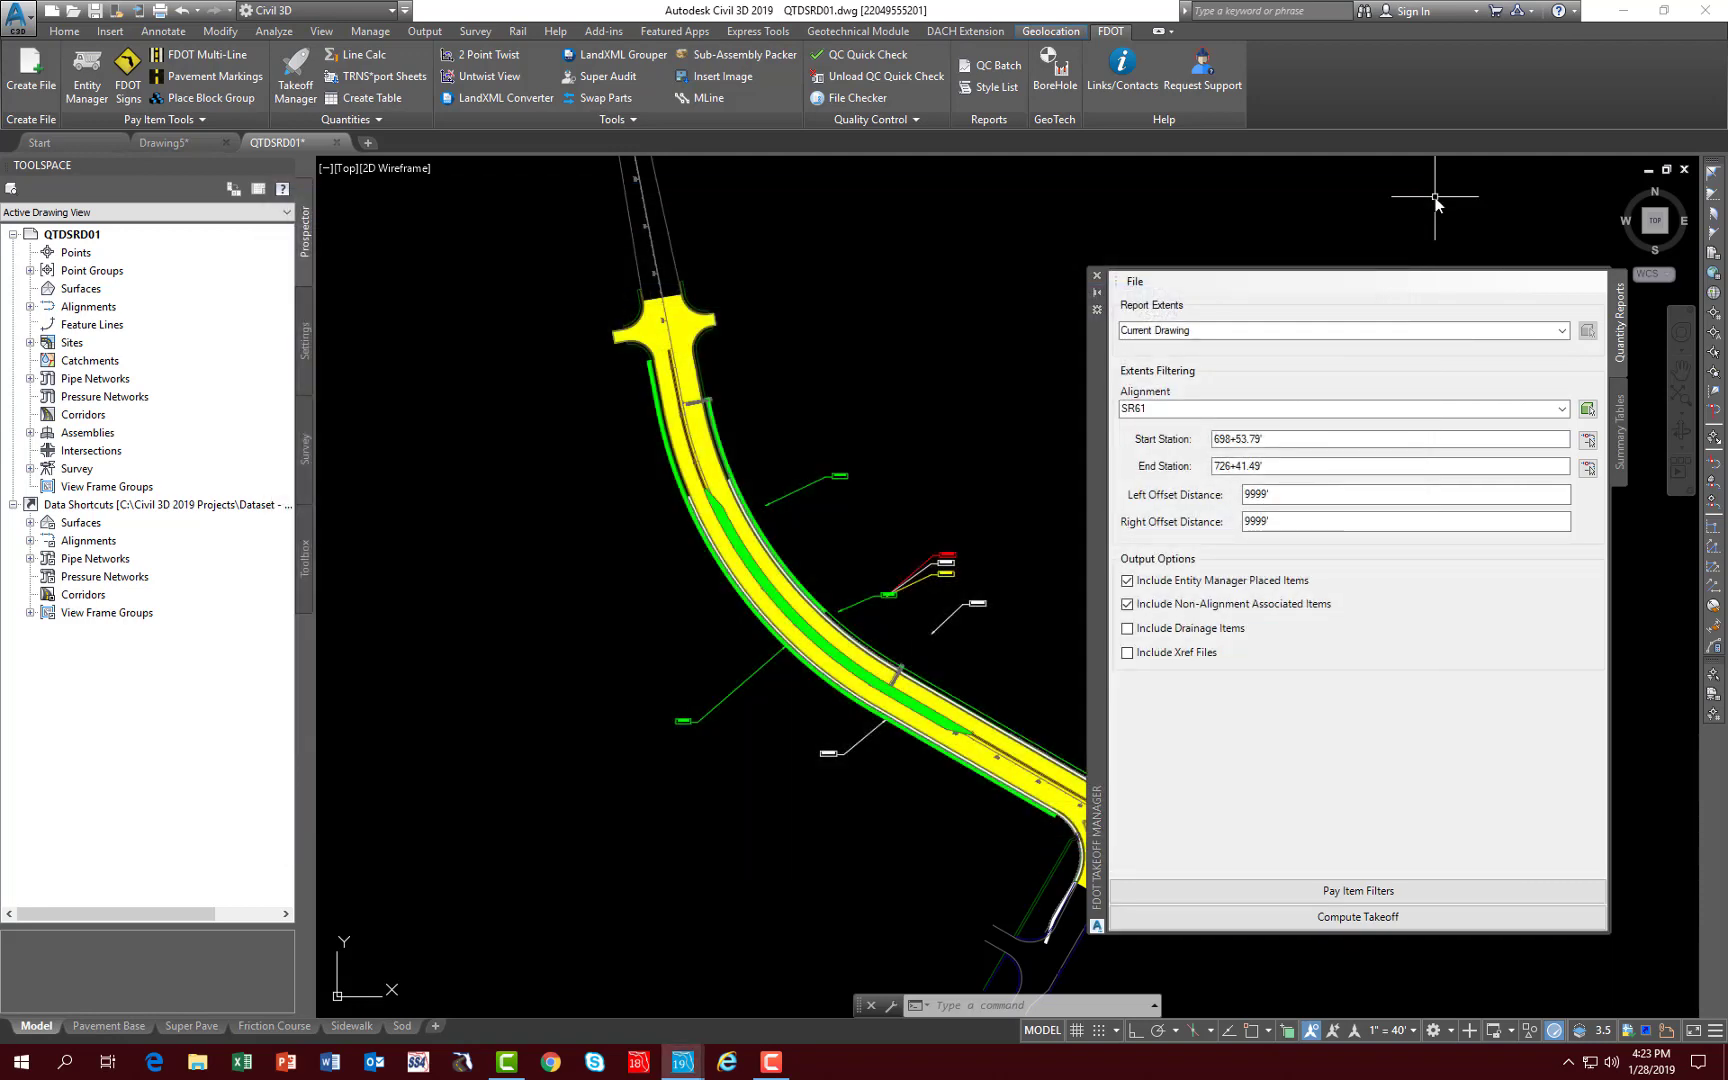
# - Clear the selected pay item filter and close Takeoff Manager
pyautogui.click(1303, 891)
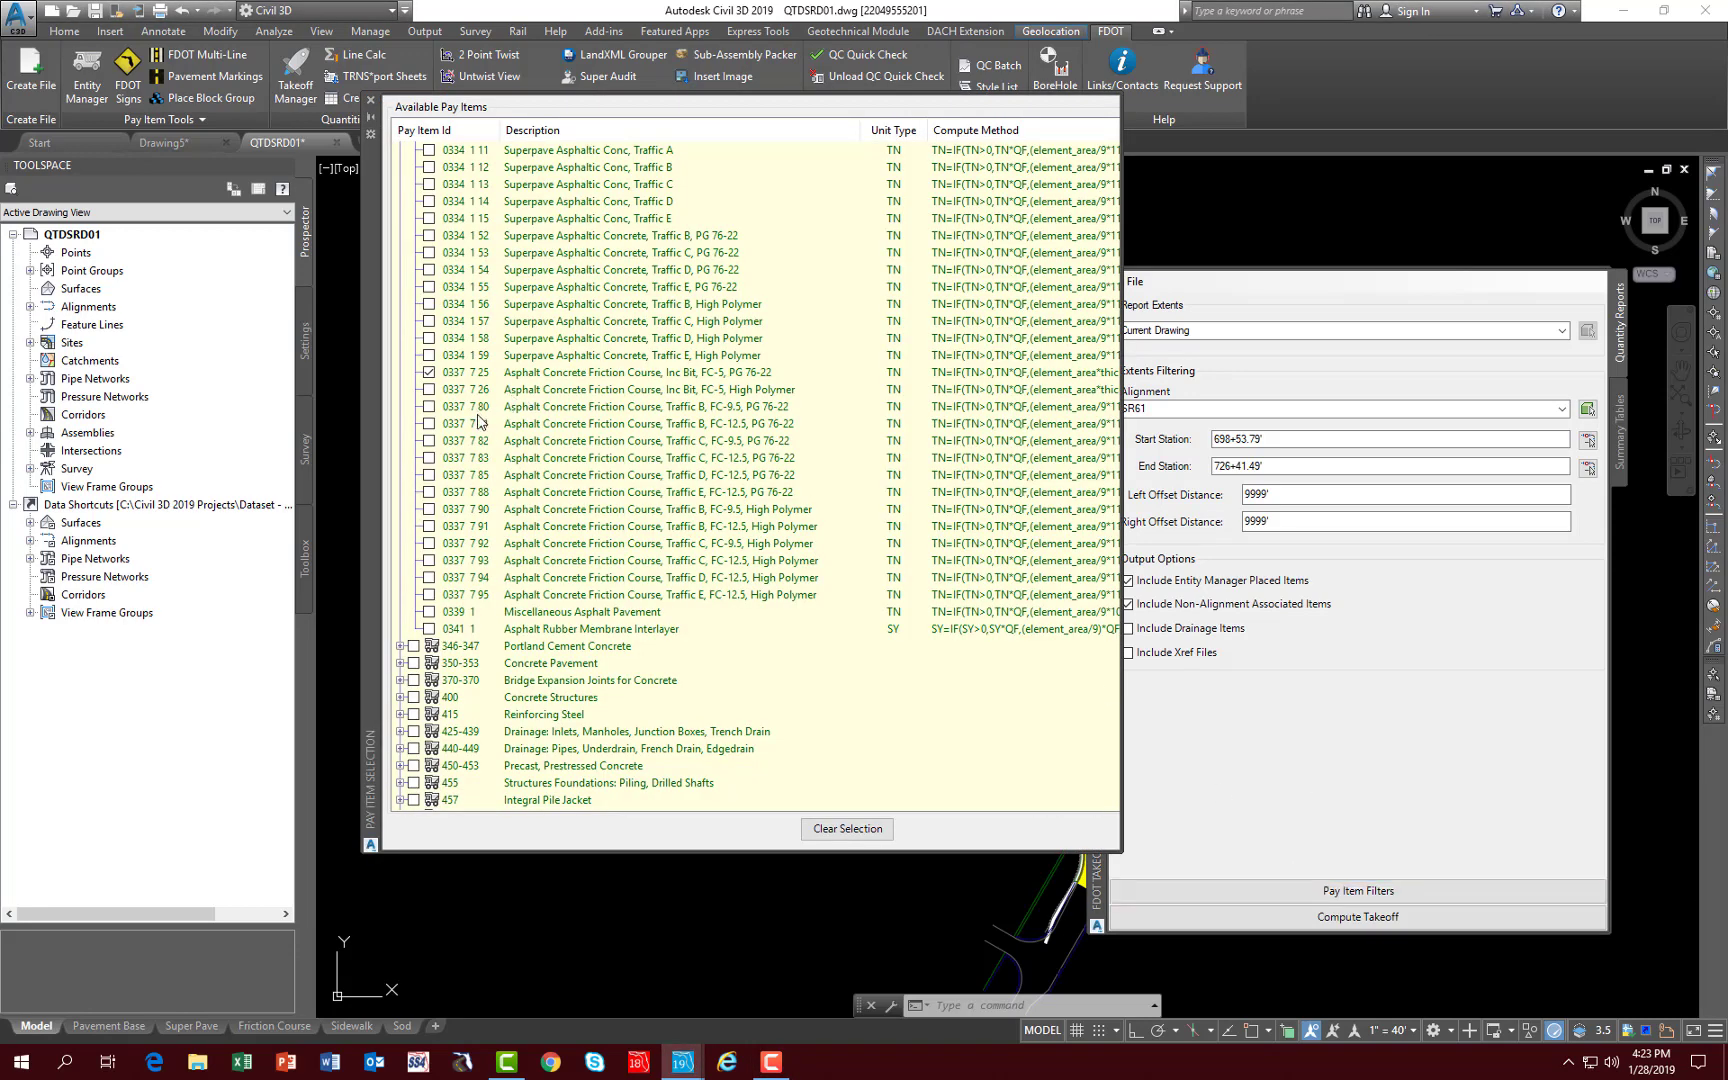
pyautogui.scroll(6, 478, 421)
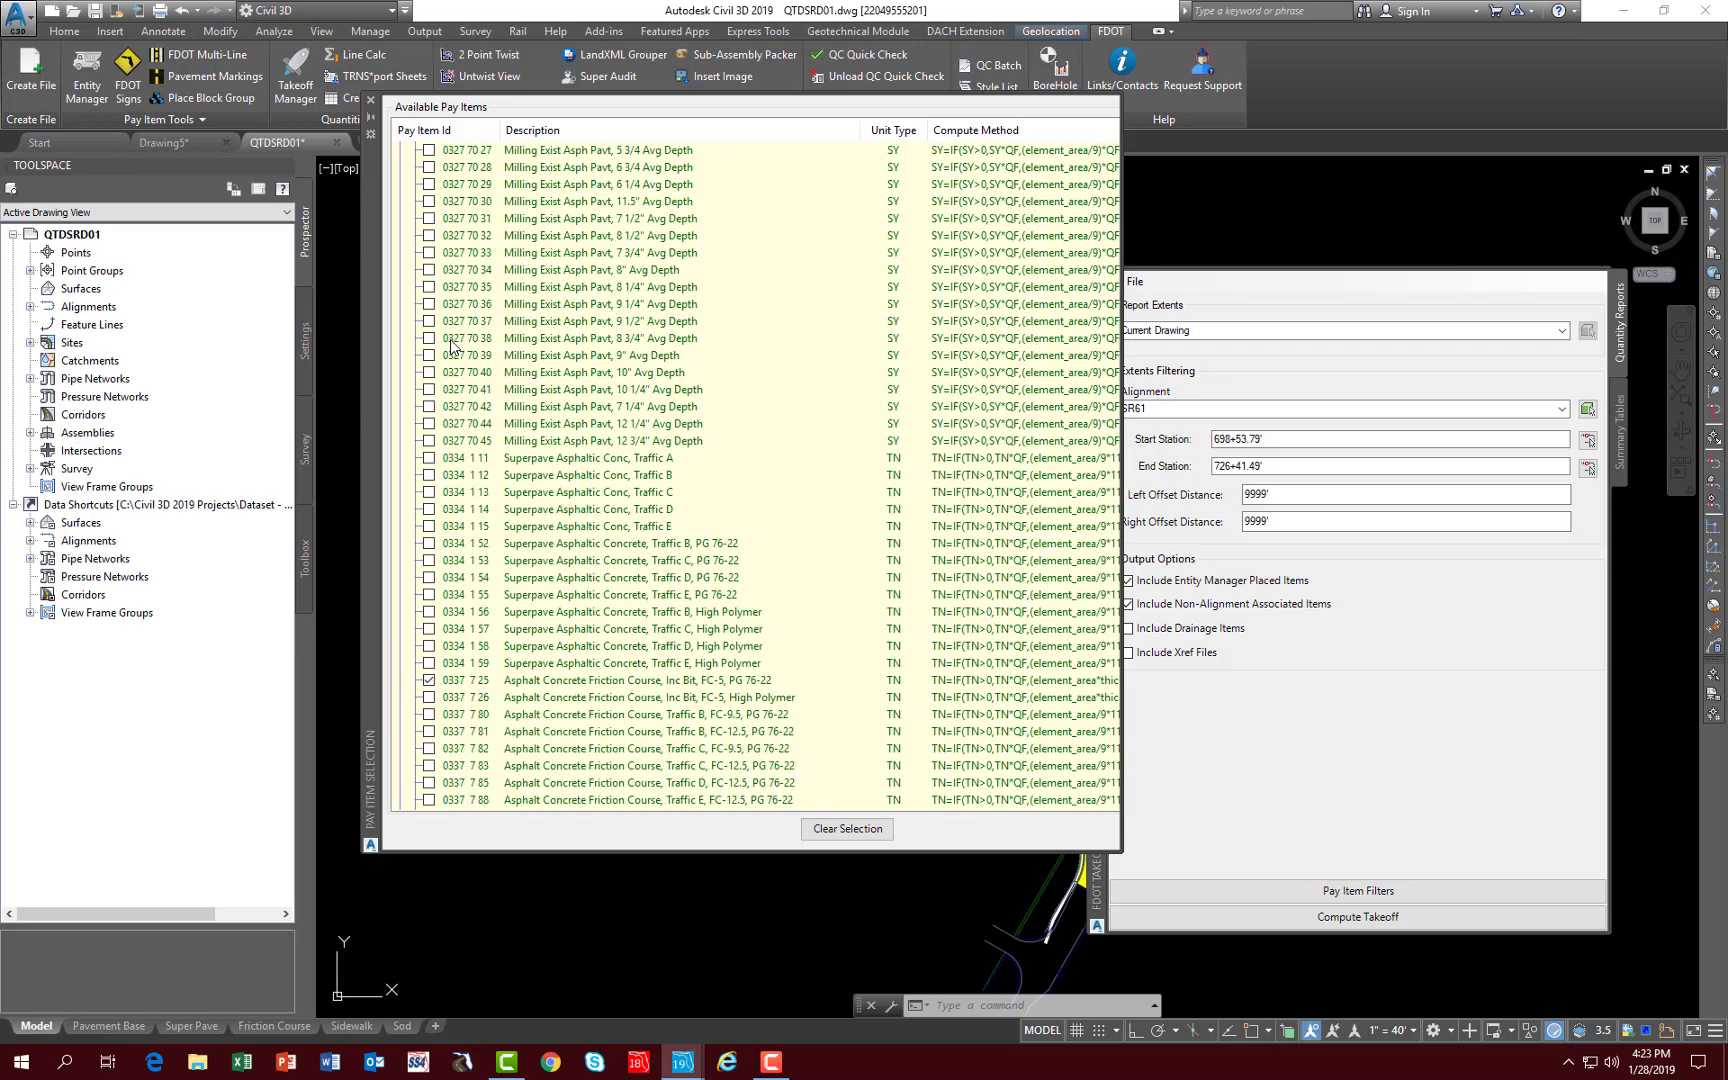
pyautogui.click(848, 830)
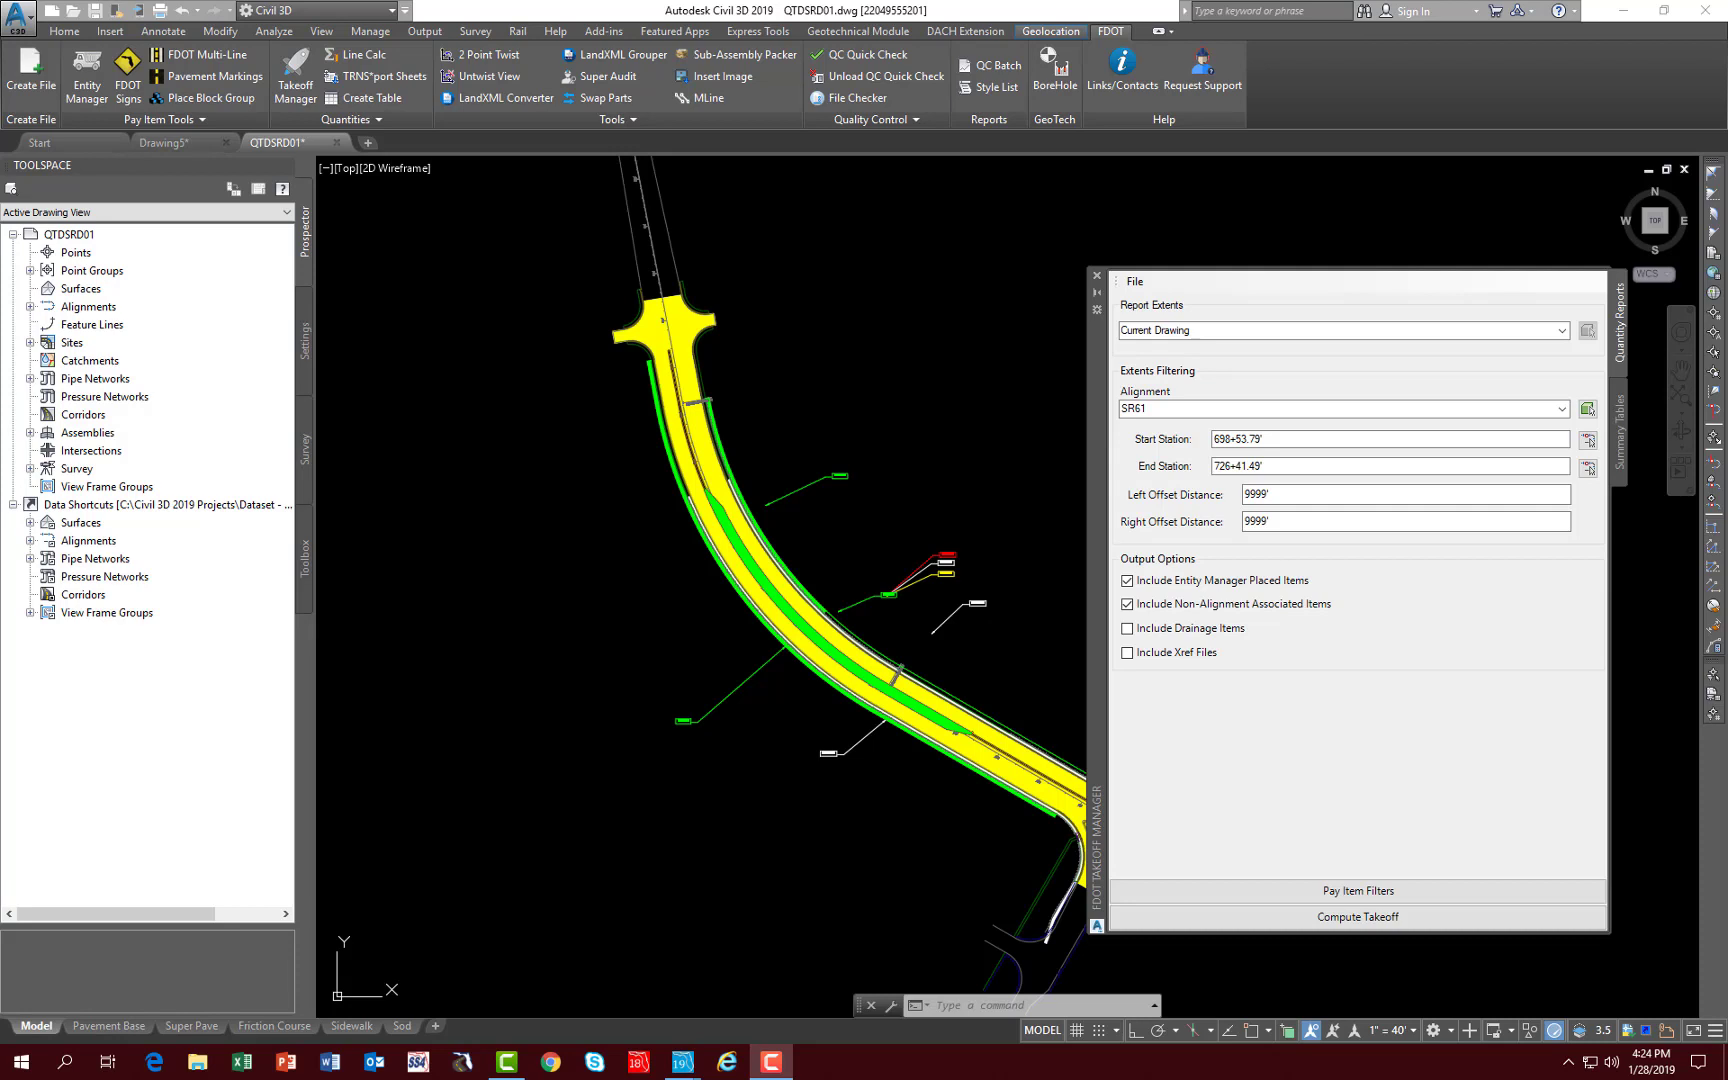
pyautogui.click(1097, 276)
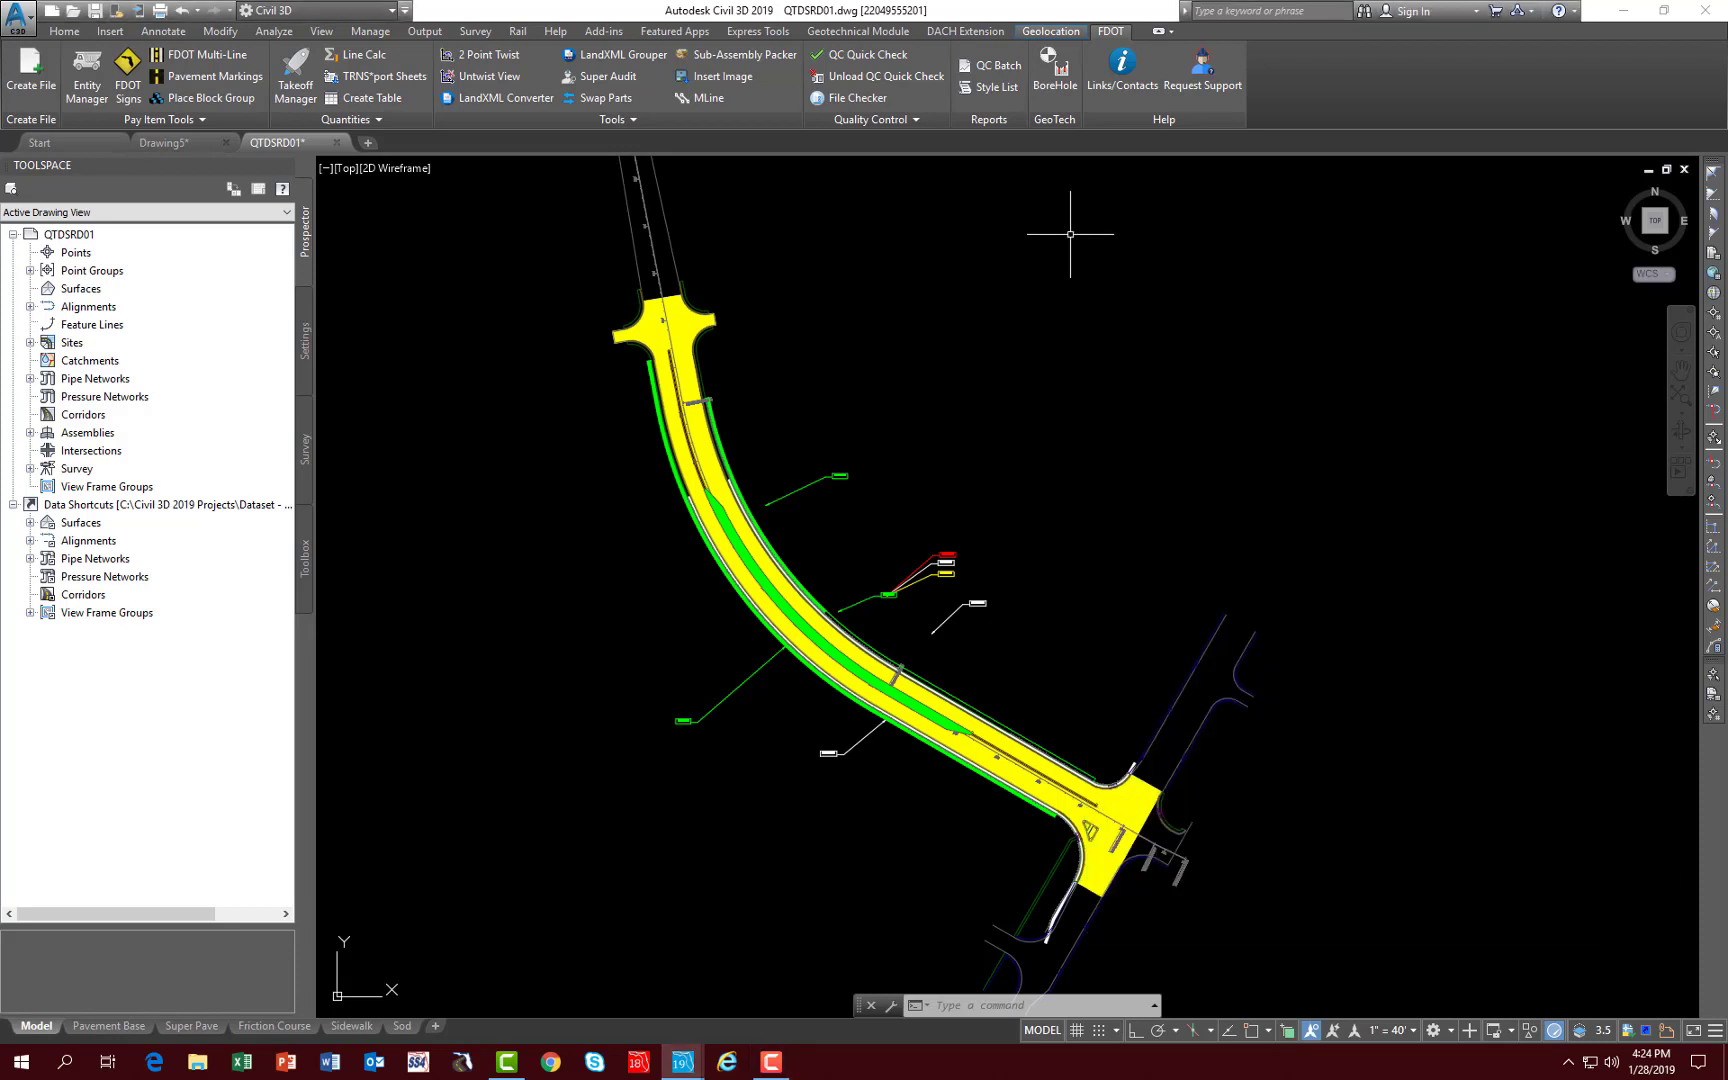
# - Close the QTDSRD01 drawing with its changes saved and open DSGNRD01 from the roadway folder
pyautogui.click(334, 144)
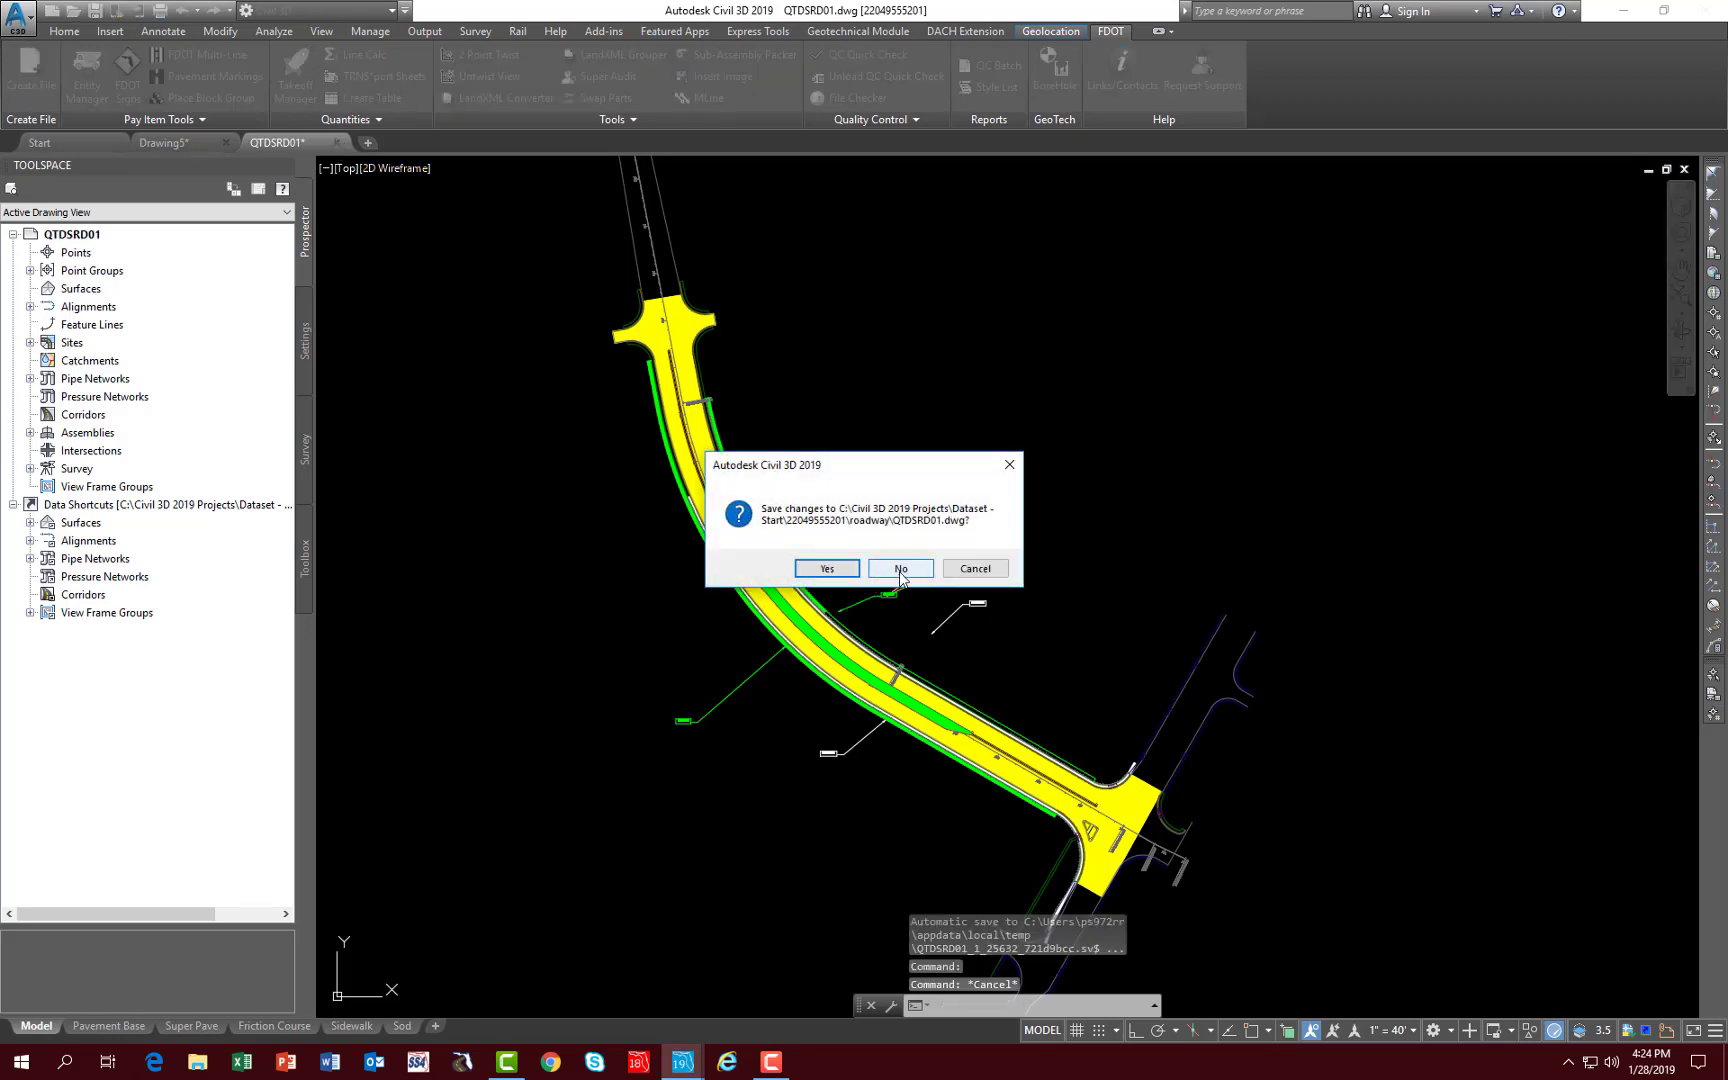
pyautogui.click(827, 569)
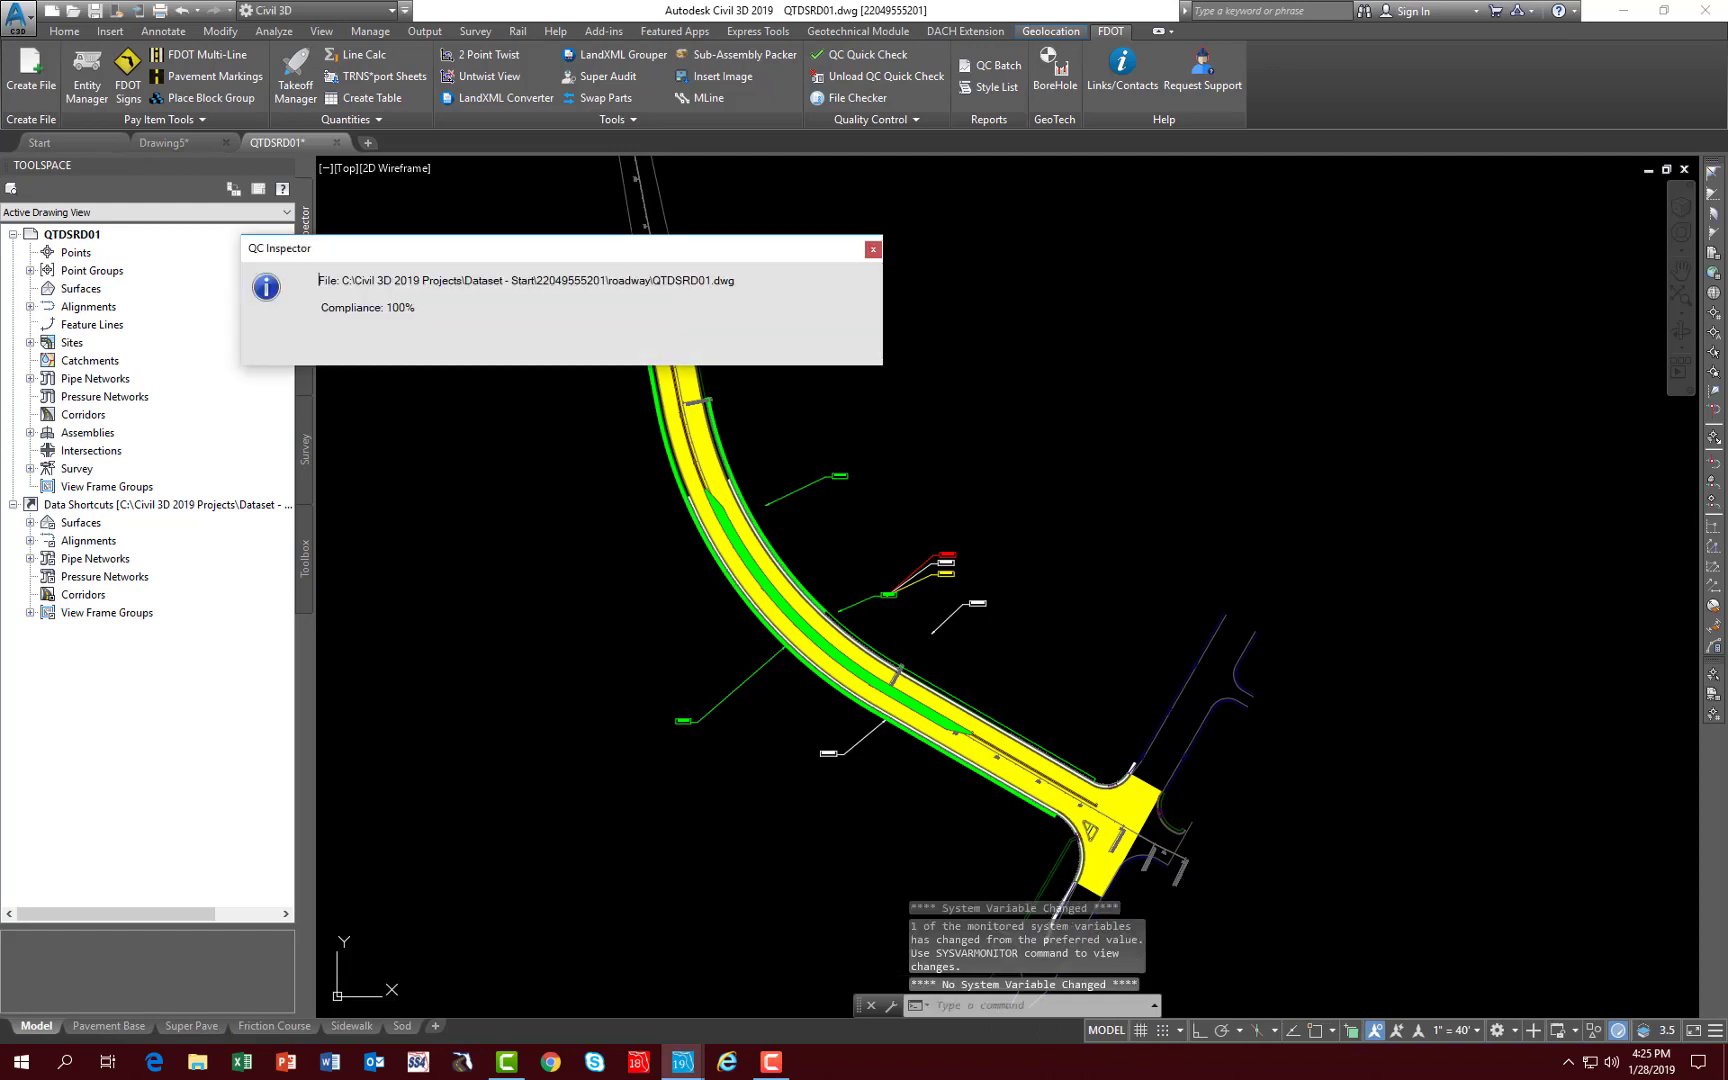
pyautogui.click(73, 10)
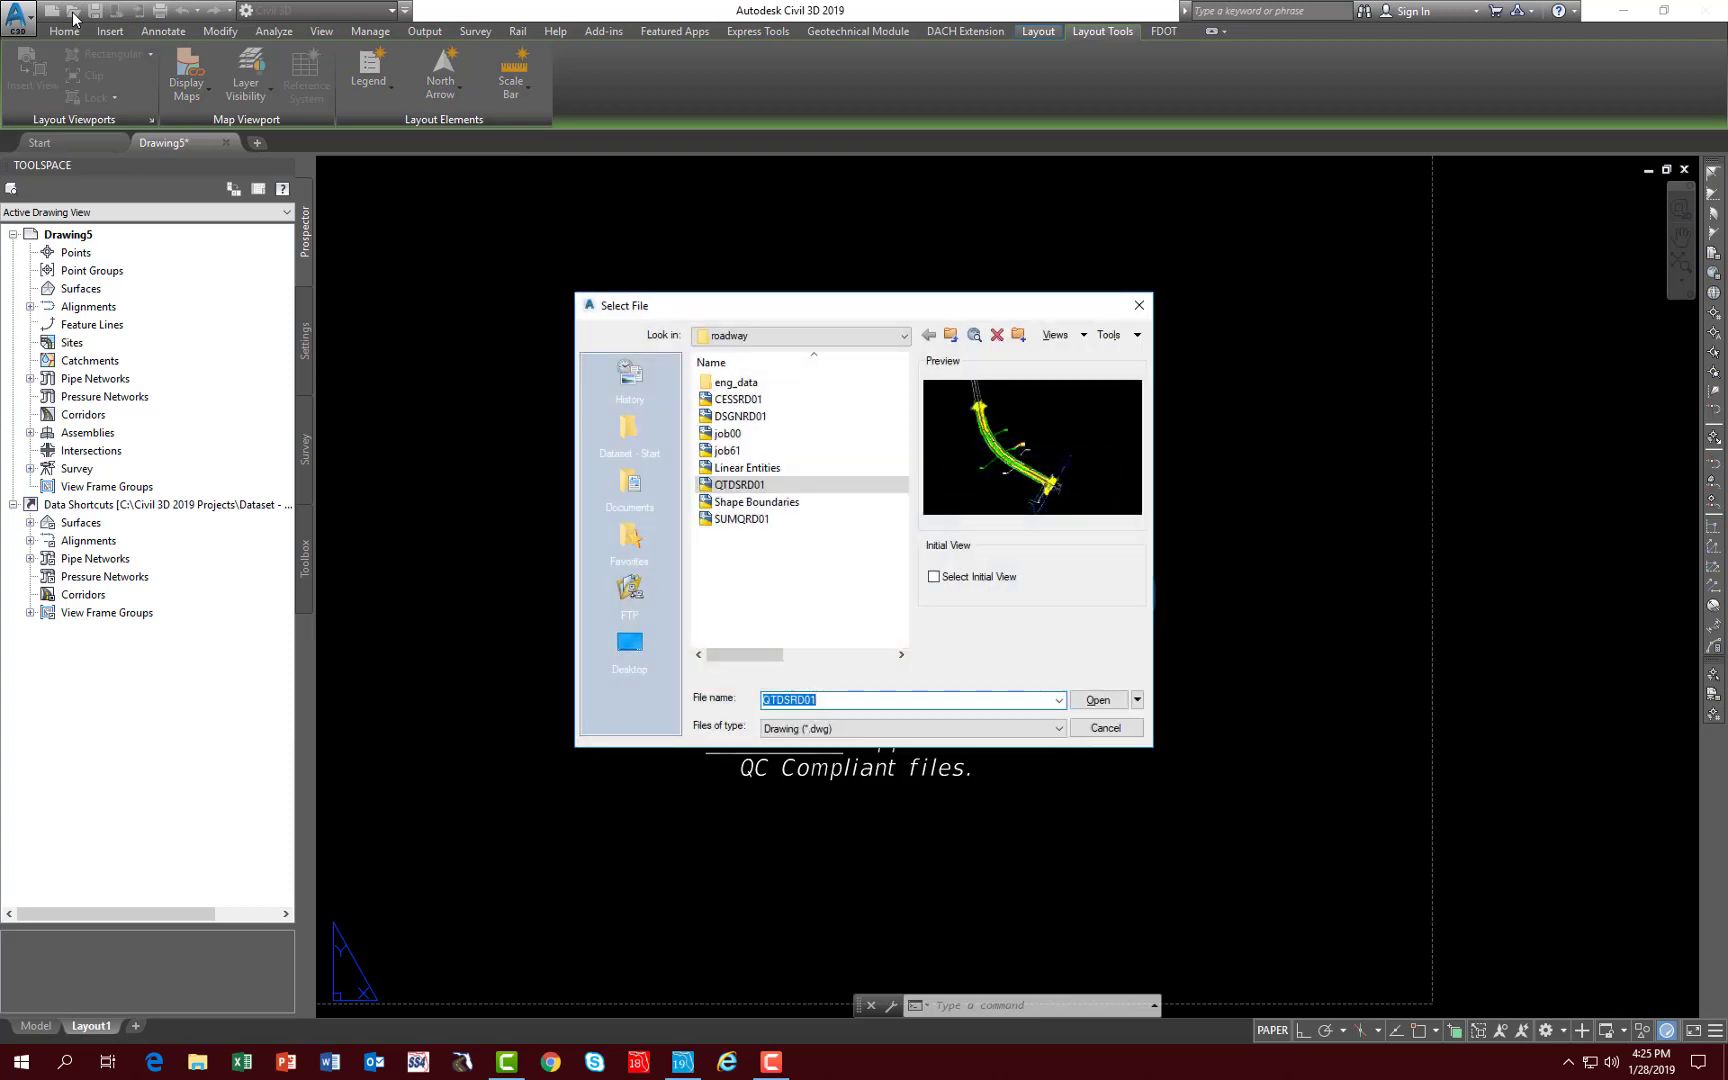
pyautogui.click(740, 416)
pyautogui.click(1098, 700)
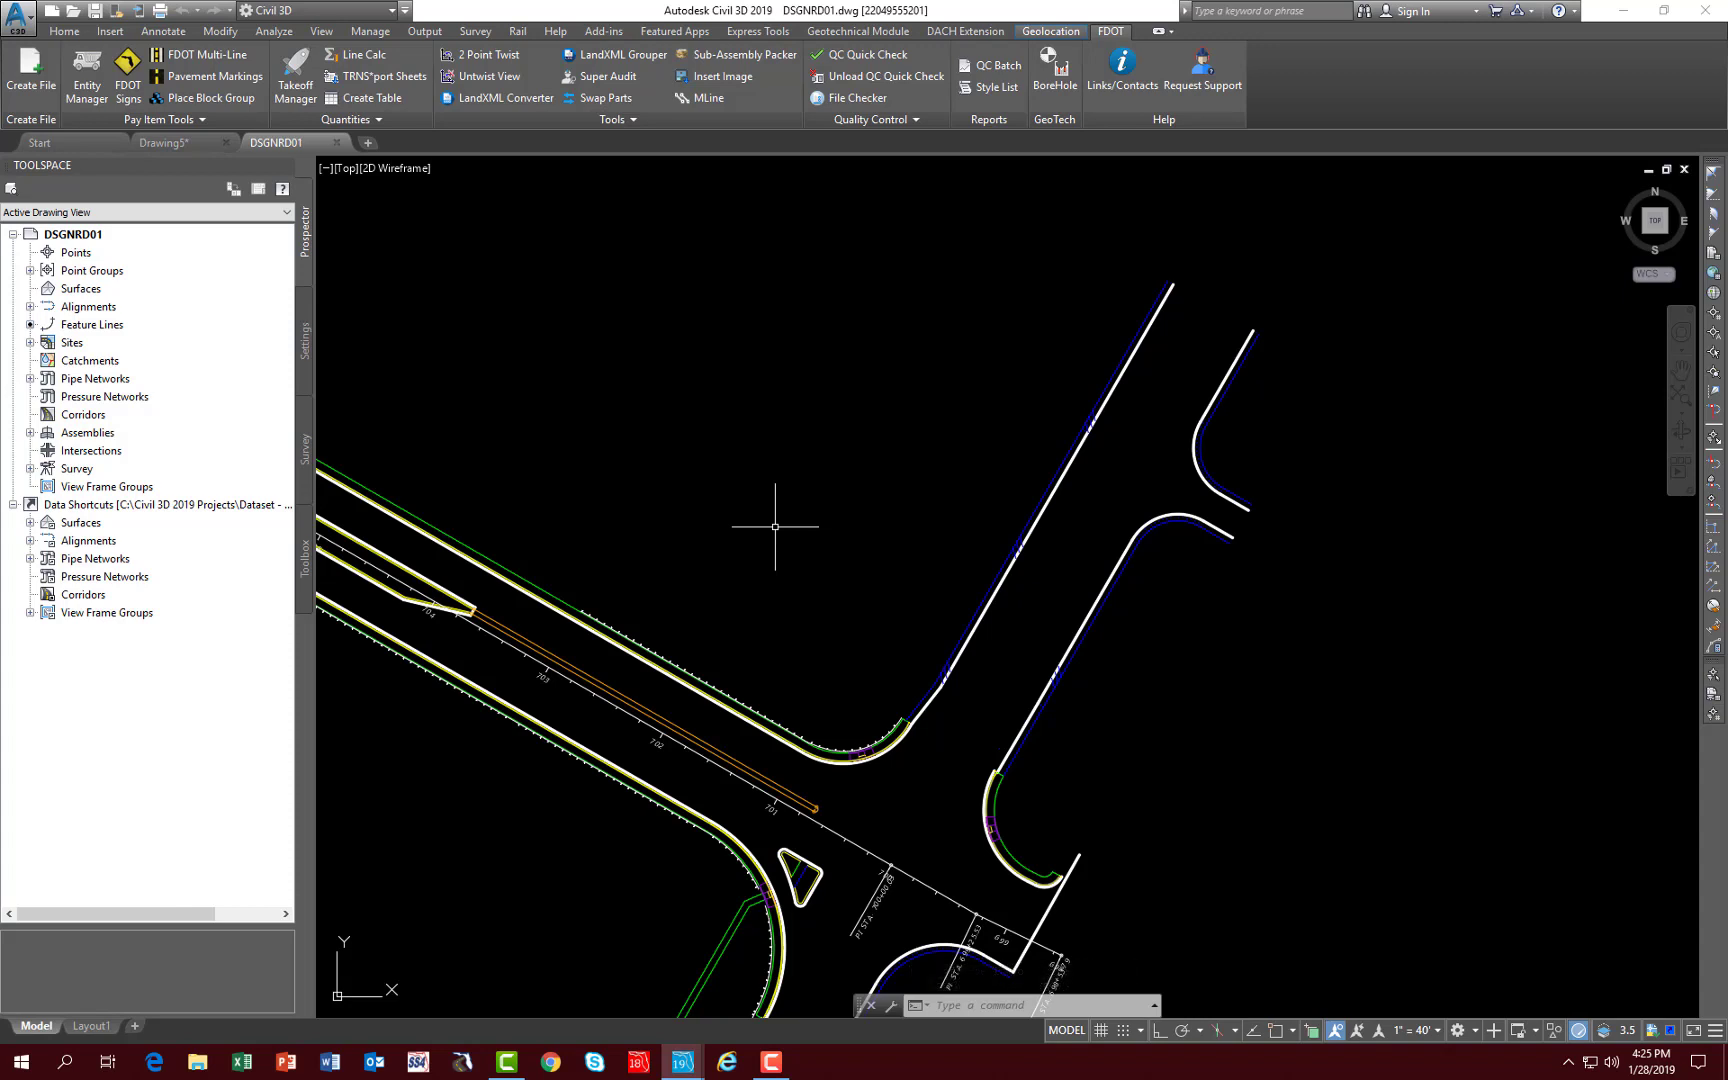
# - Start attaching an external reference and choose the DRPRRD01 drawing from the project's drainage folder
pyautogui.write('xref')
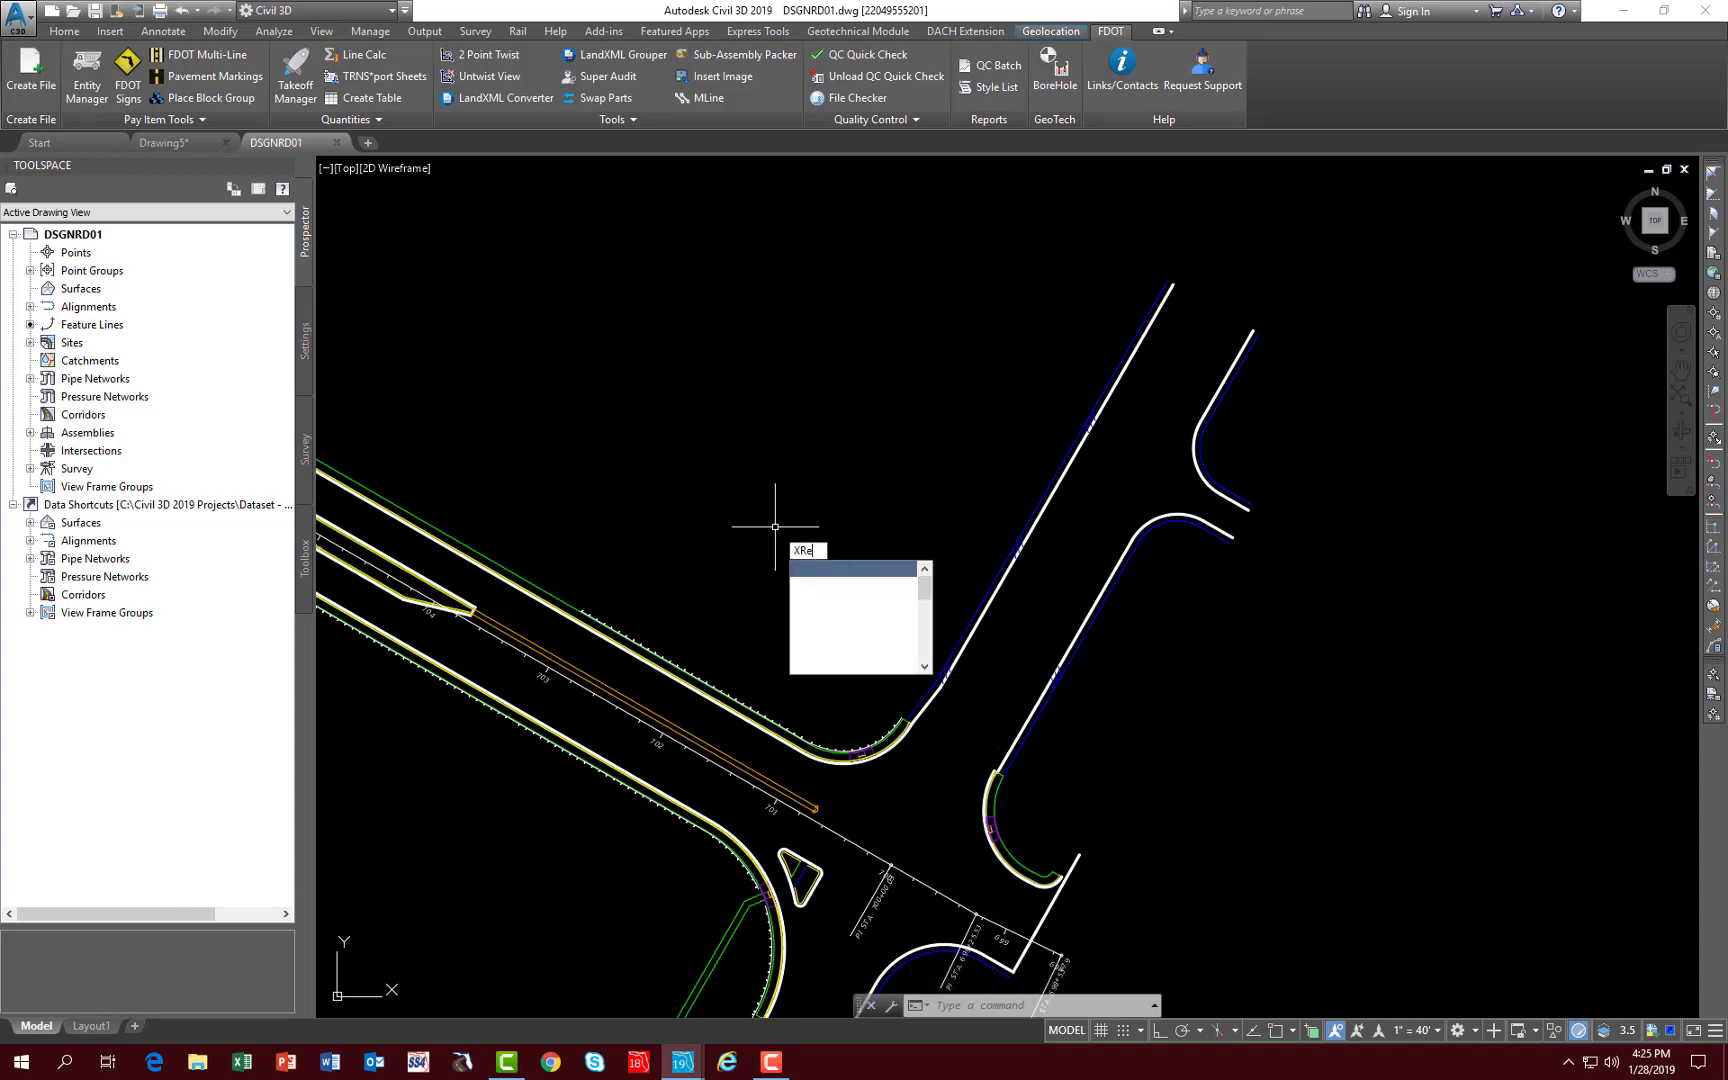
pyautogui.press('Return')
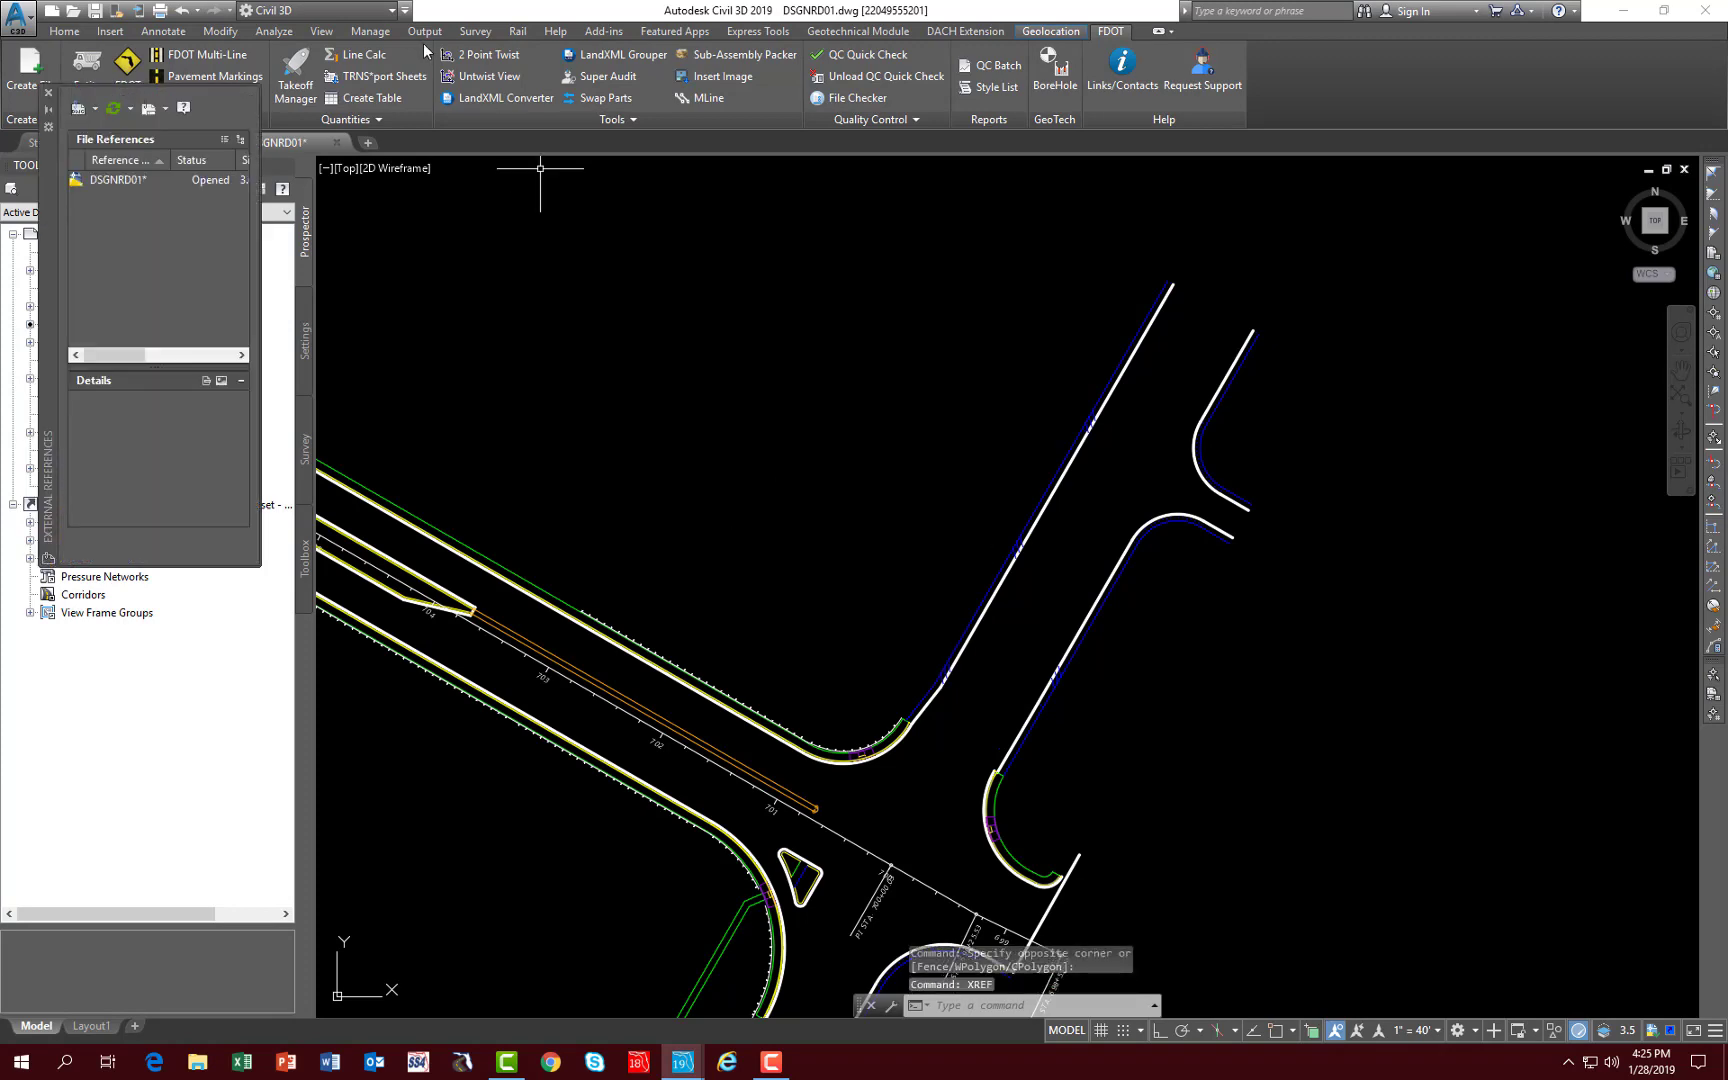
pyautogui.click(79, 112)
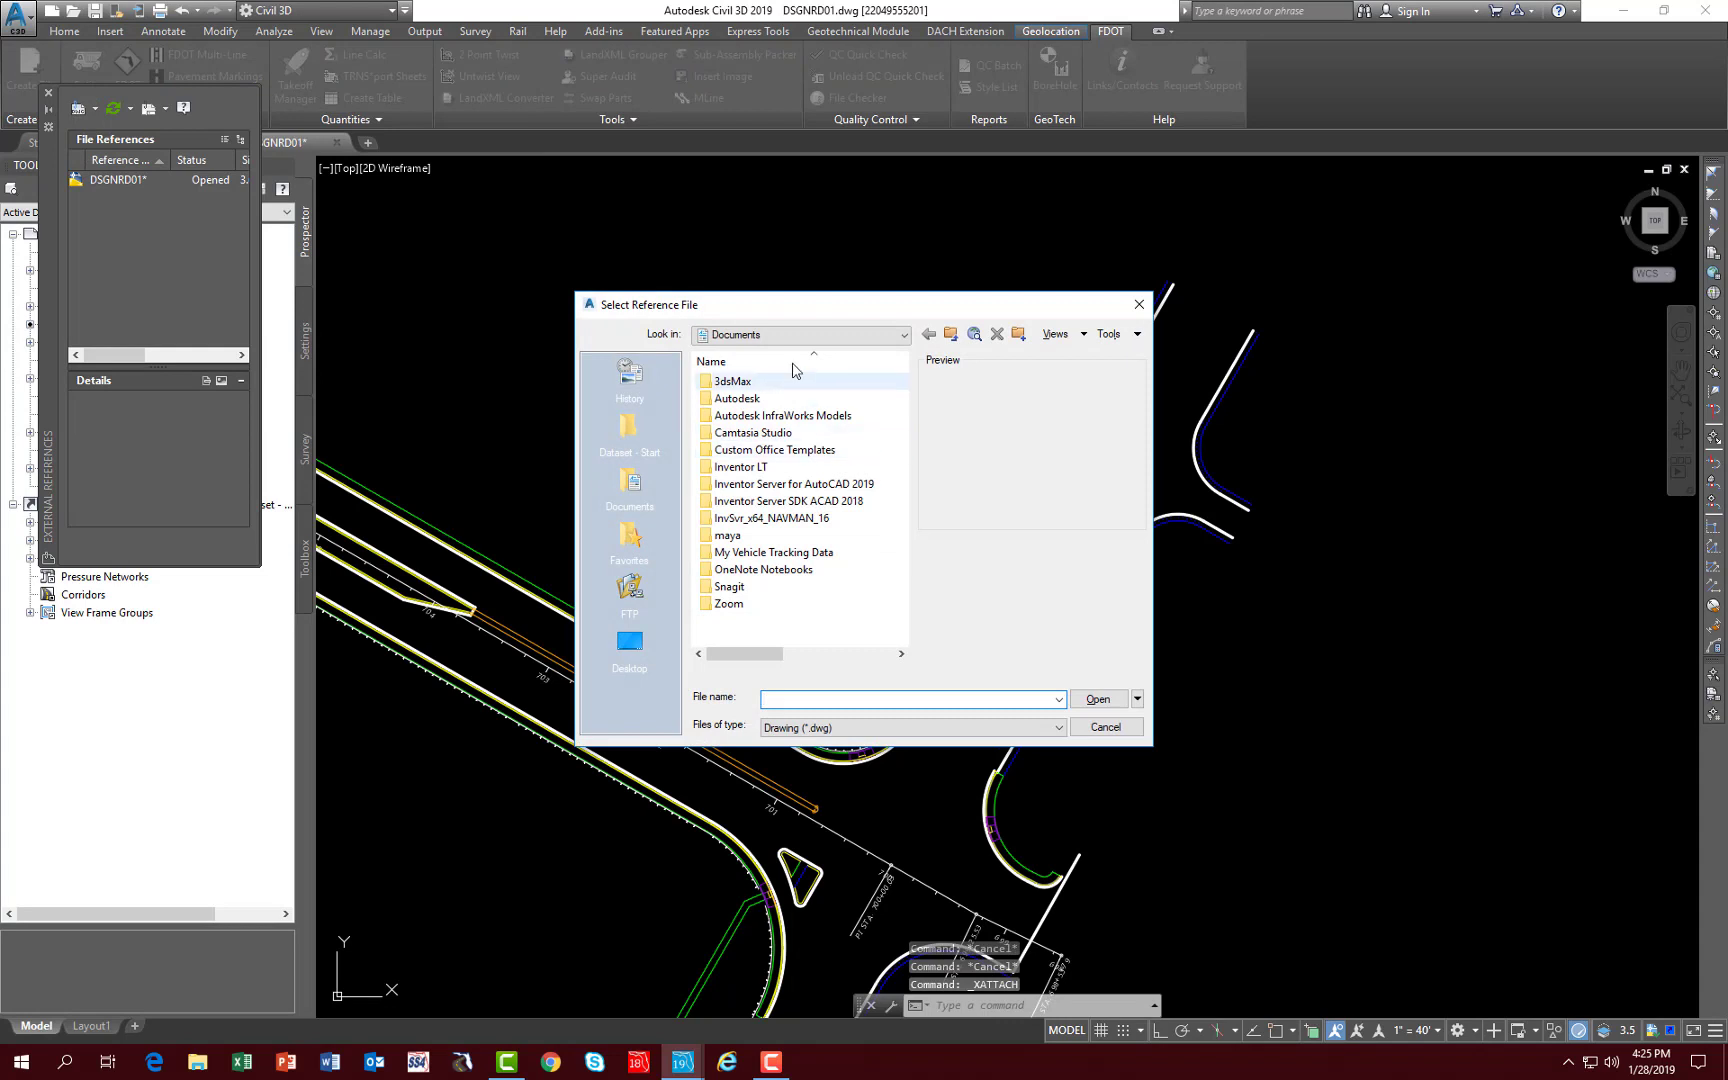
pyautogui.click(628, 432)
pyautogui.doubleClick(740, 381)
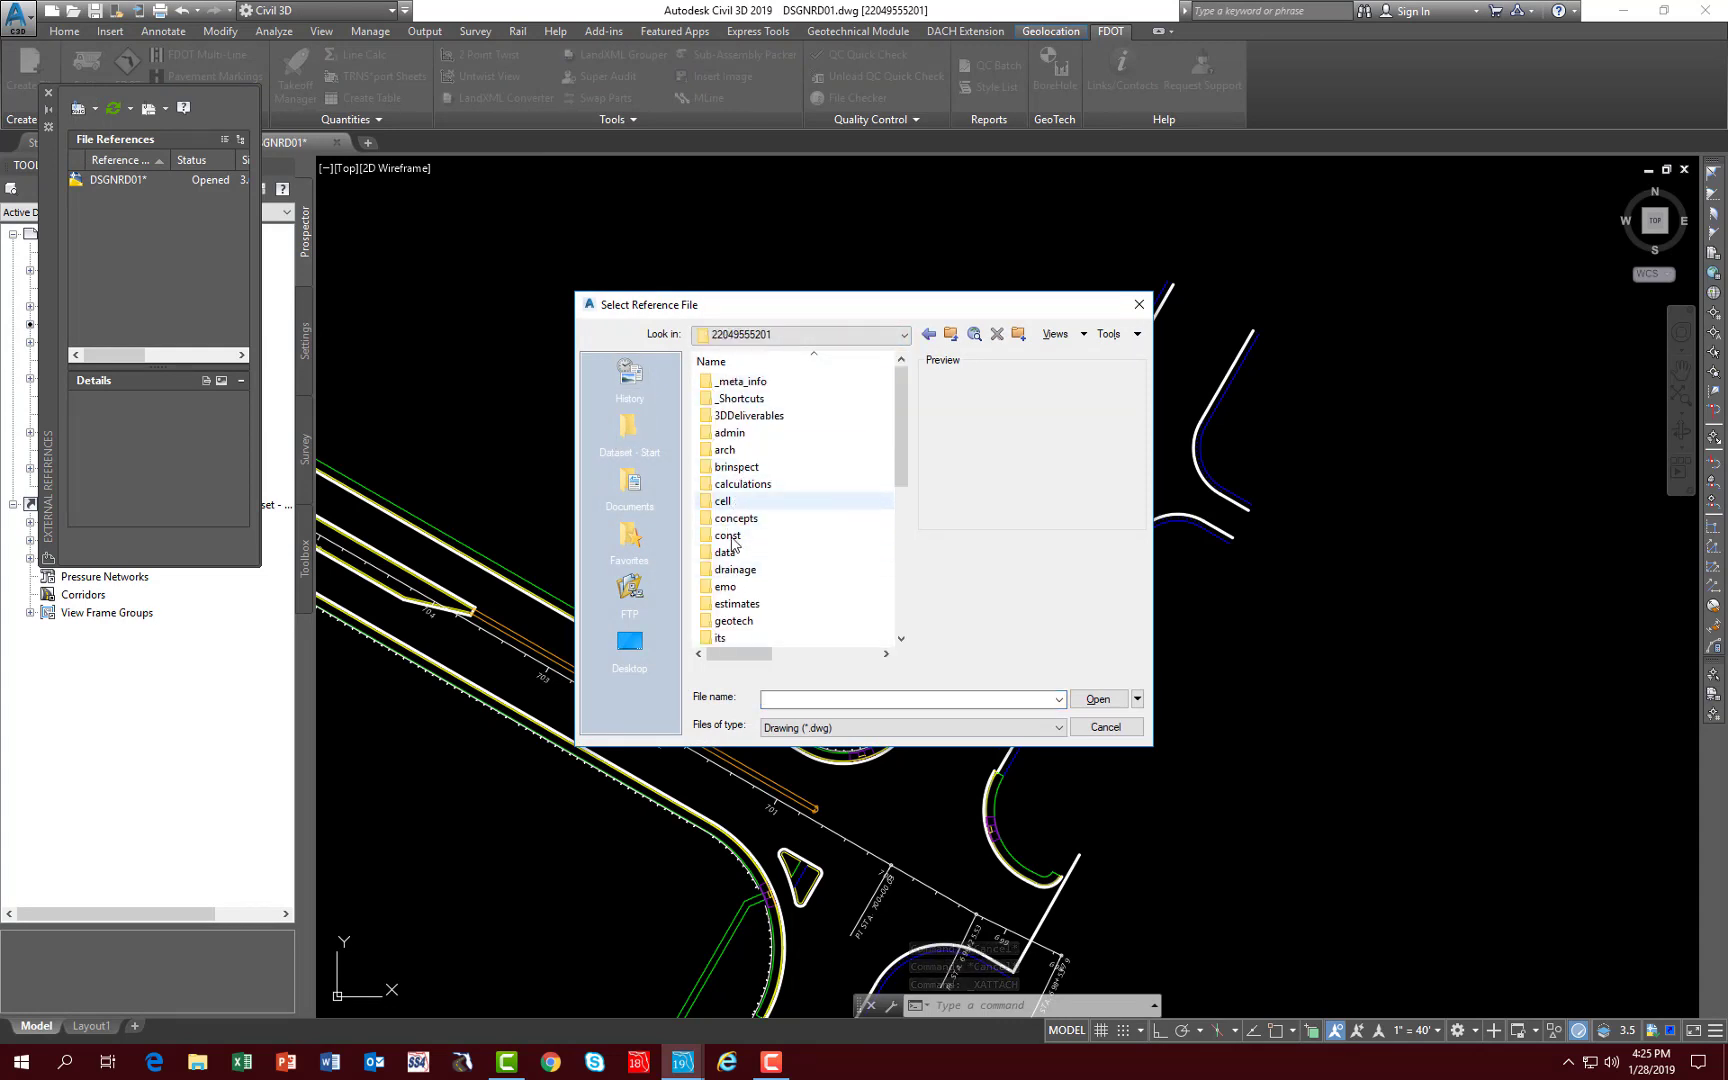
pyautogui.click(731, 571)
pyautogui.doubleClick(731, 577)
pyautogui.click(736, 402)
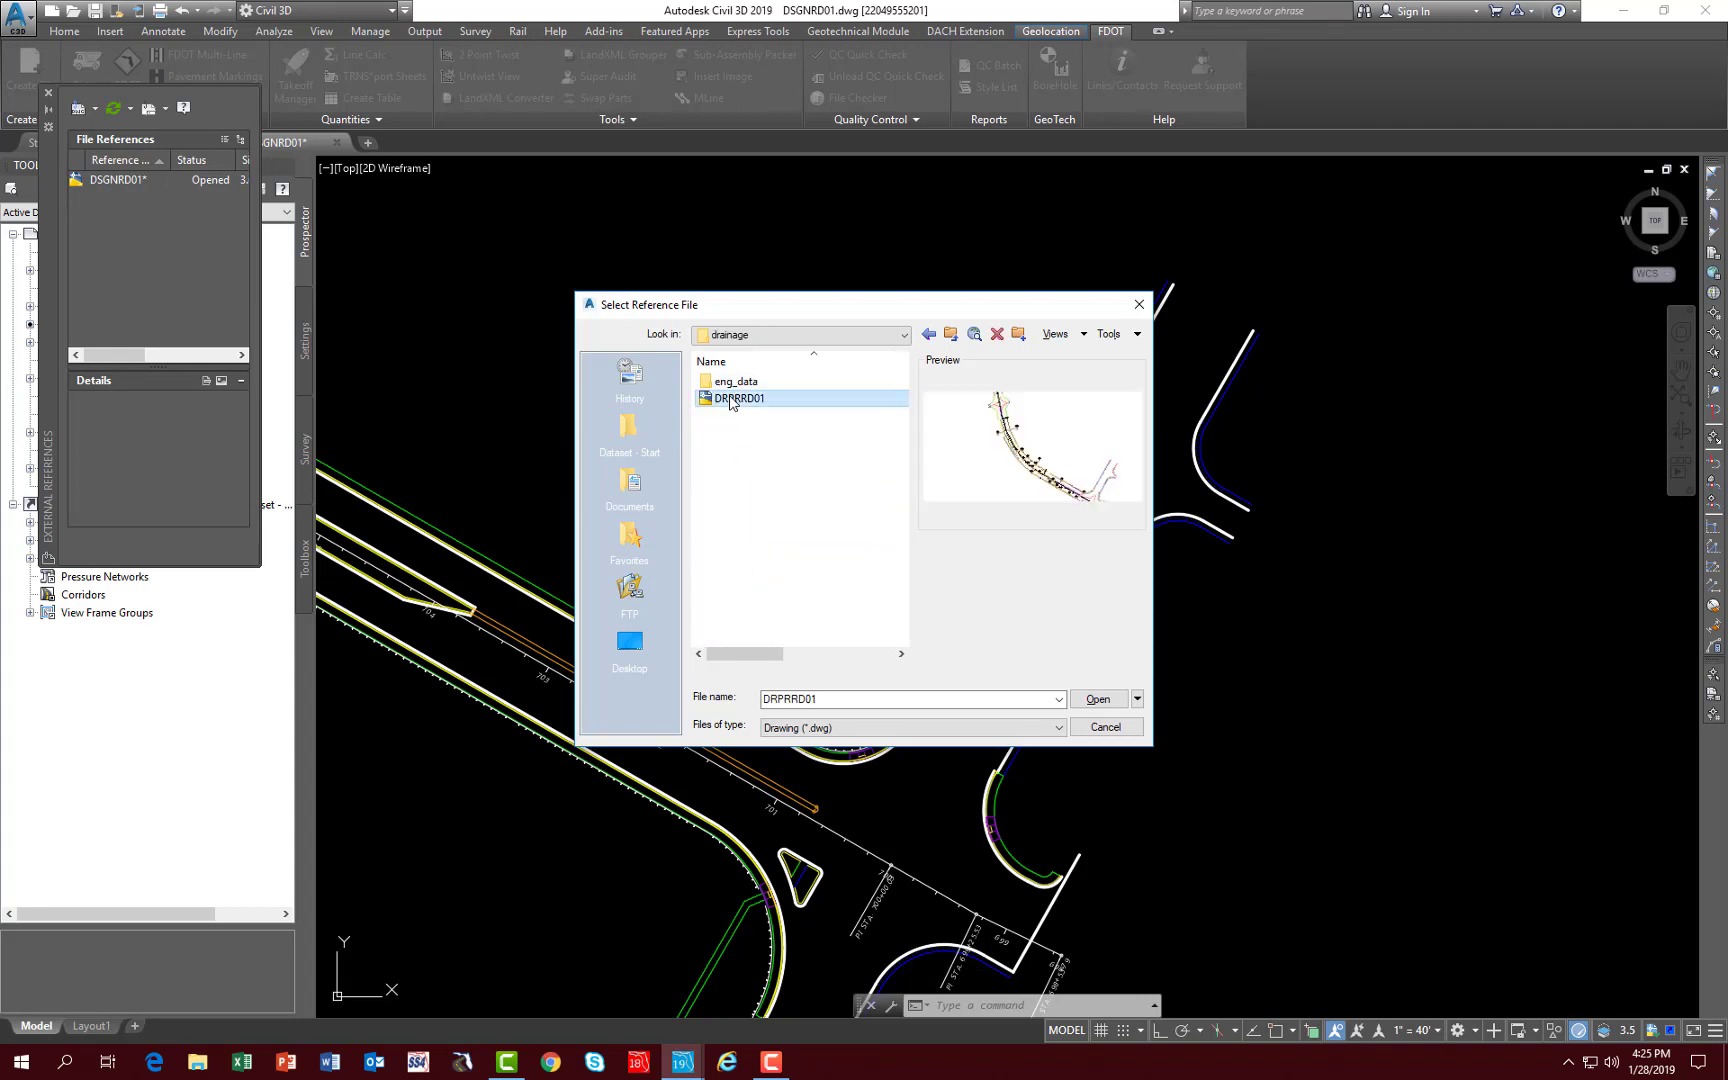
pyautogui.click(1099, 700)
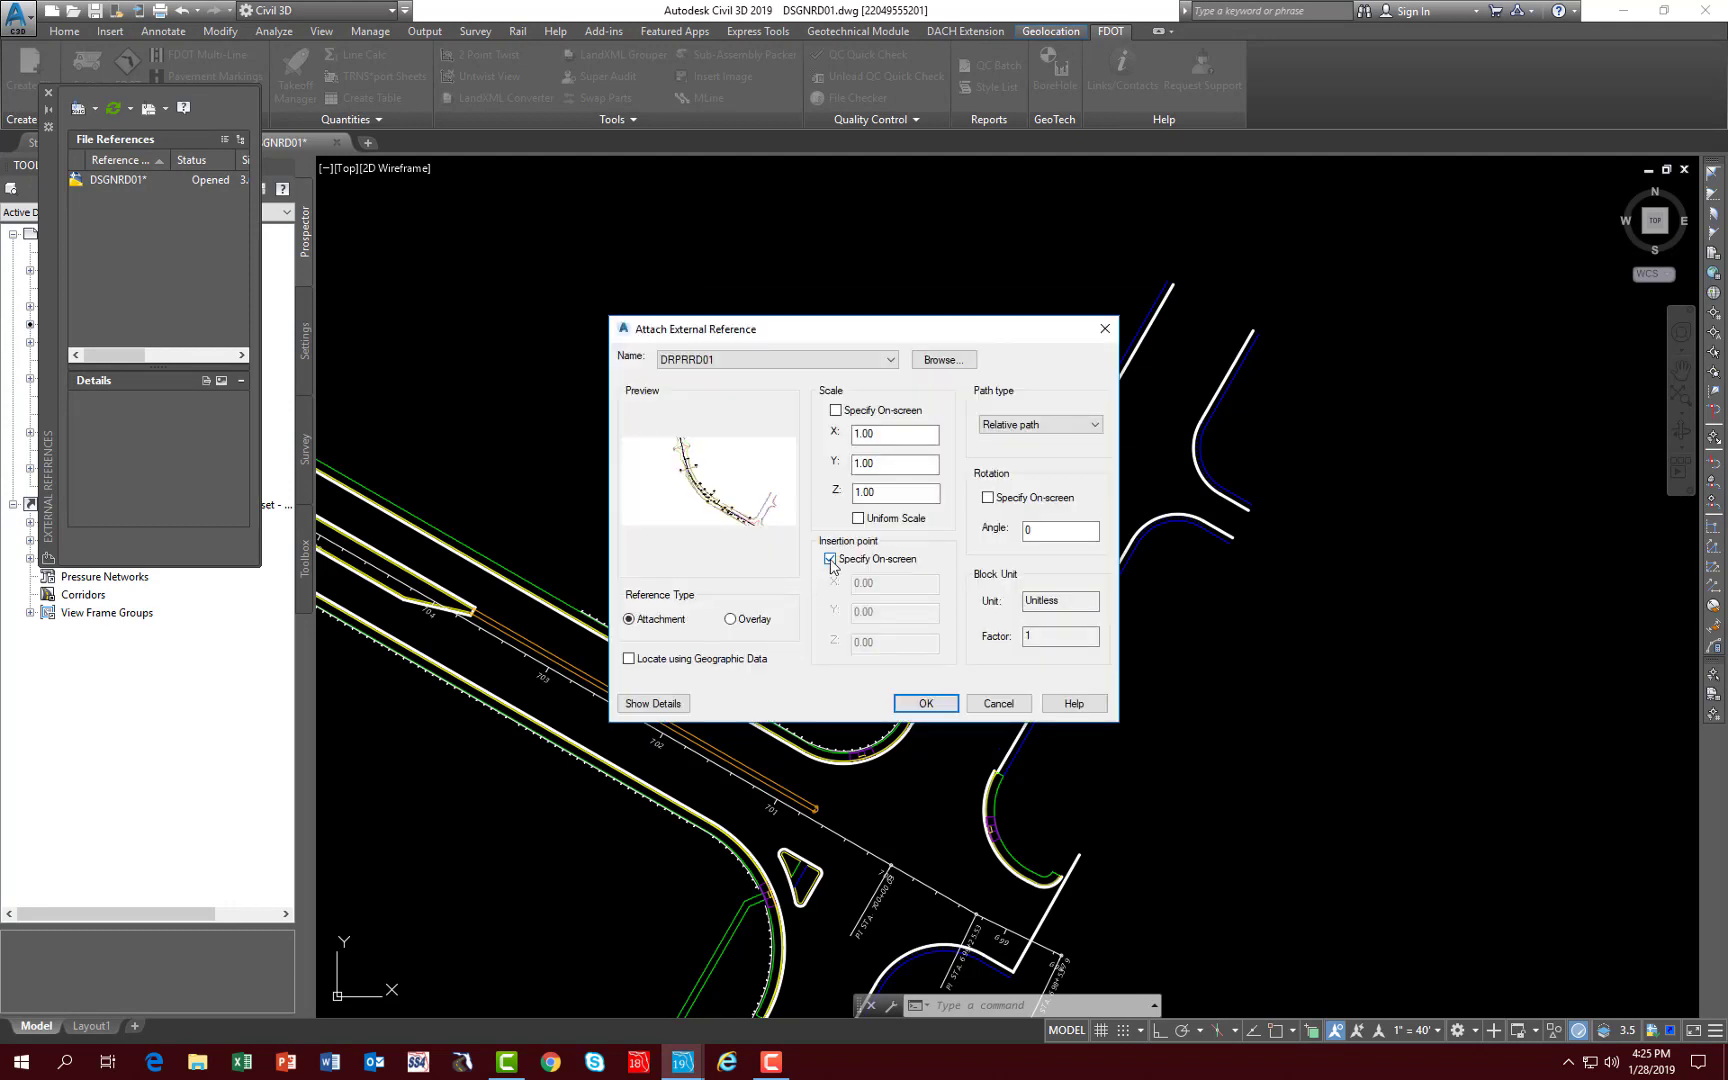
# - Attach DRPRRD01 as an overlay at insertion point 0,0,0 and close the external references list
pyautogui.click(830, 560)
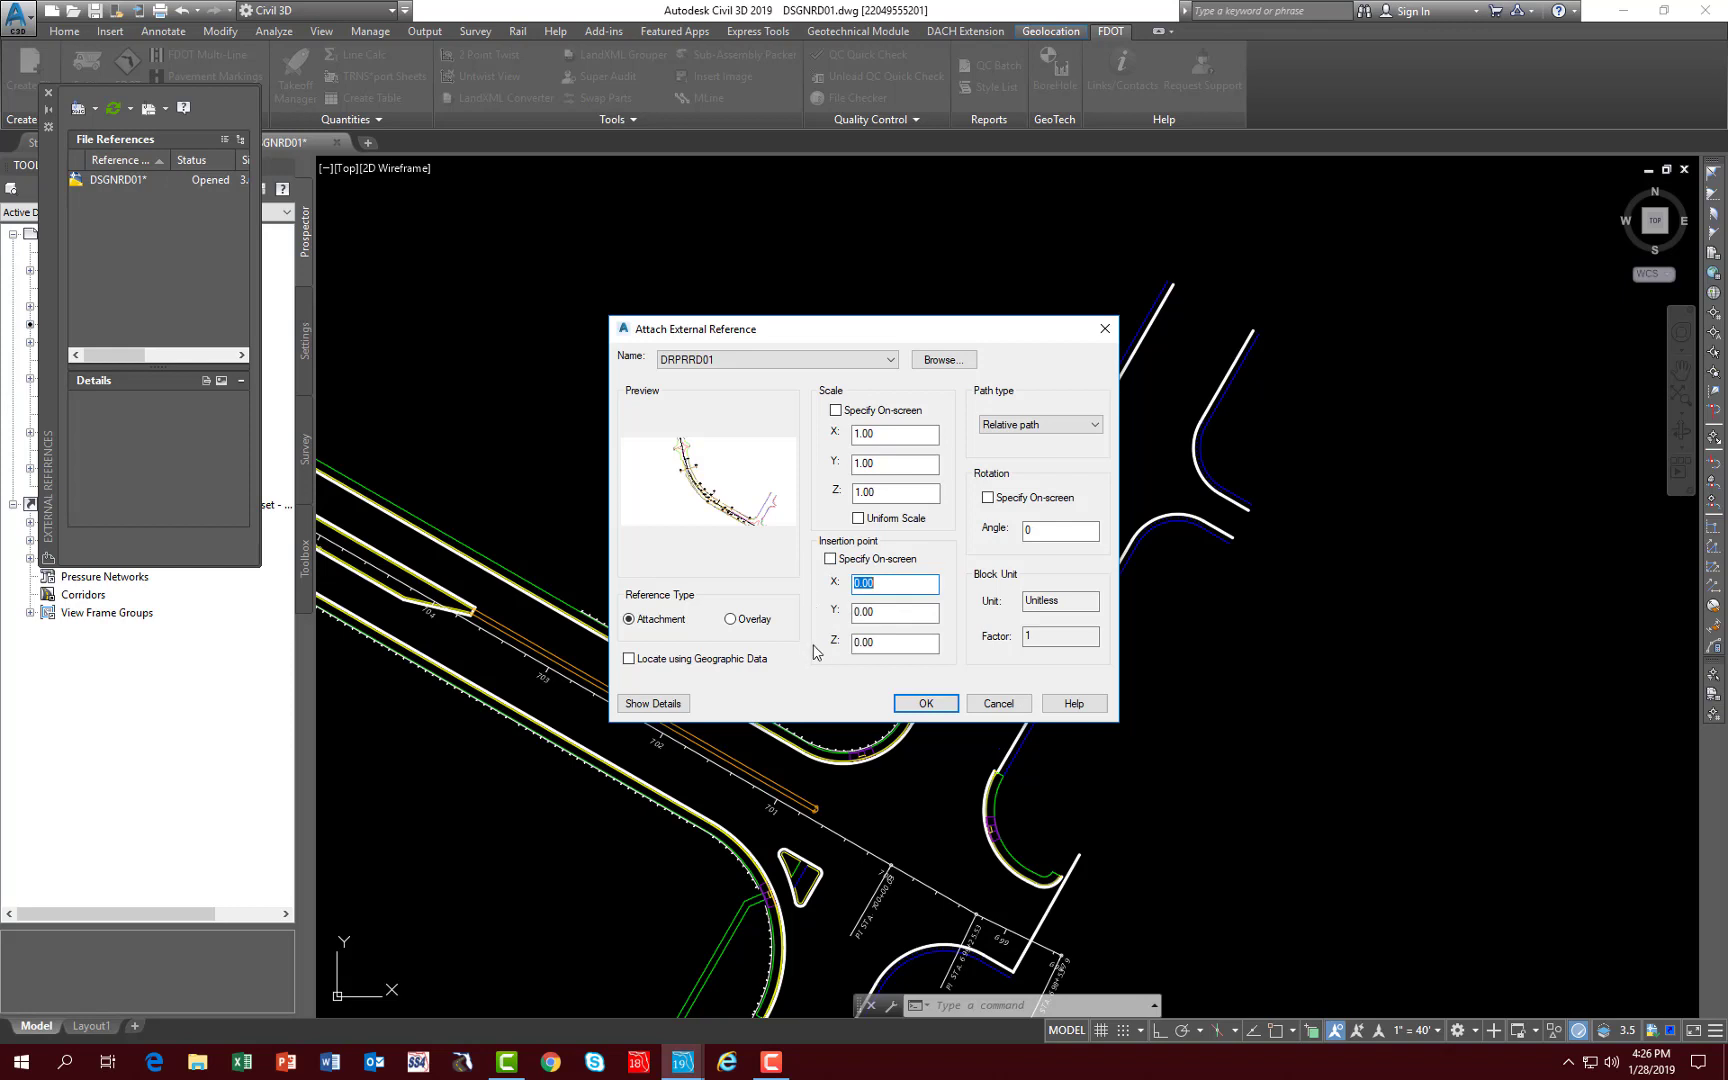
pyautogui.click(731, 619)
pyautogui.click(925, 703)
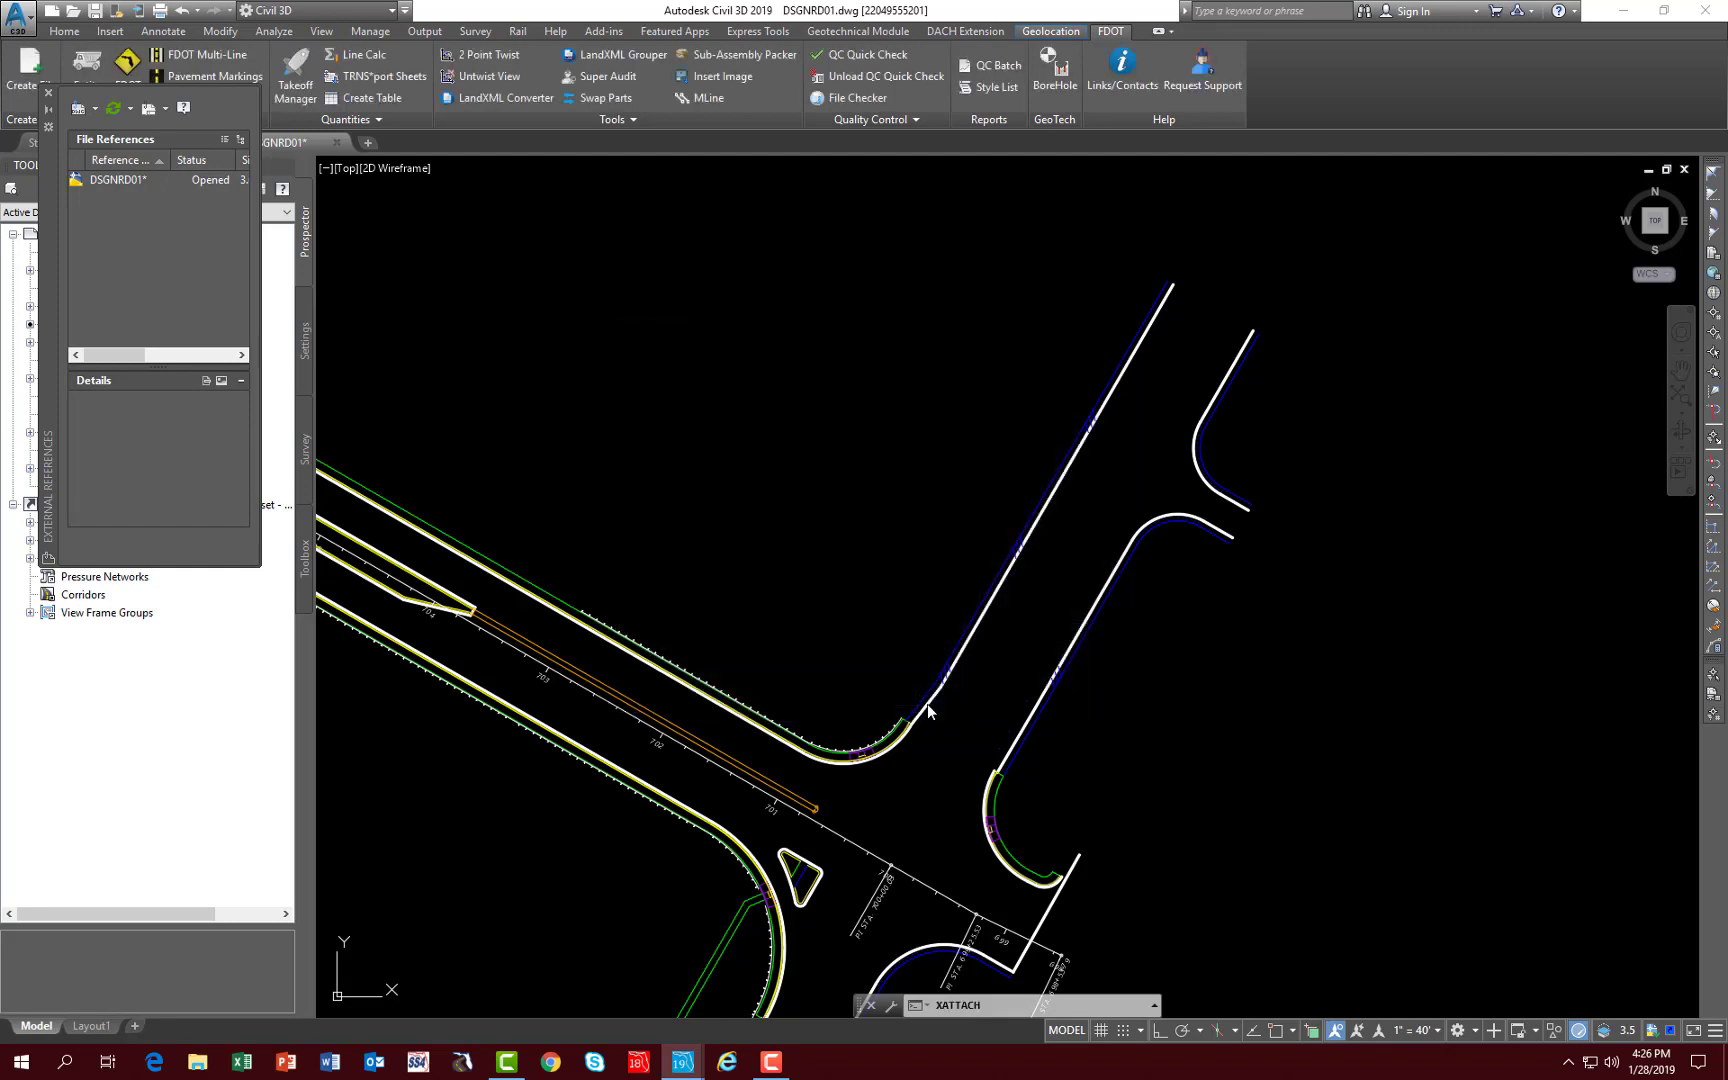
pyautogui.moveTo(815, 601)
pyautogui.mouseDown(button='middle')
pyautogui.moveTo(929, 571)
pyautogui.moveTo(1342, 557)
pyautogui.mouseUp(button='middle')
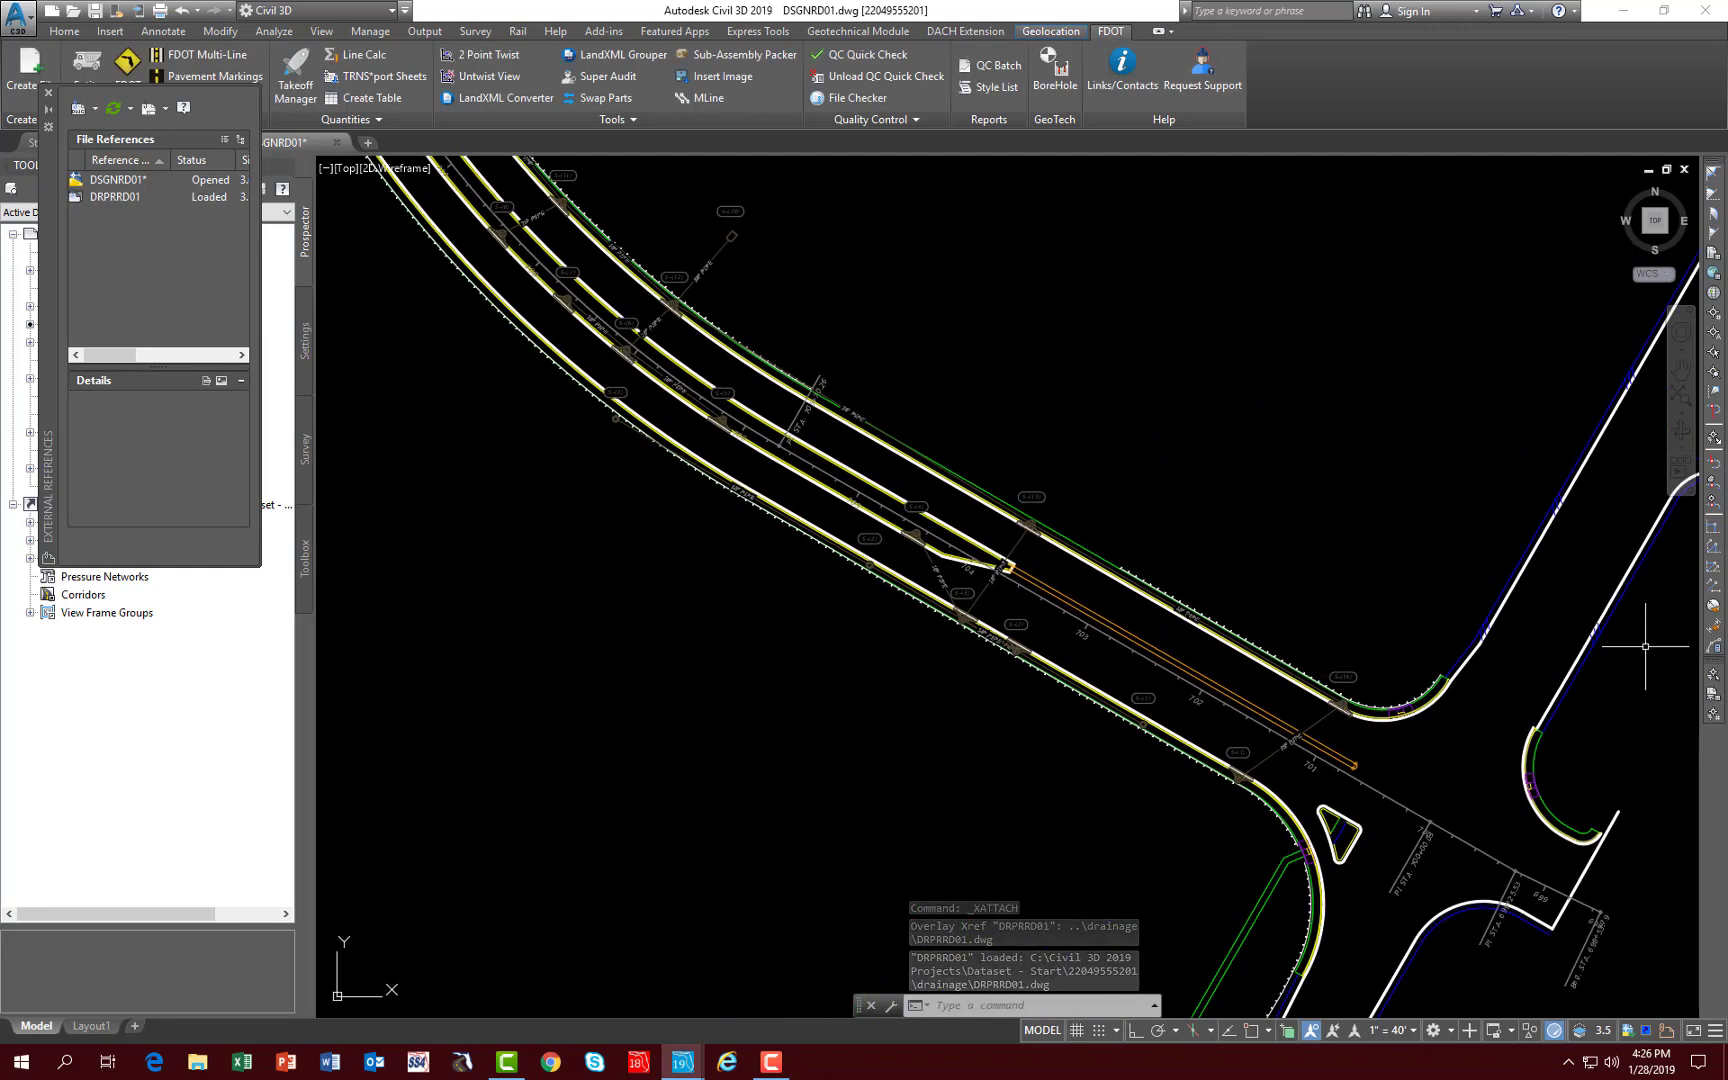
pyautogui.click(47, 92)
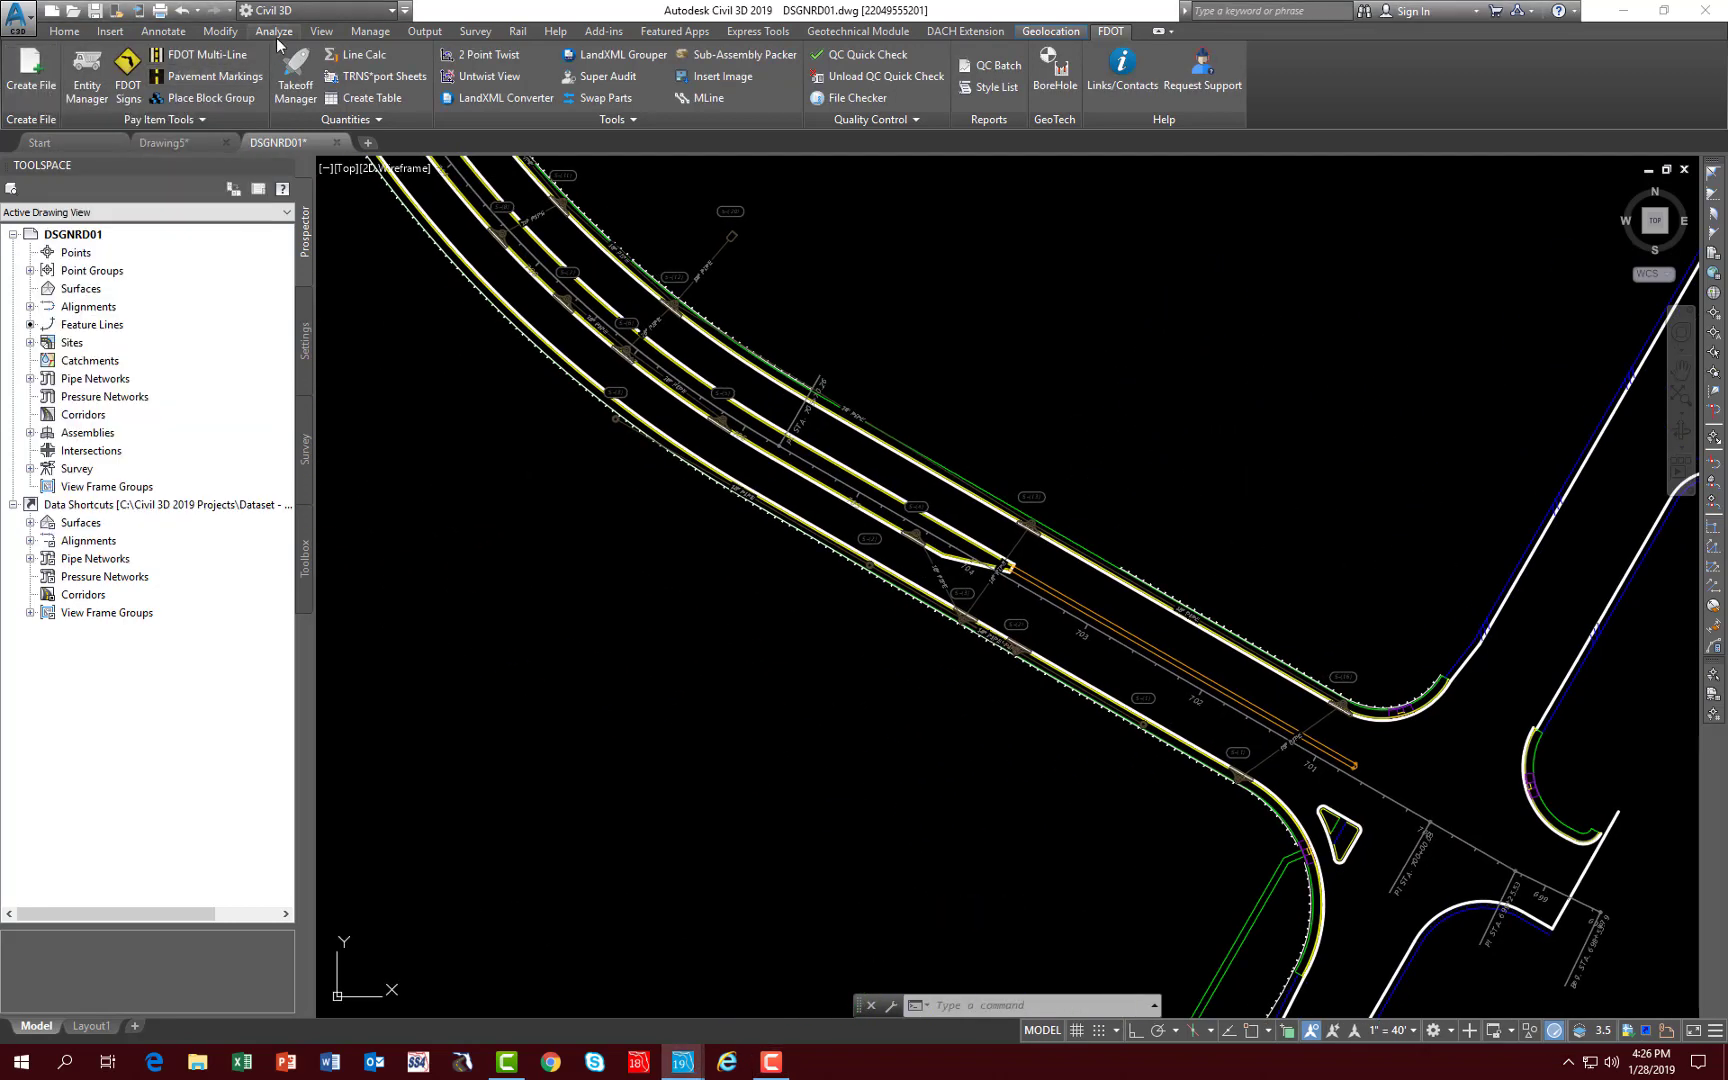
# - Open Takeoff Manager, set the alignment to SR61, and include drainage items and Xref files in the quantity report
pyautogui.click(296, 88)
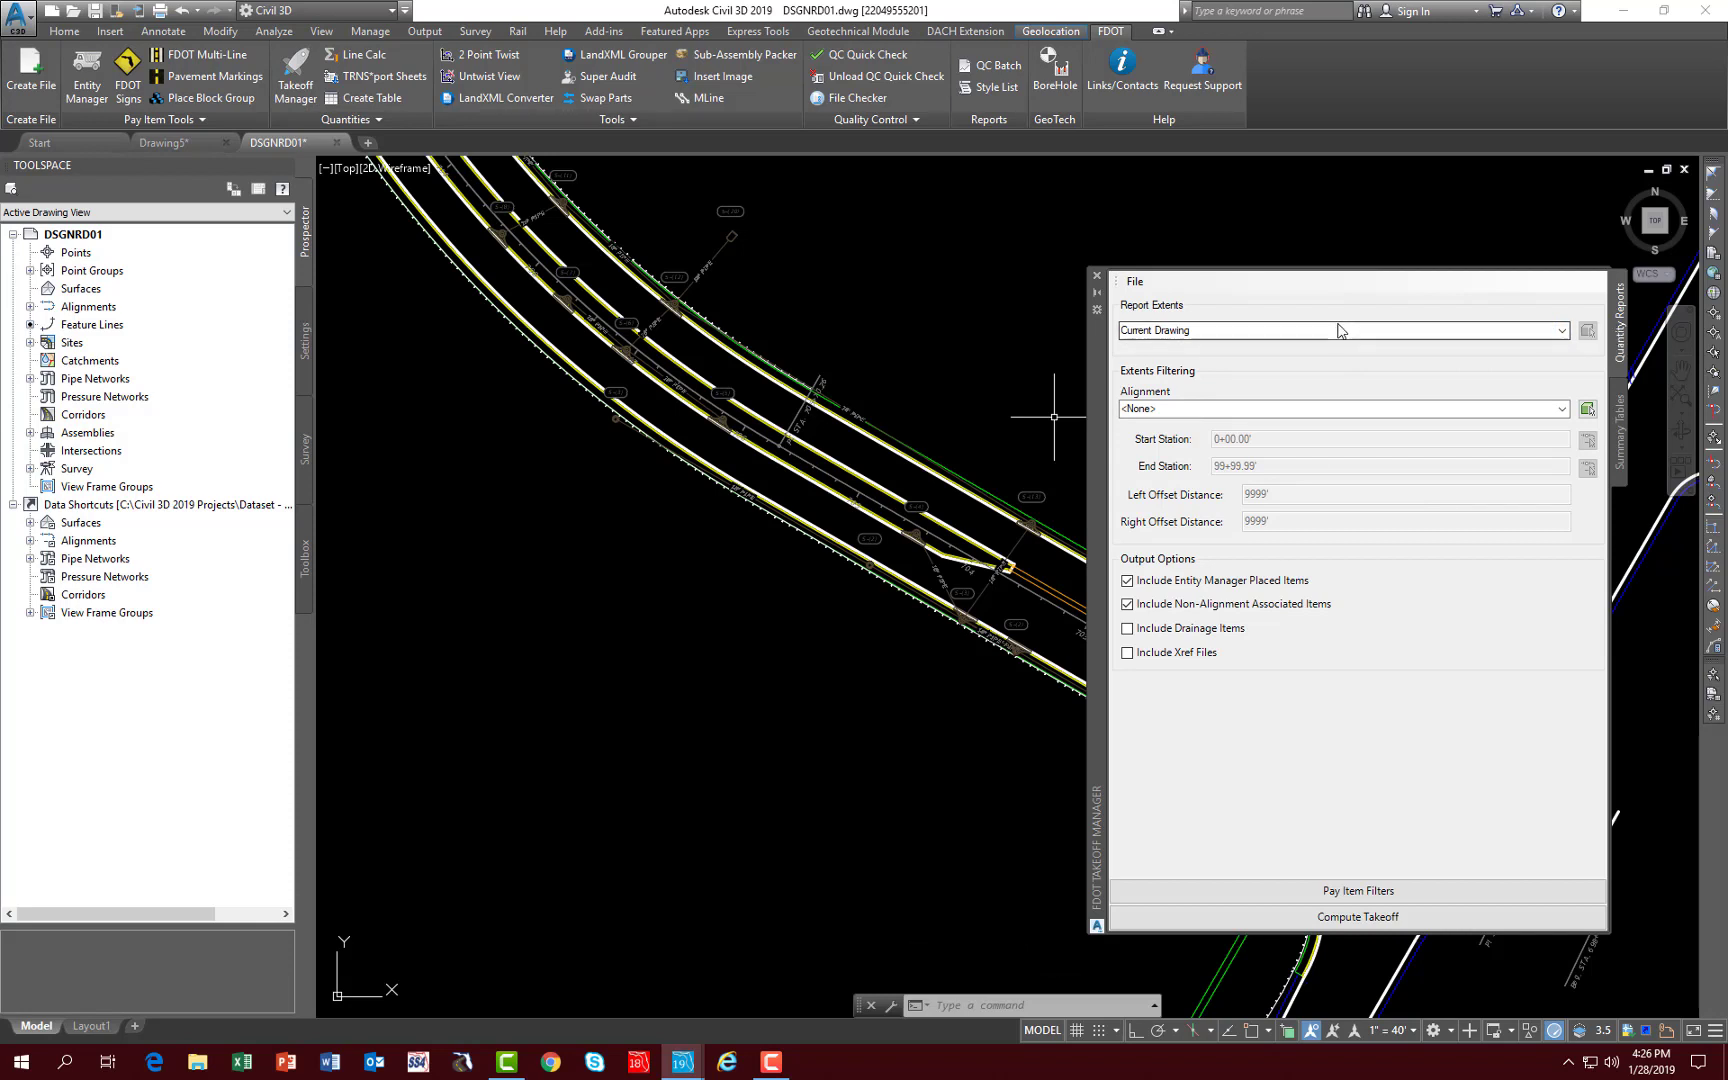
pyautogui.click(1561, 408)
pyautogui.click(1251, 437)
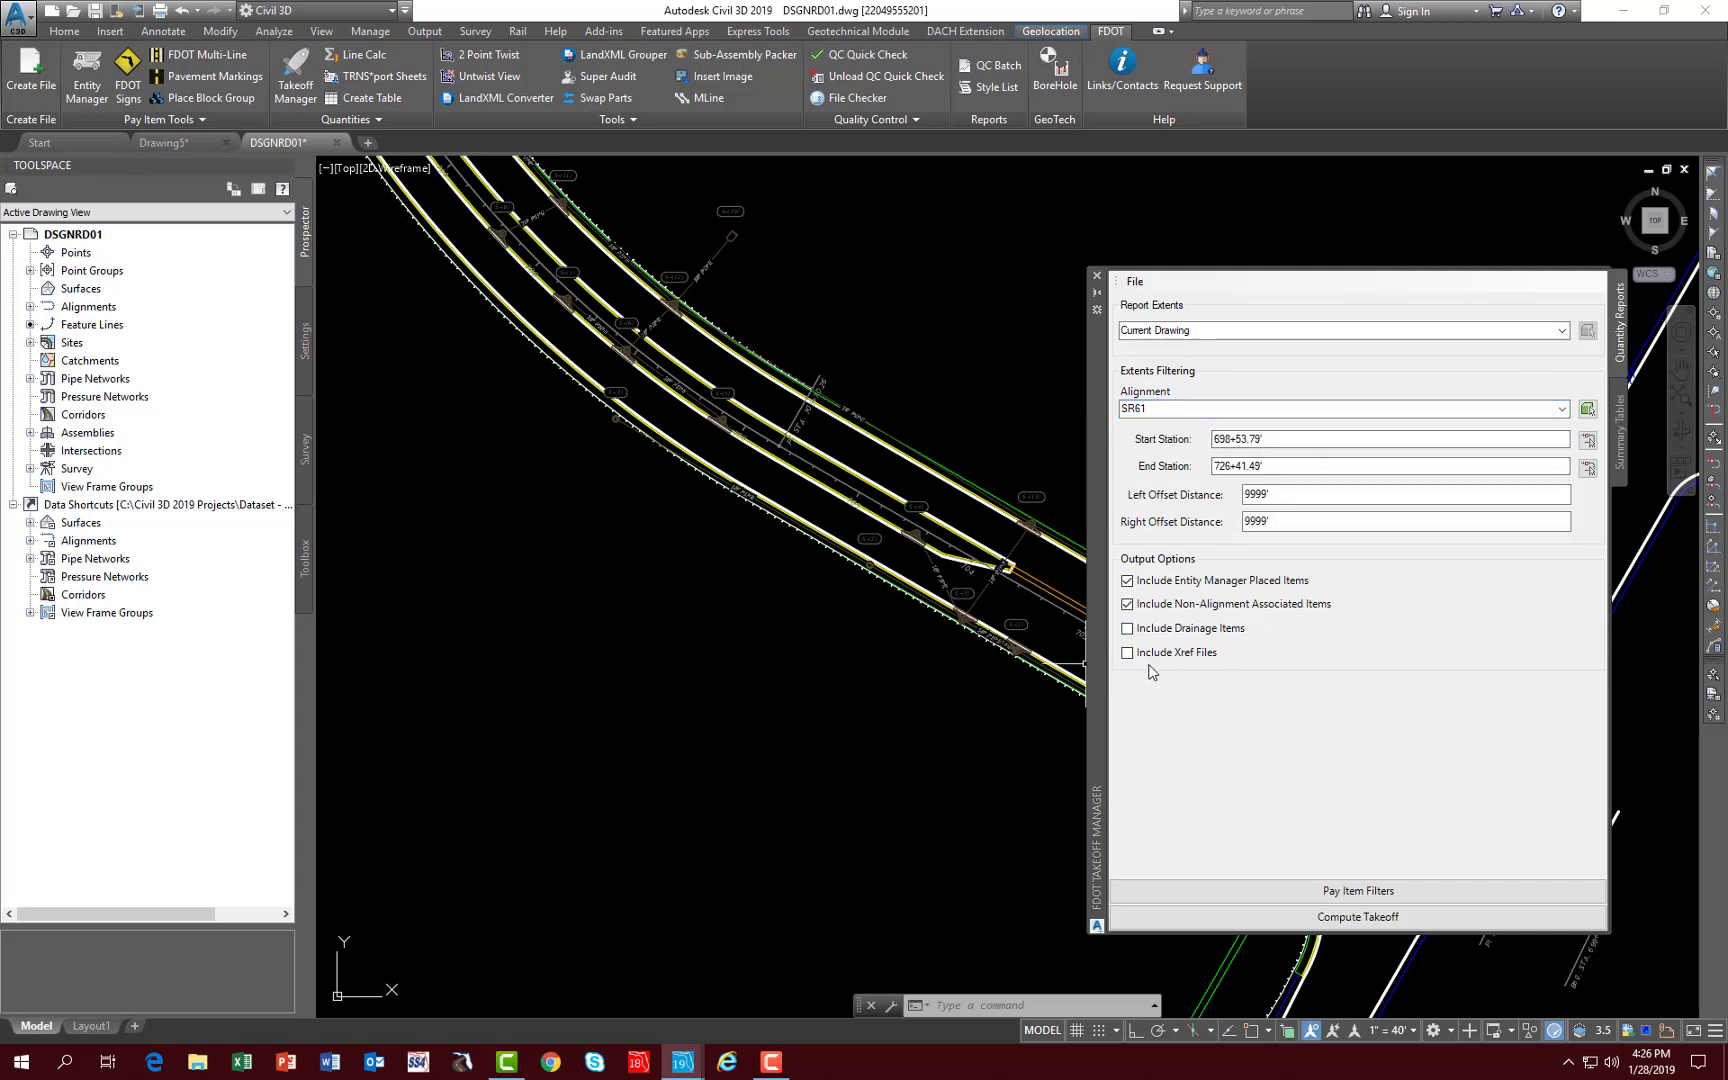
pyautogui.click(1127, 630)
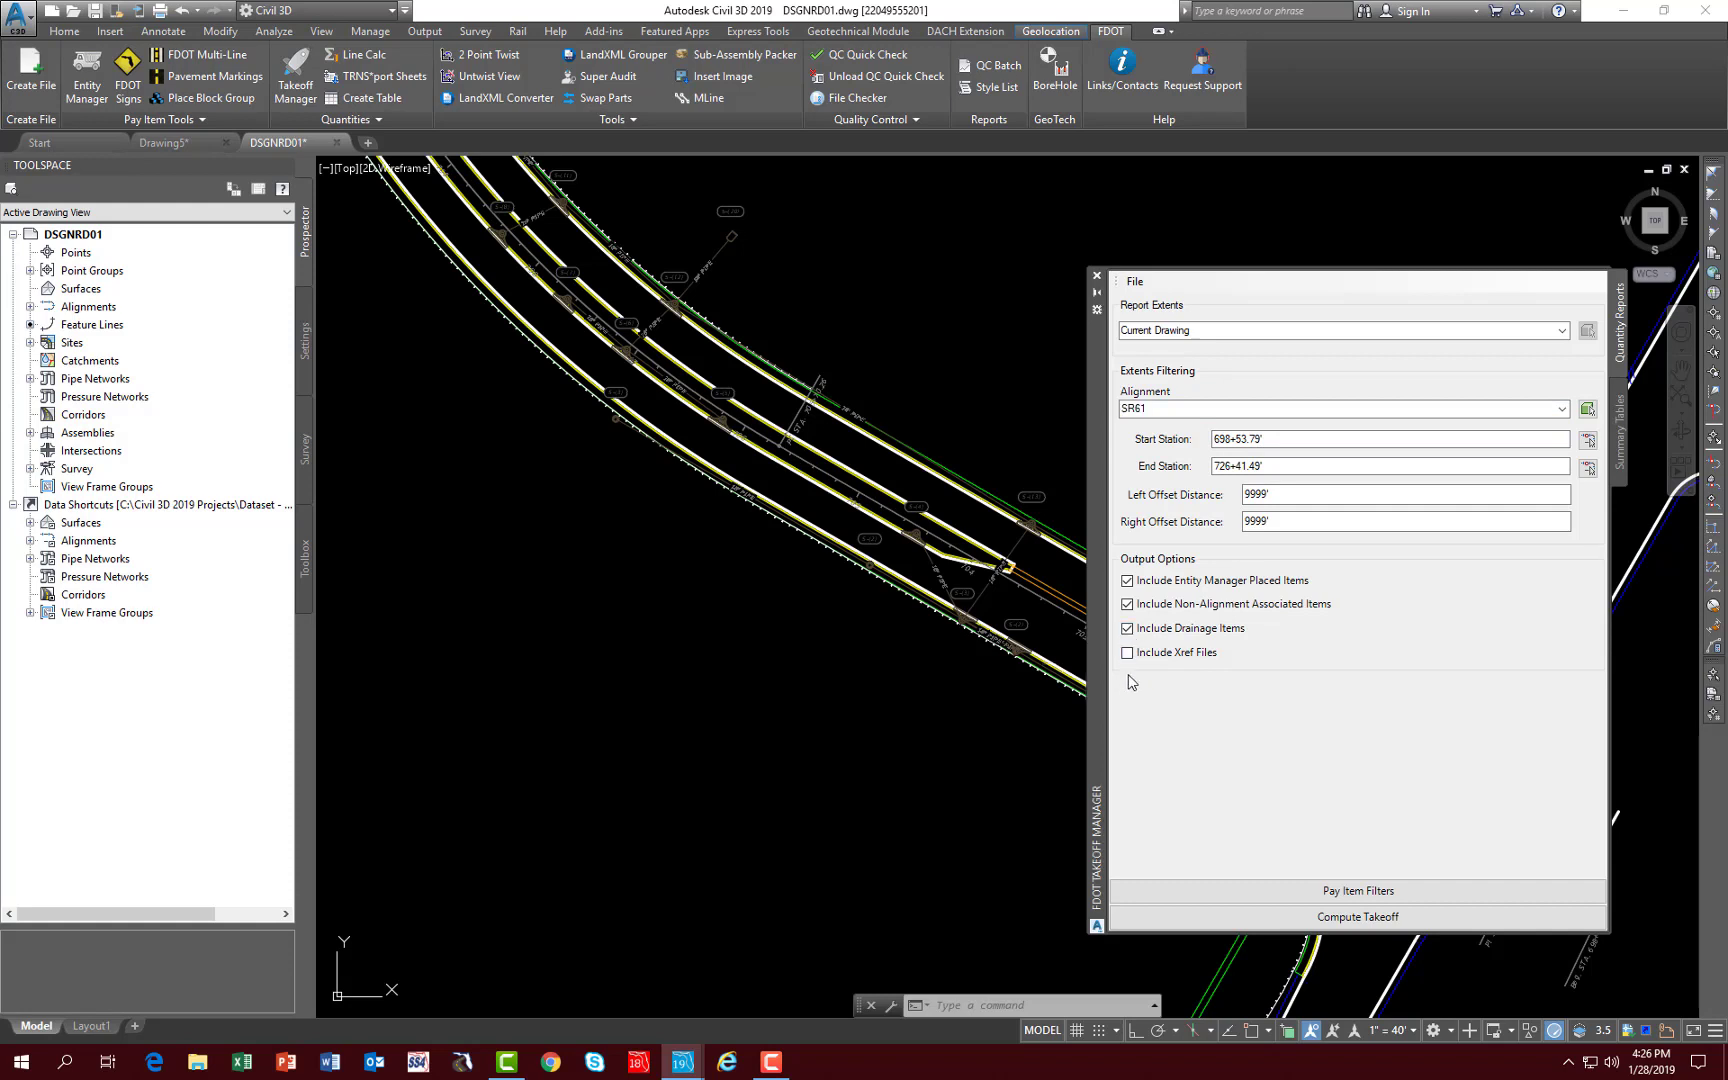
pyautogui.click(1128, 653)
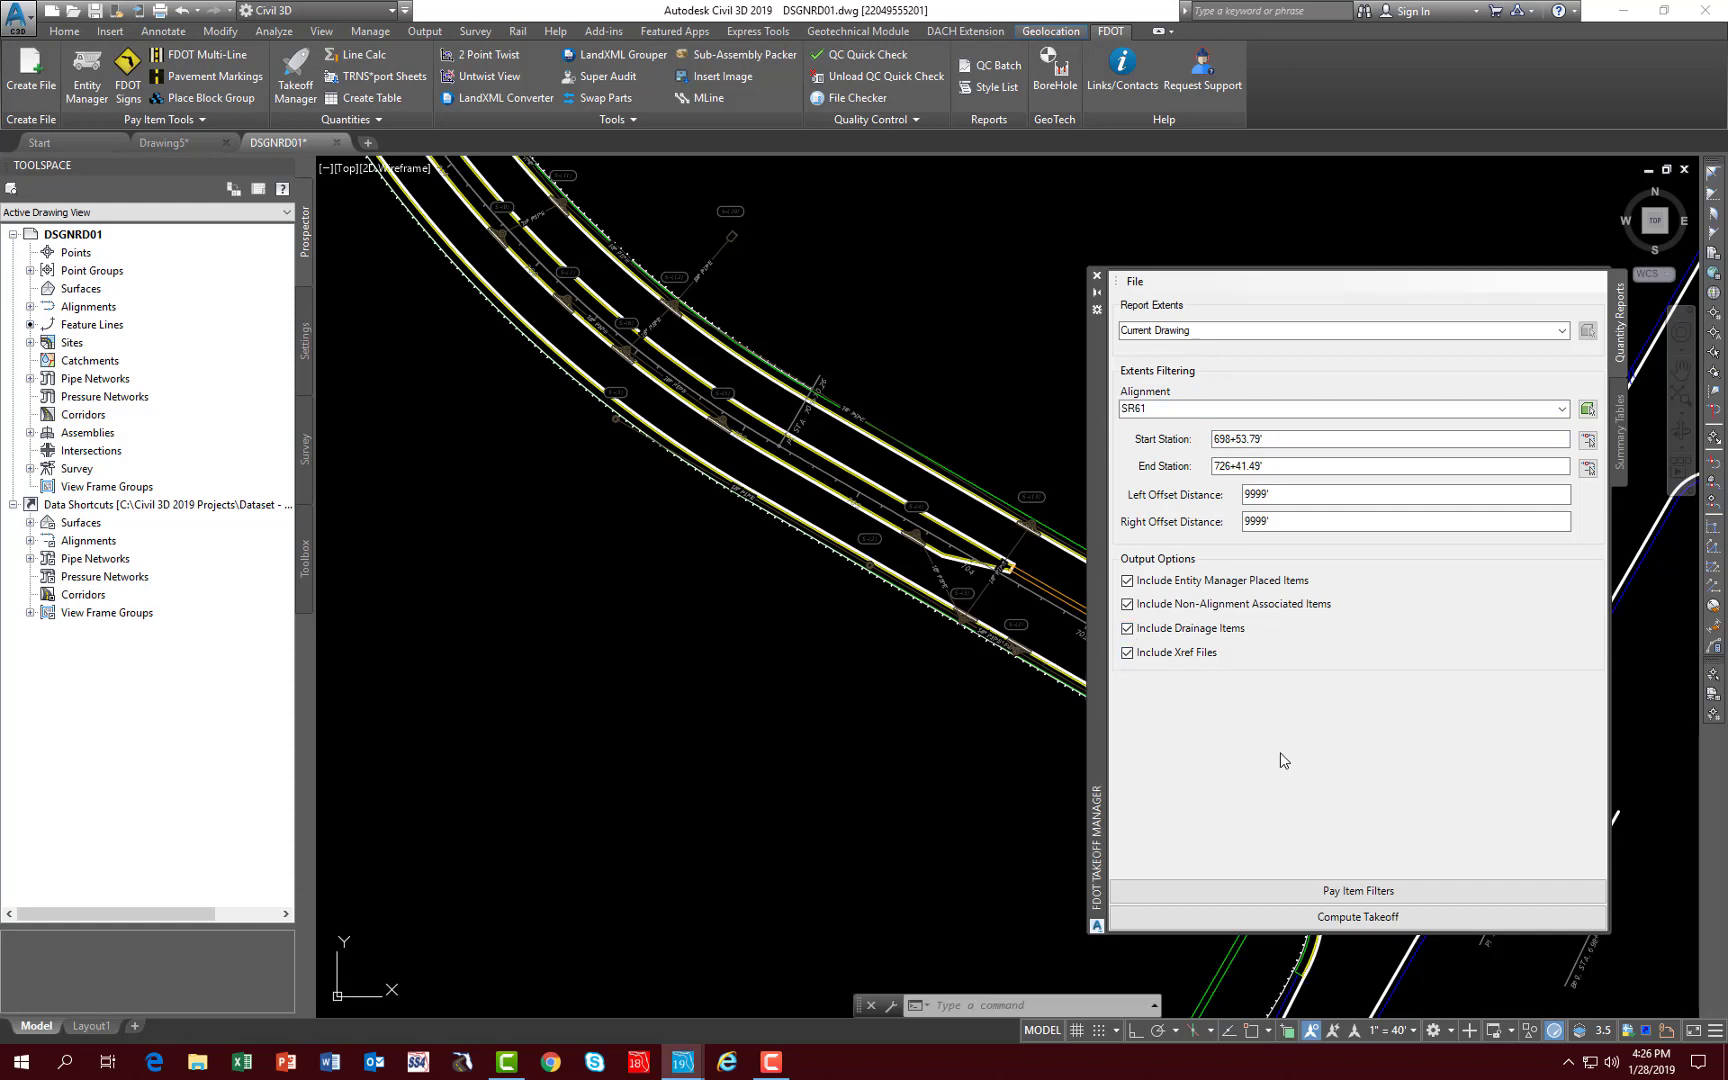